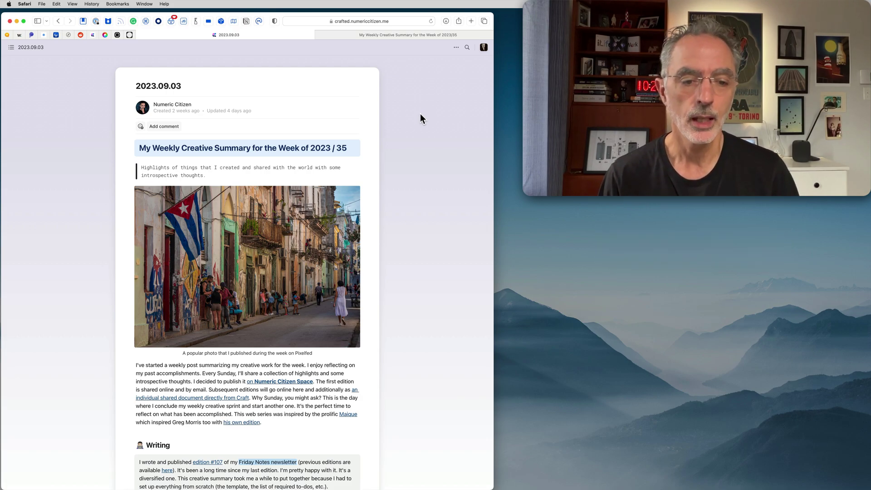
Review the shared 2023.09.03 weekly creative summary from its title and highlight sections down to the Exhibits, and return to the beginning
scroll(427, 122, "down", 2)
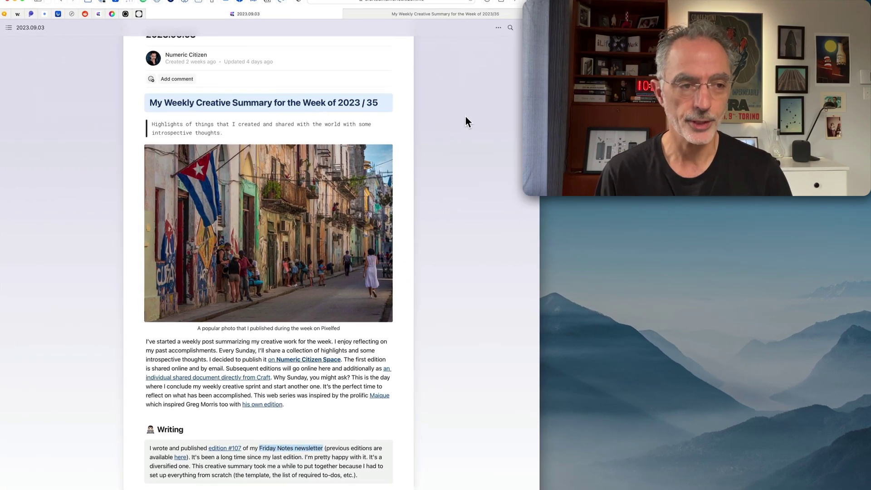
scroll(499, 105, "up", 2)
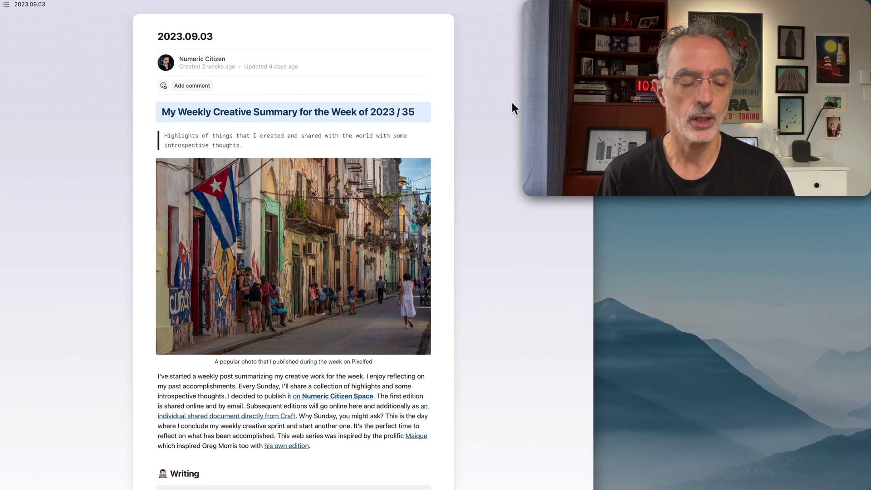
scroll(514, 103, "down", 10)
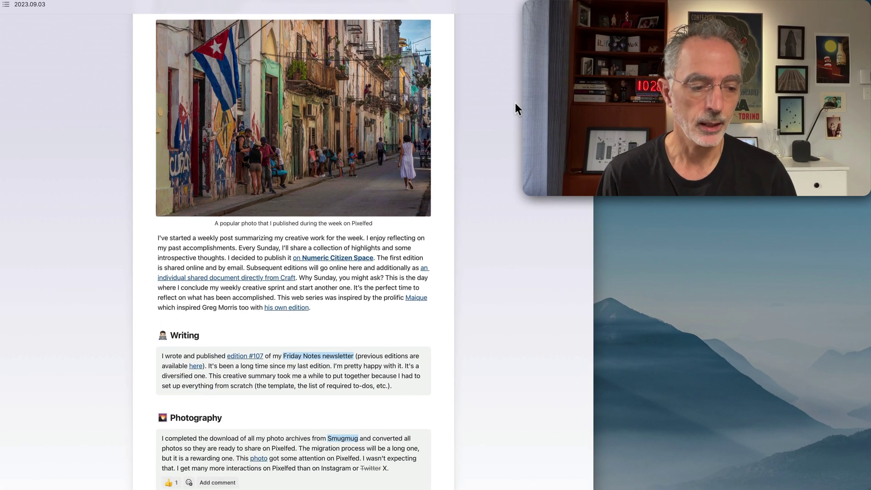
scroll(516, 103, "down", 4)
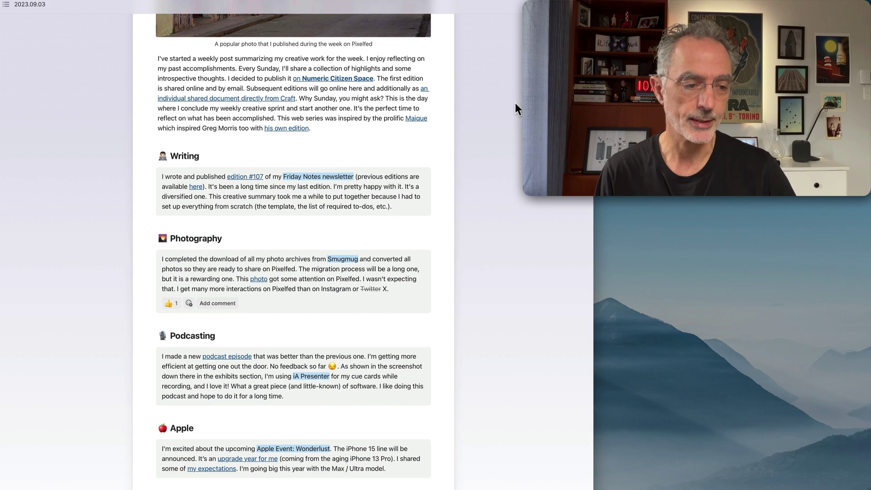
scroll(515, 103, "down", 7)
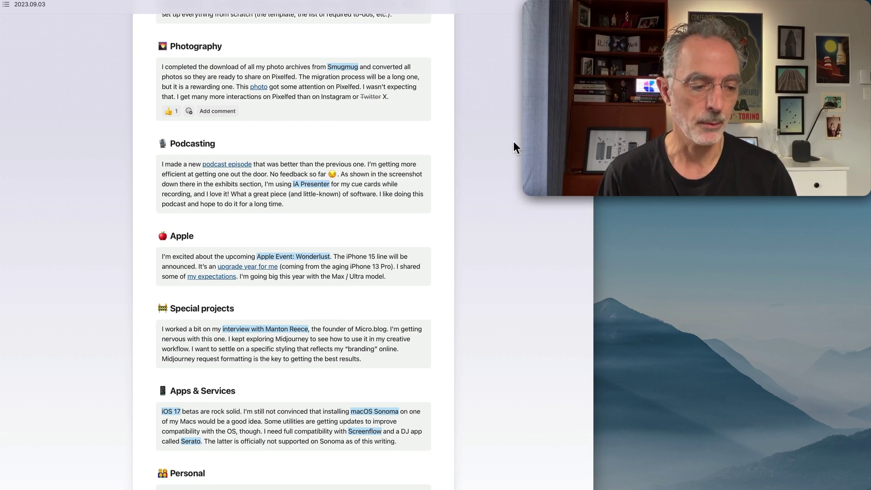
scroll(514, 147, "down", 9)
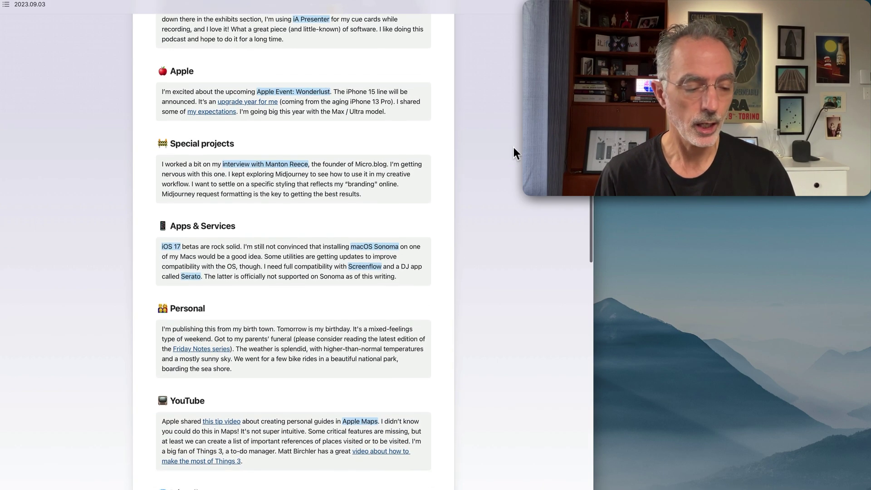
scroll(514, 147, "down", 8)
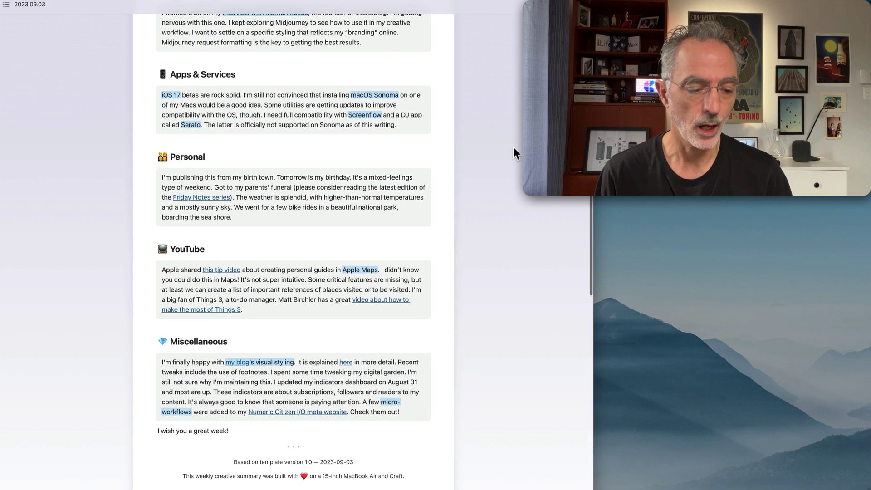
scroll(513, 147, "down", 8)
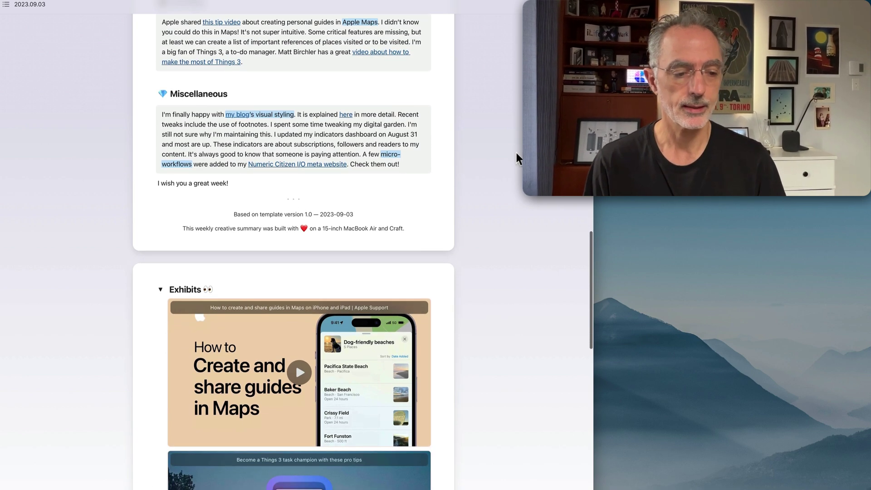
scroll(505, 239, "down", 4)
scroll(504, 239, "down", 4)
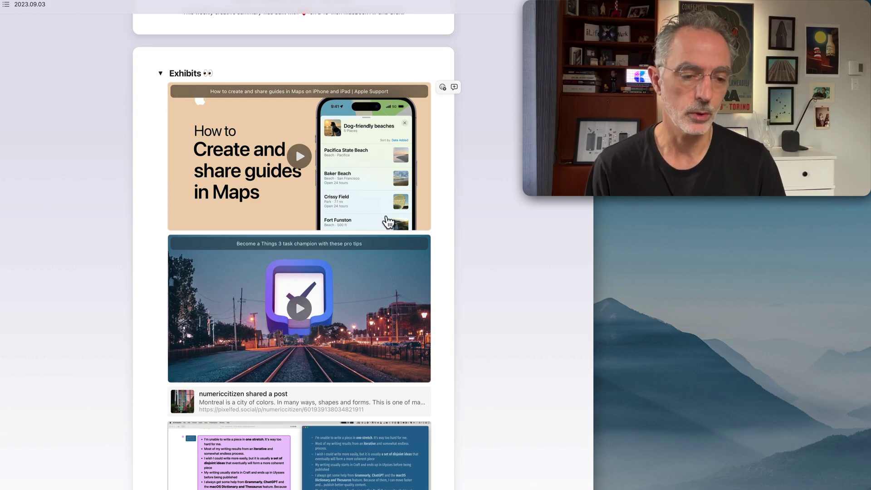
scroll(463, 222, "down", 8)
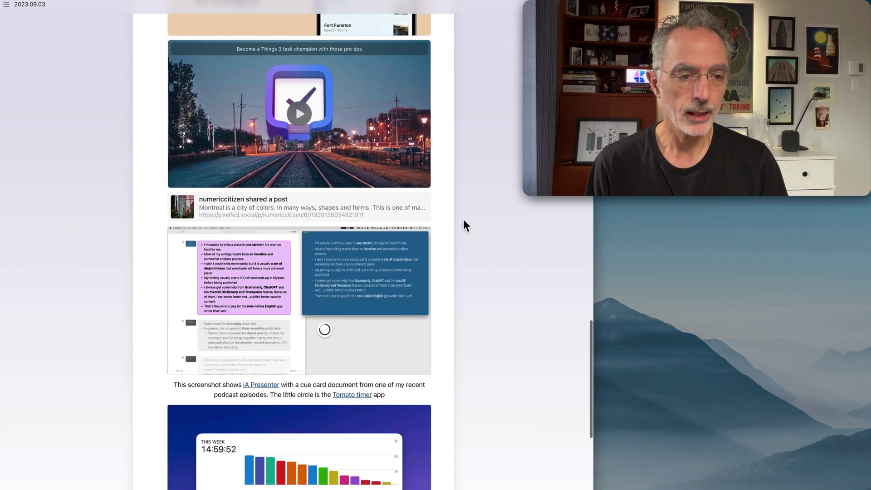
scroll(464, 219, "up", 20)
scroll(465, 218, "up", 17)
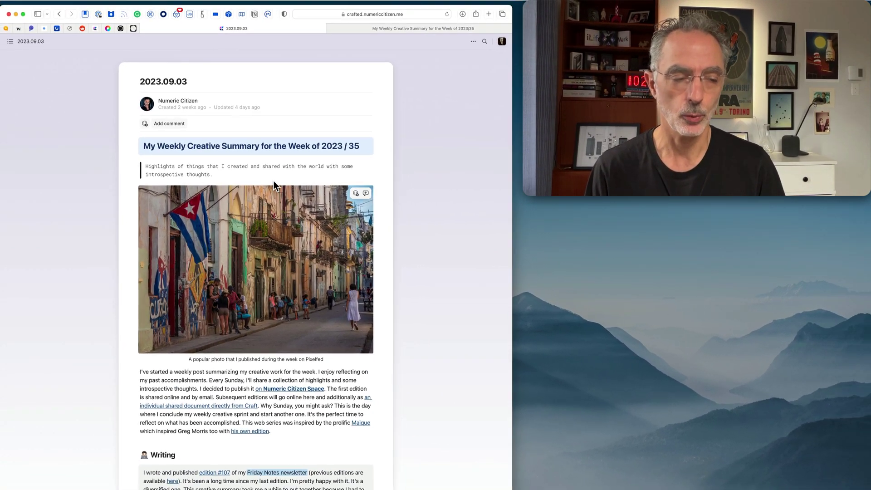
Show the document's table of contents, use it to visit the Exhibits and another section, and hide it again back at the title
left_click(11, 48)
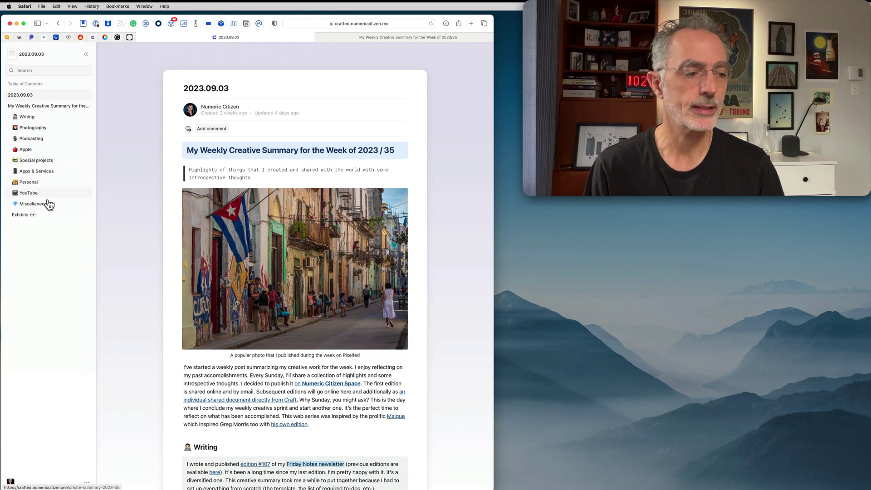
left_click(22, 215)
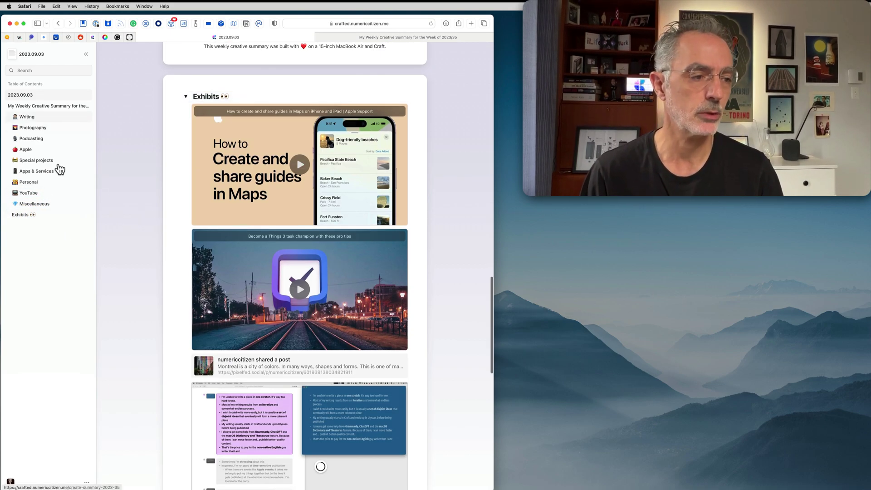
left_click(57, 171)
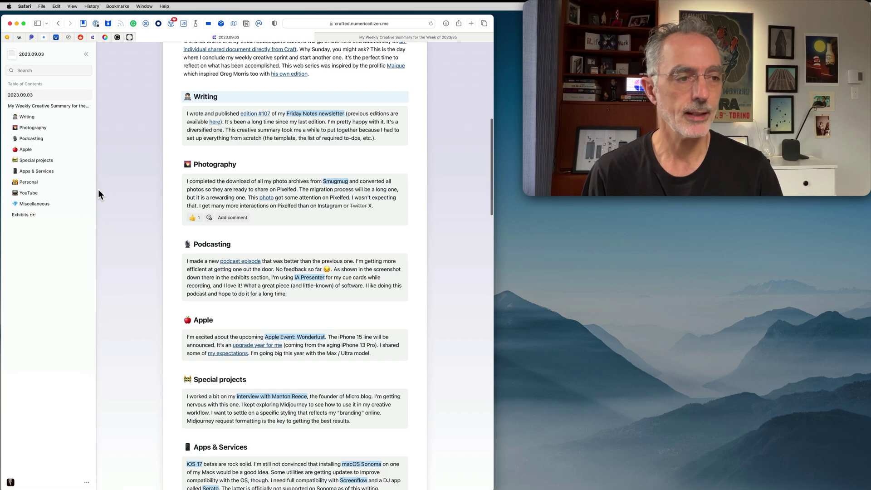
left_click(86, 54)
scroll(75, 154, "up", 10)
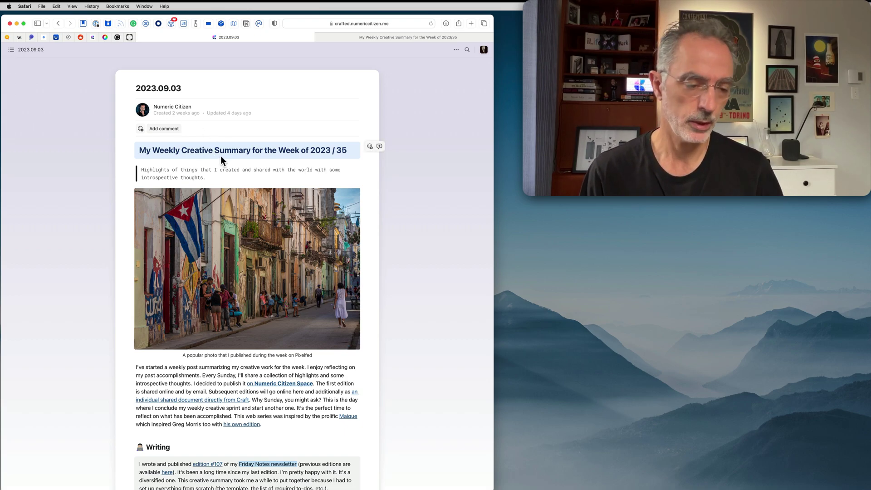
View the Numeric Citizen Space version of the Week 2023/35 summary, reading from the header photo through to the Exhibits
left_click(433, 38)
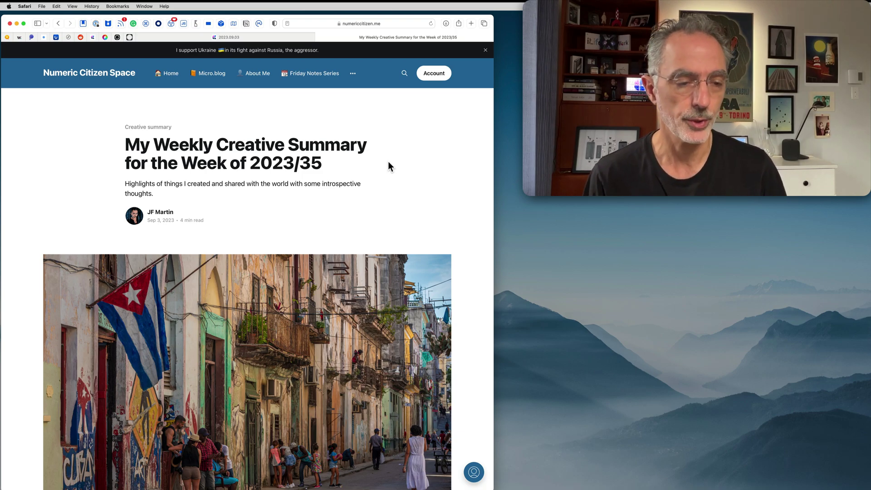
scroll(349, 182, "down", 10)
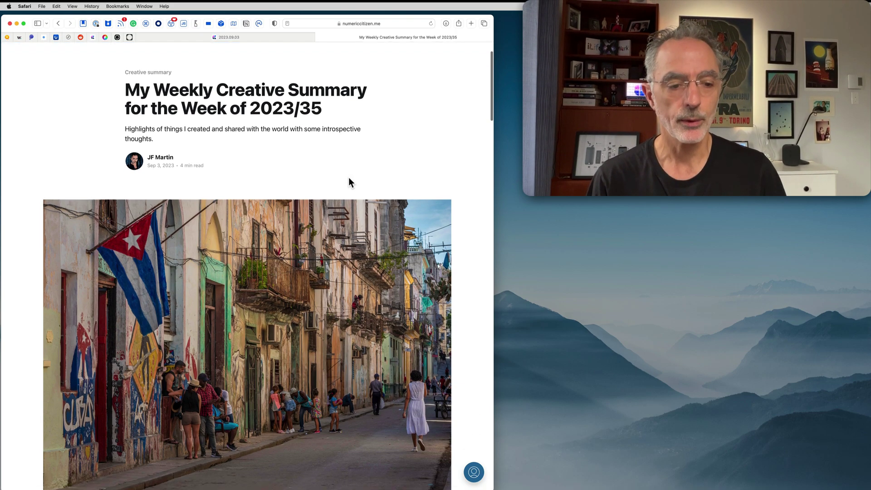
scroll(349, 182, "down", 8)
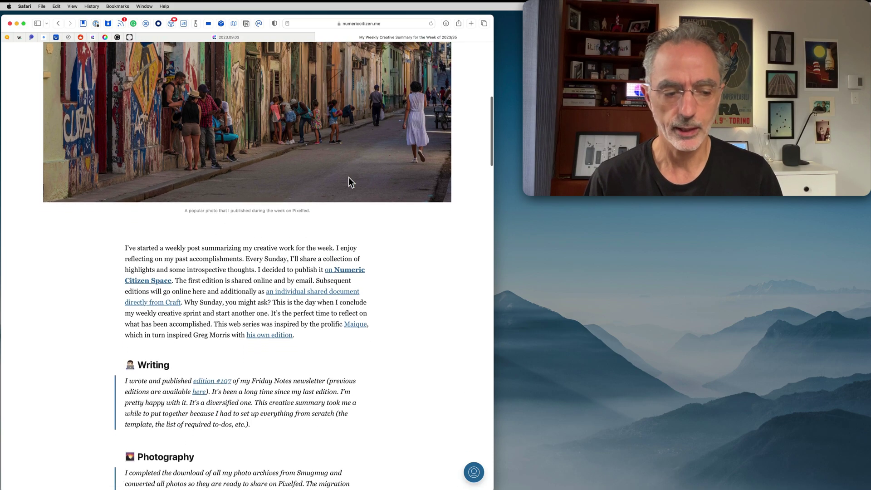
scroll(349, 182, "down", 5)
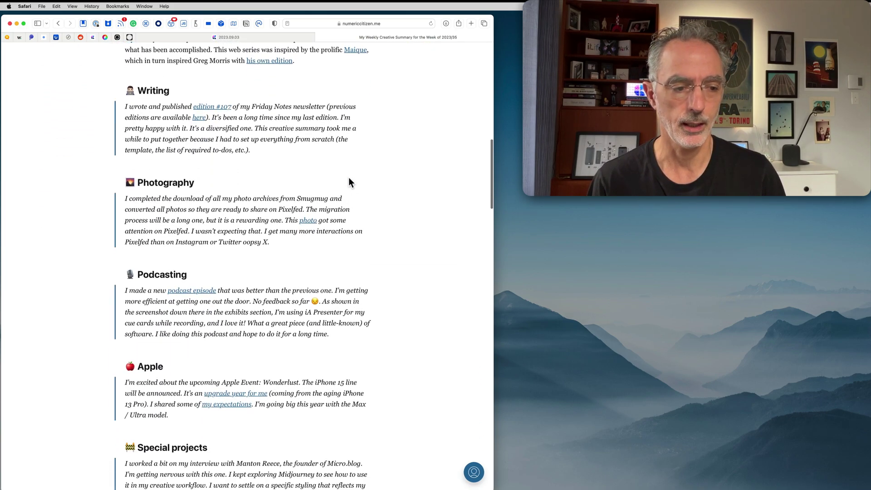
scroll(349, 181, "down", 6)
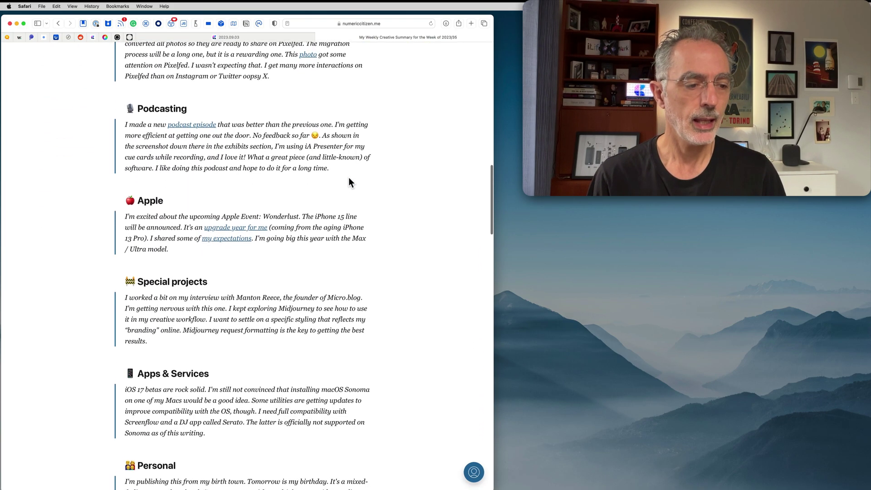
scroll(350, 181, "down", 12)
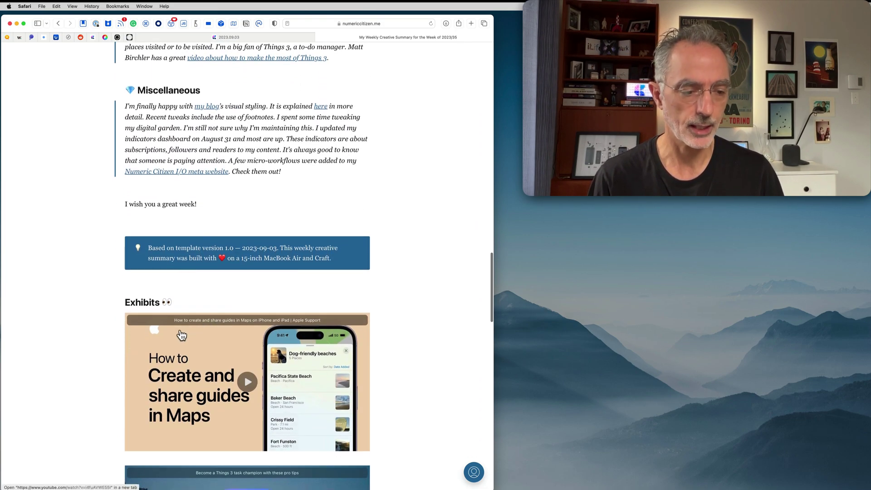
scroll(245, 457, "down", 3)
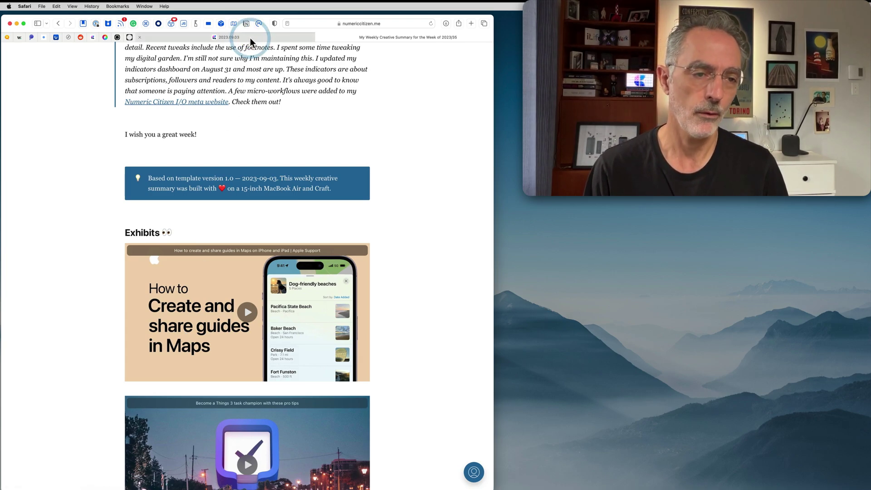
Go back to the shared 2023.09.03 document, collapse its Exhibits section, and return to the title
left_click(229, 37)
scroll(132, 205, "down", 20)
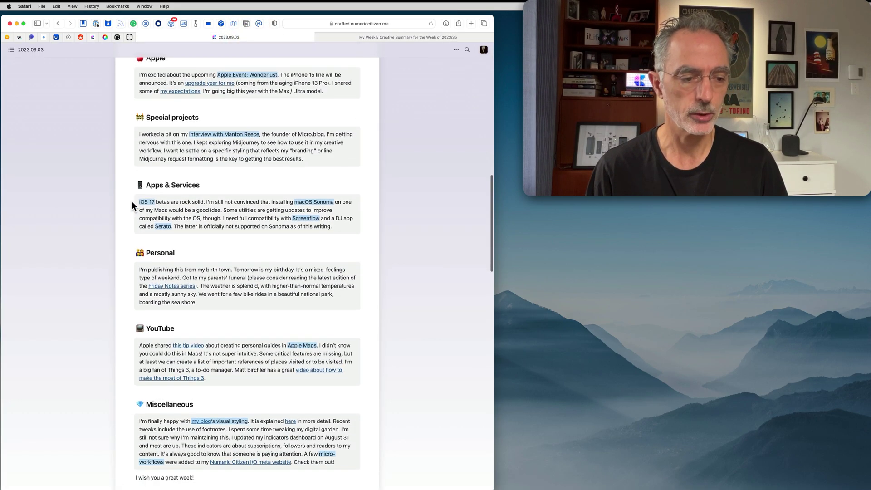
left_click(139, 273)
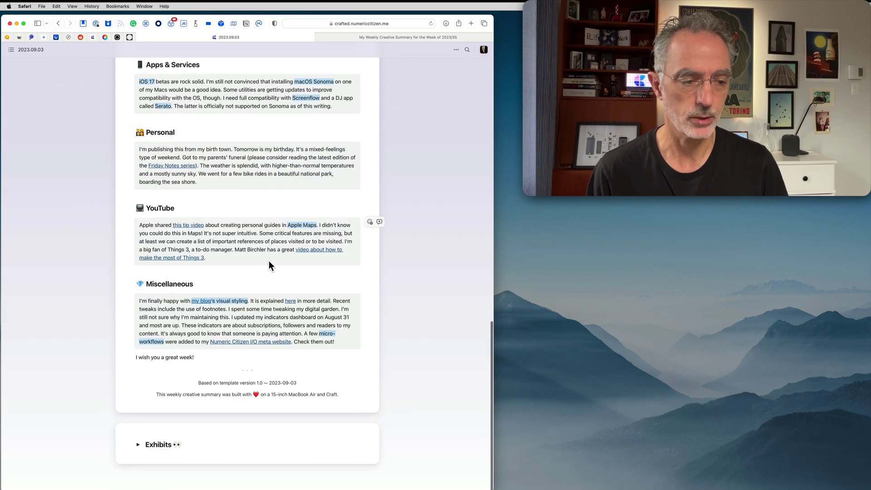
scroll(269, 261, "up", 20)
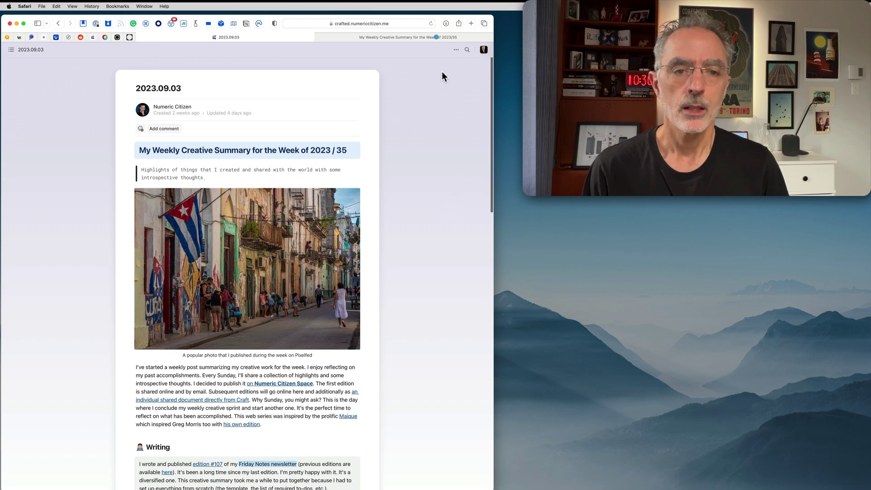
Return to the beginning of the Week 2023/35 post on the Numeric Citizen Space website
left_click(437, 37)
scroll(444, 151, "up", 2)
scroll(444, 151, "up", 20)
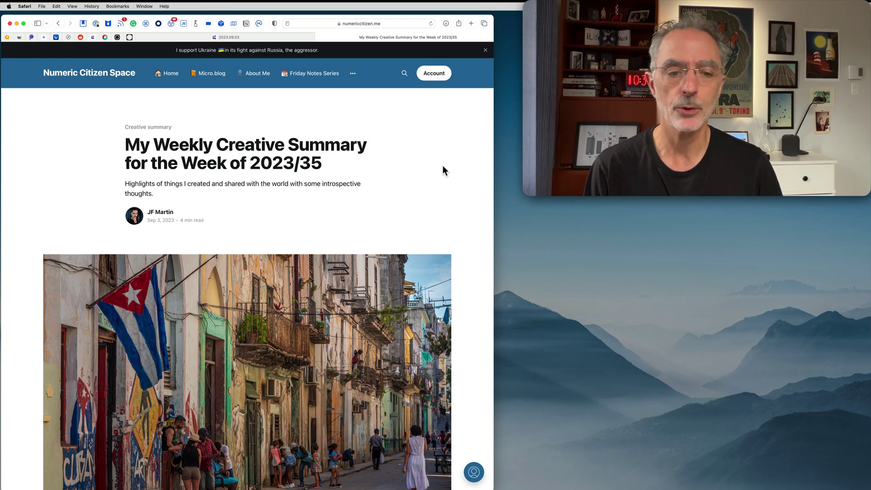
Switch to Things, select every to-do under Creative summary in the Creative week project to review them, and clear the selection
key("super+Tab")
key("super+Tab")
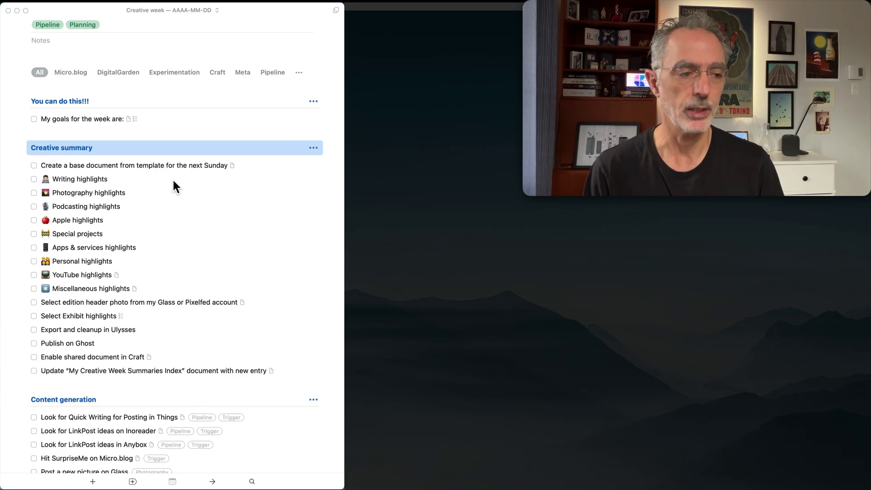
left_click(176, 167)
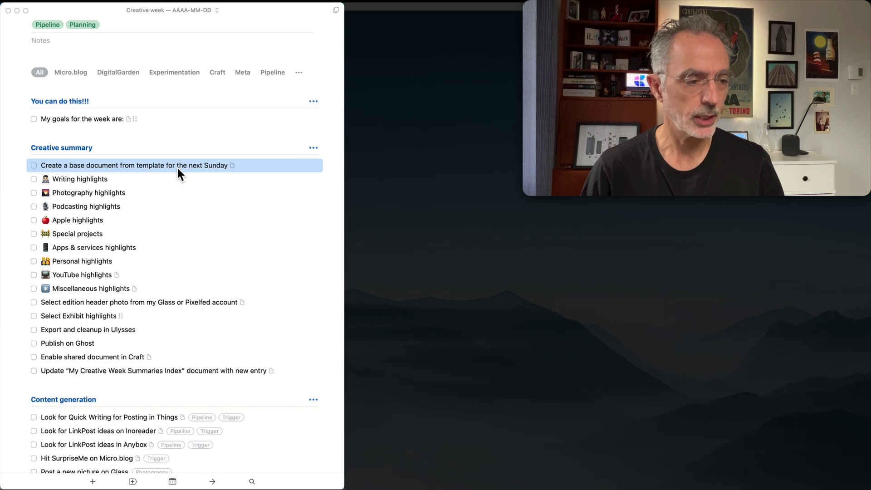
key("shift+Down")
key("shift+Down")
key("shift+Down")
key("shift+Down")
key("shift+Down")
key("shift+Down")
key("shift+Down")
key("shift+Down")
key("shift+Down")
key("shift+Down")
key("shift+Down")
key("shift+Down")
key("shift+Down")
key("shift+Down")
key("shift+Down")
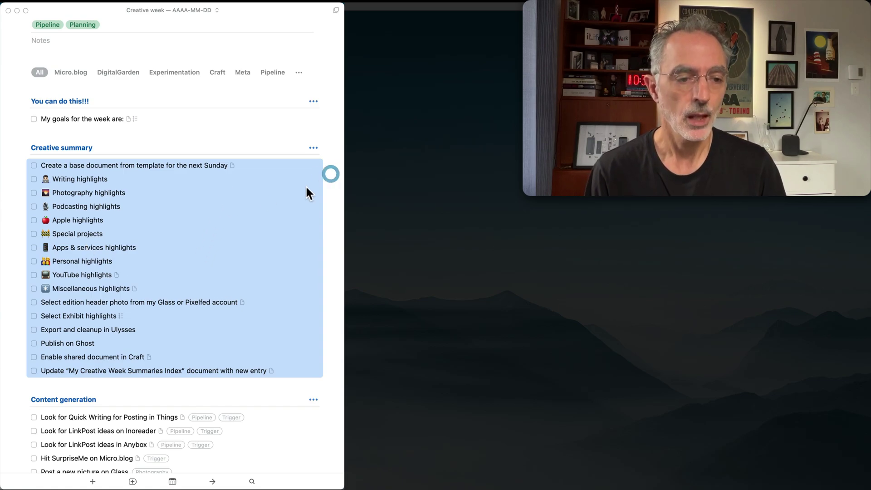
left_click(338, 171)
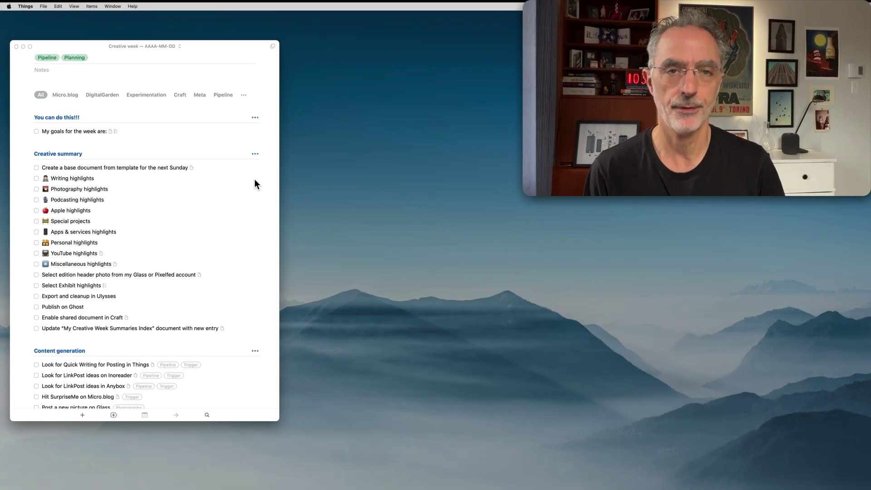
Switch to Craft and view the Sunday daily notes for September 10 and September 17, 2023
key("super+Tab")
key("super+Tab")
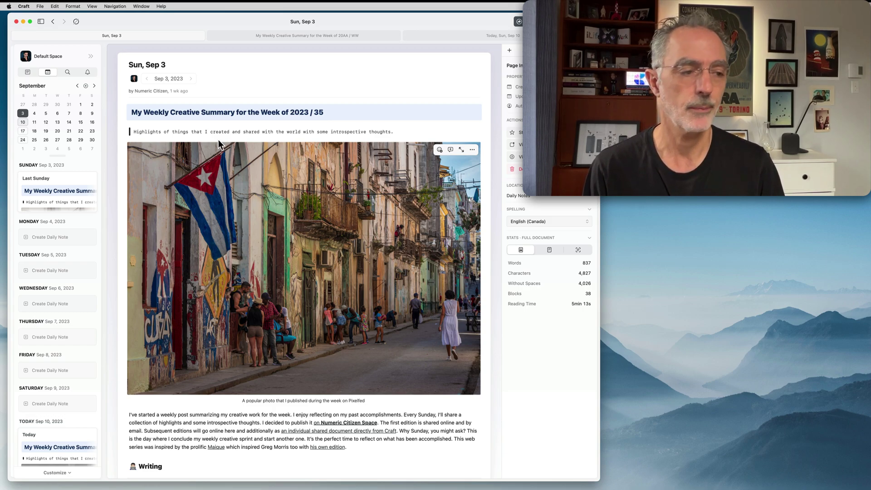
left_click(23, 123)
left_click(22, 131)
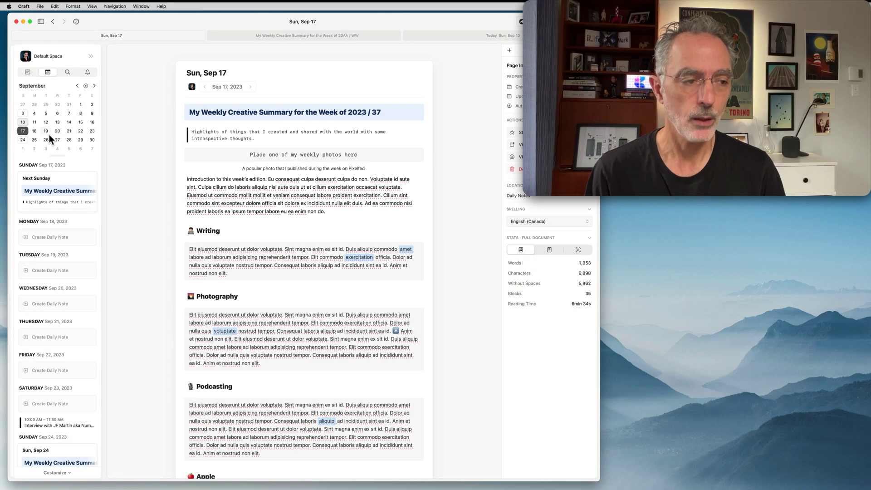
Open the October 1, 2023 daily note and insert the My Weekly Creative Summary template into it
left_click(22, 148)
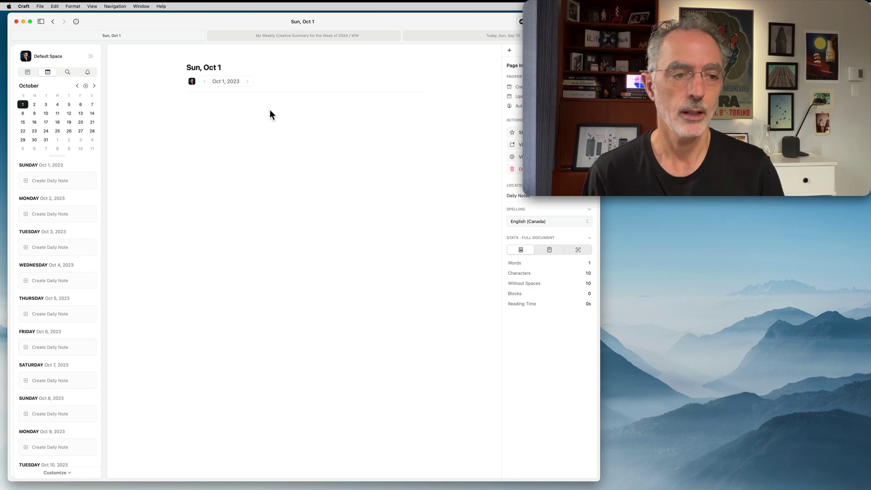
left_click(217, 101)
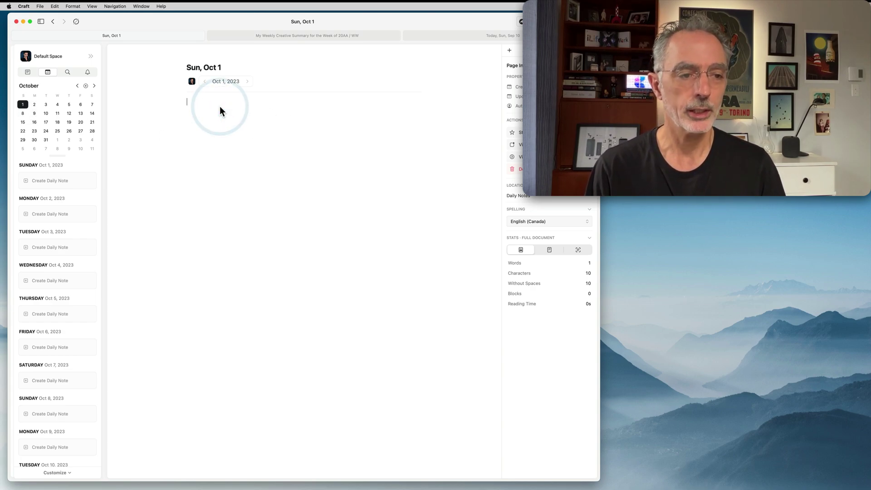
type("/te")
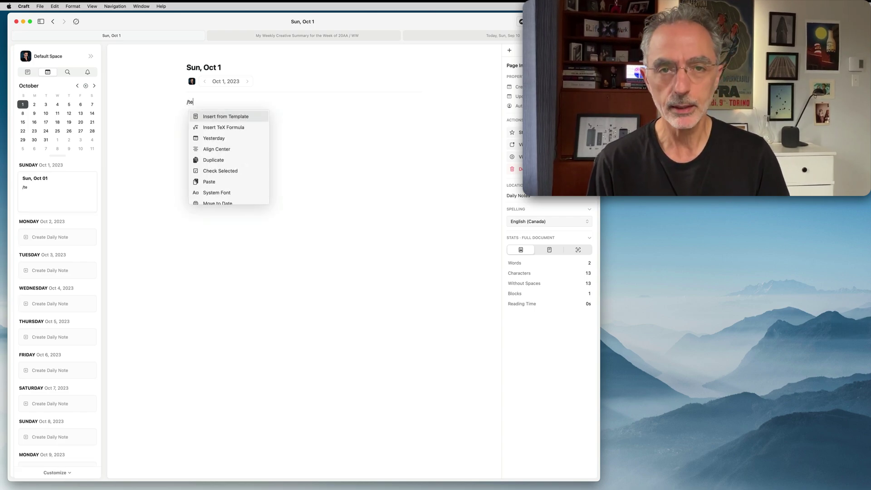
key("Return")
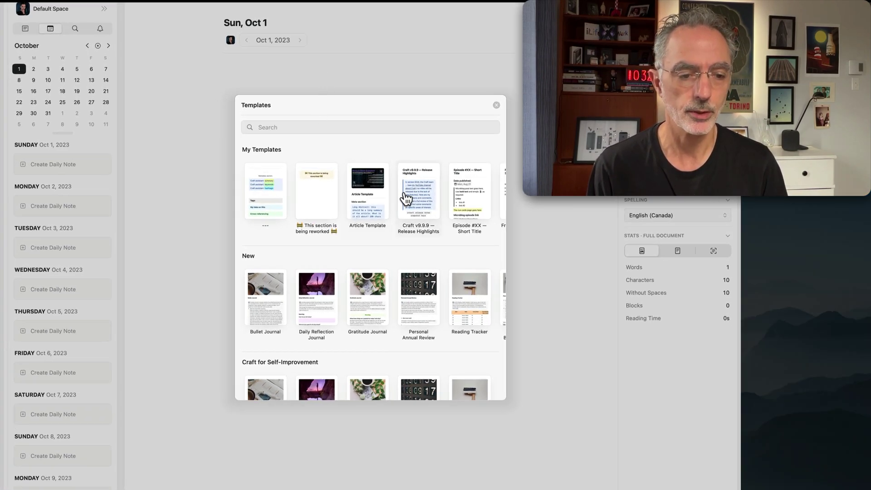
scroll(383, 205, "right", 2)
scroll(384, 206, "right", 6)
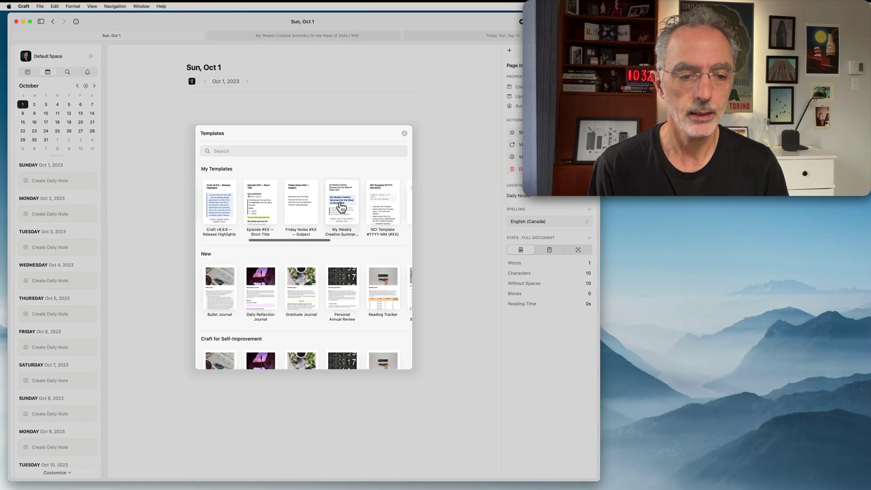
left_click(417, 193)
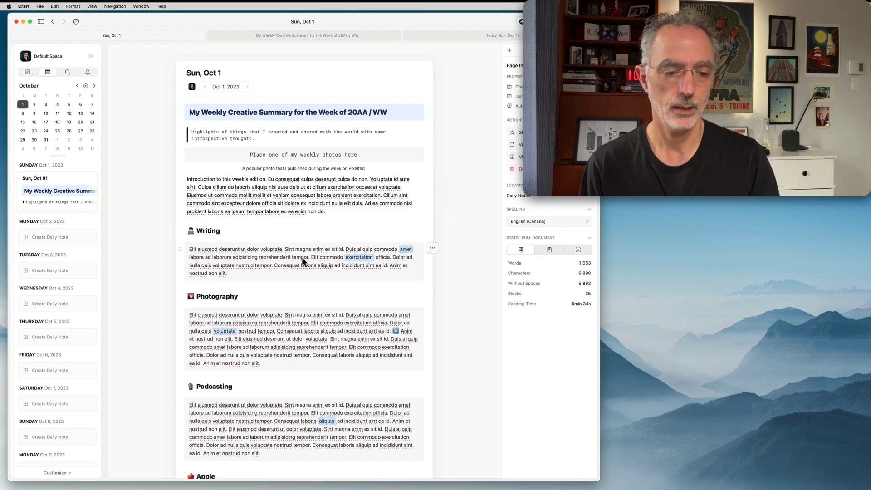
Review the inserted summary's sections from Writing to Miscellaneous, and expand Exhibits to look at its sample images
mouse_move(342, 255)
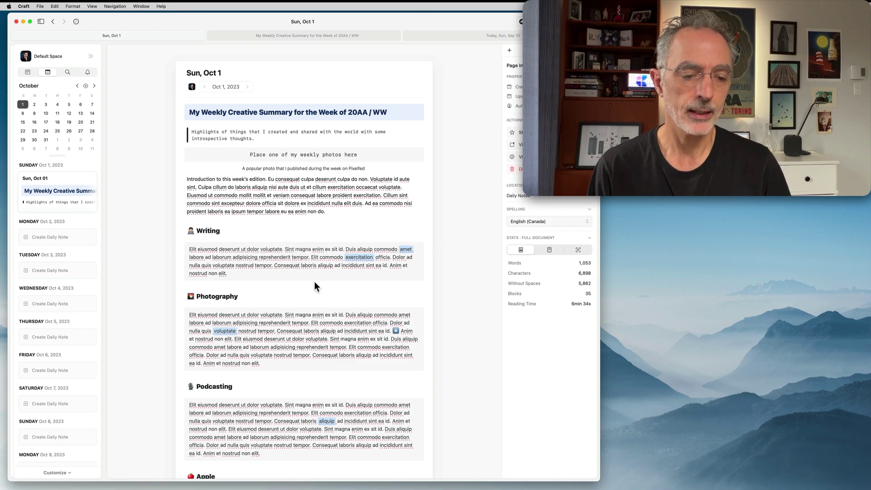
scroll(315, 284, "down", 2)
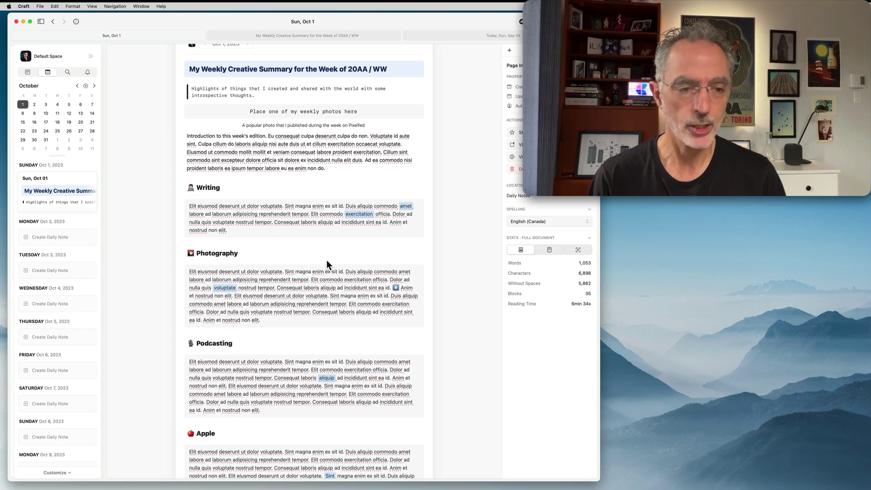
scroll(328, 262, "up", 2)
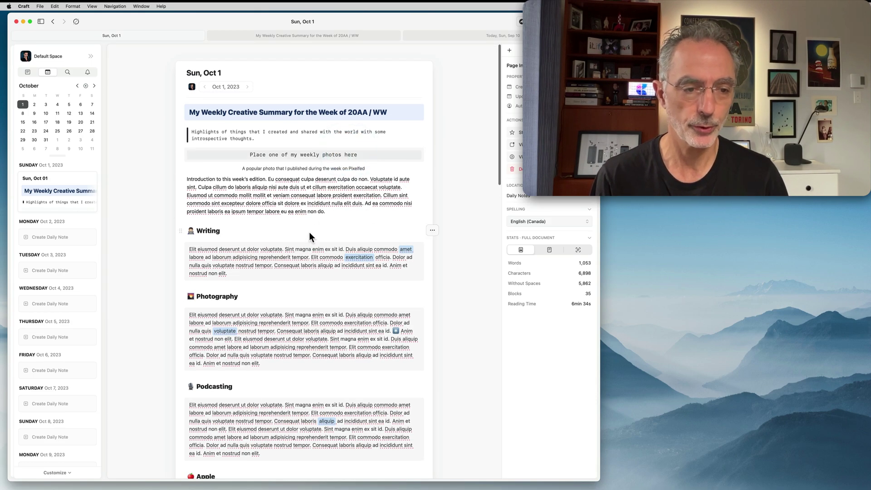
scroll(321, 241, "down", 10)
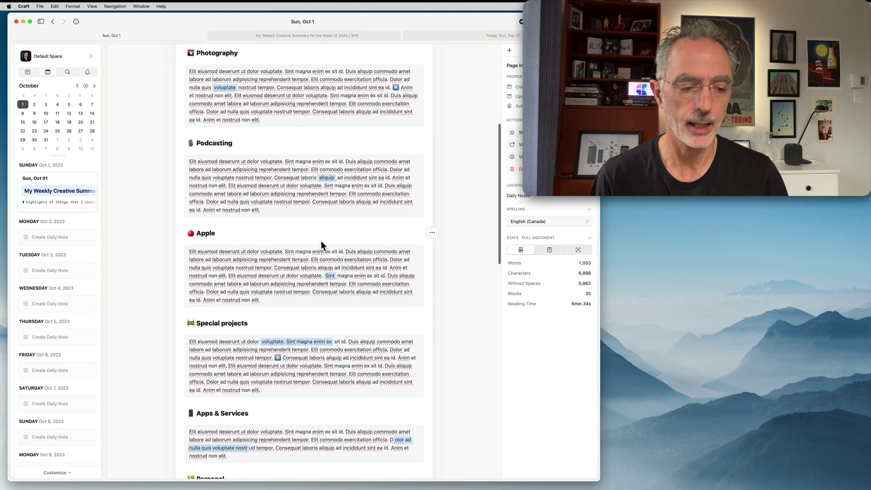
scroll(321, 241, "down", 15)
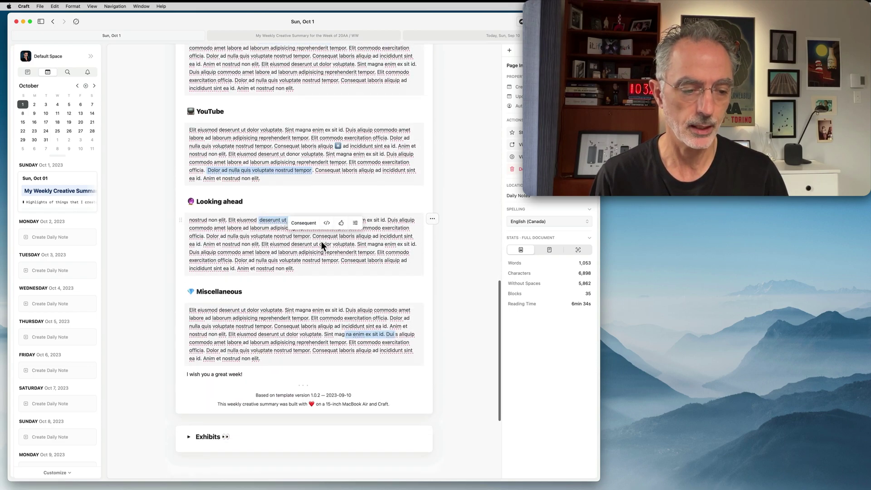
left_click(189, 261)
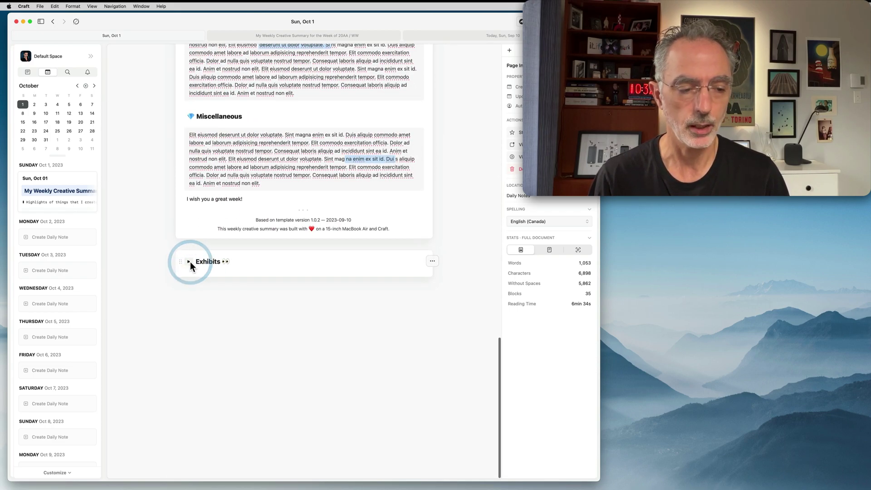
scroll(255, 293, "down", 5)
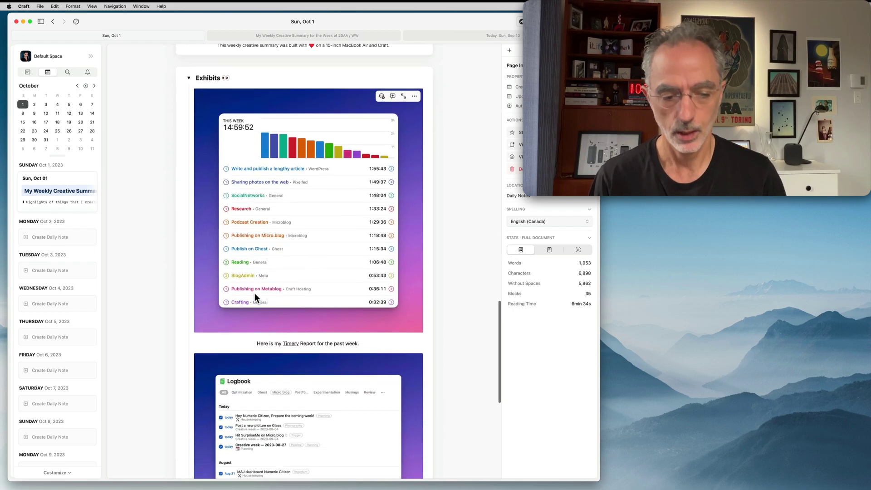
scroll(254, 294, "up", 8)
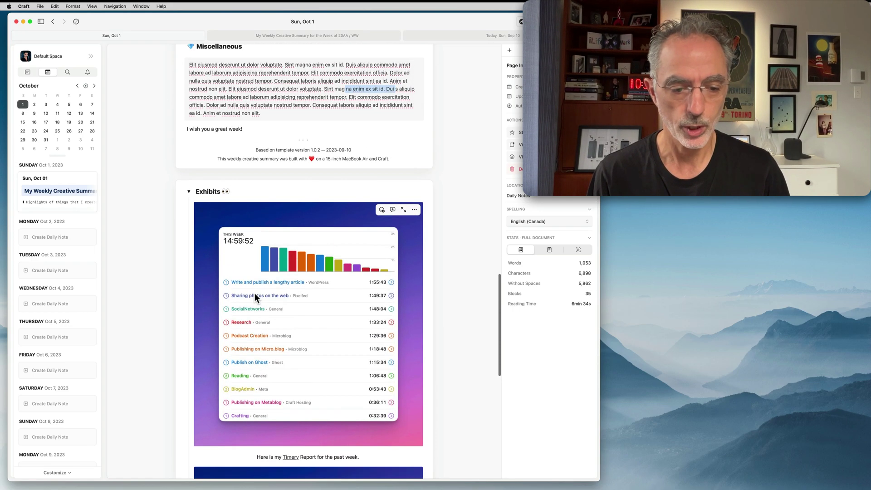
scroll(266, 301, "up", 8)
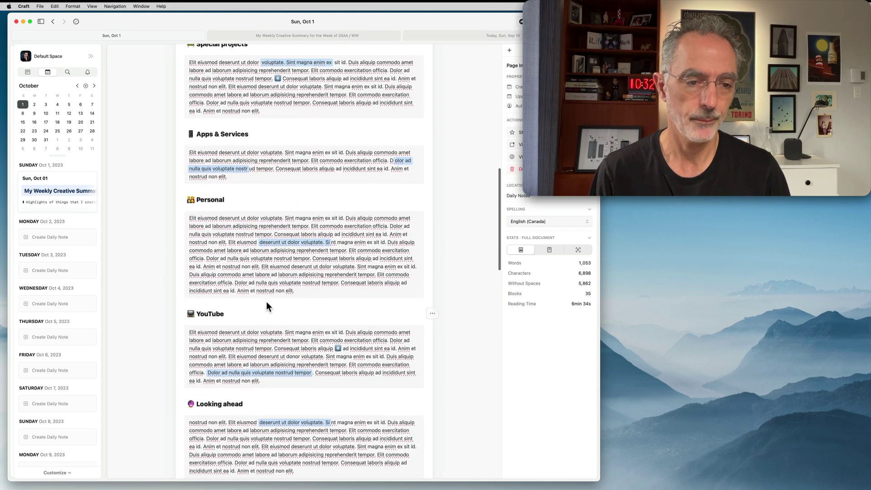
Examine the template version and MacBook Air credit lines at the end of the summary, and return toward the Apple section
scroll(267, 302, "down", 8)
scroll(267, 303, "down", 4)
left_click(338, 112)
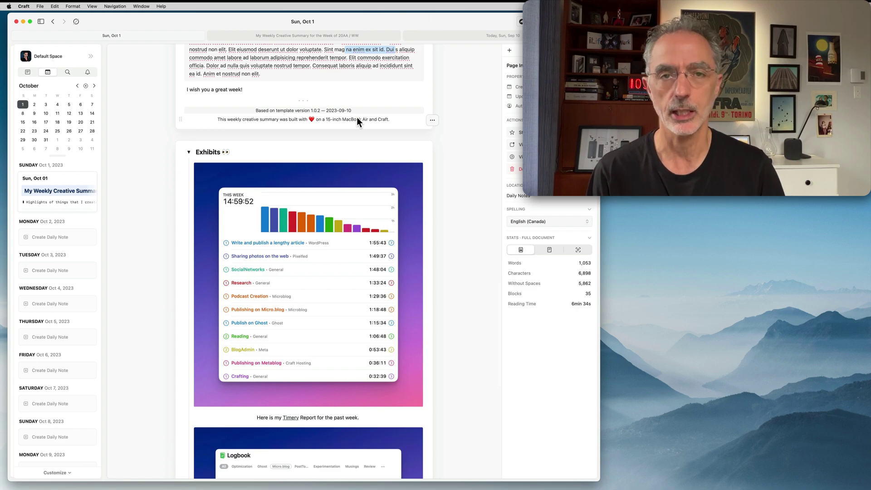
left_click(358, 117)
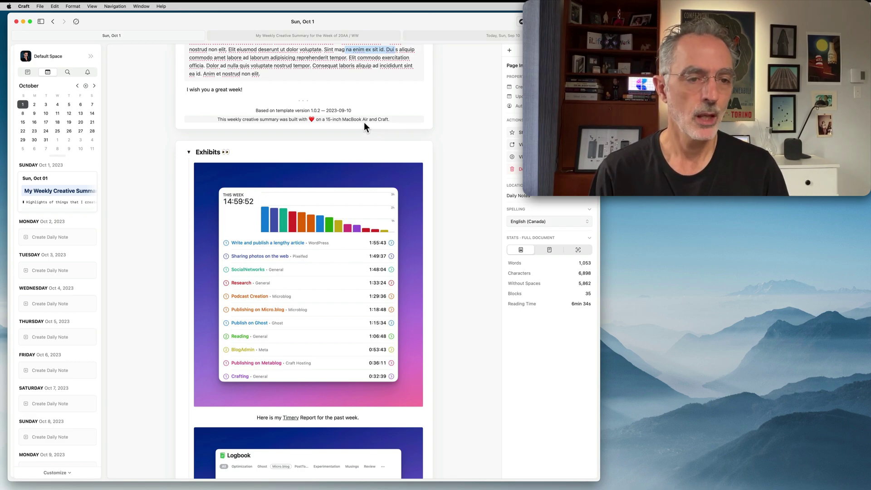
scroll(364, 123, "up", 5)
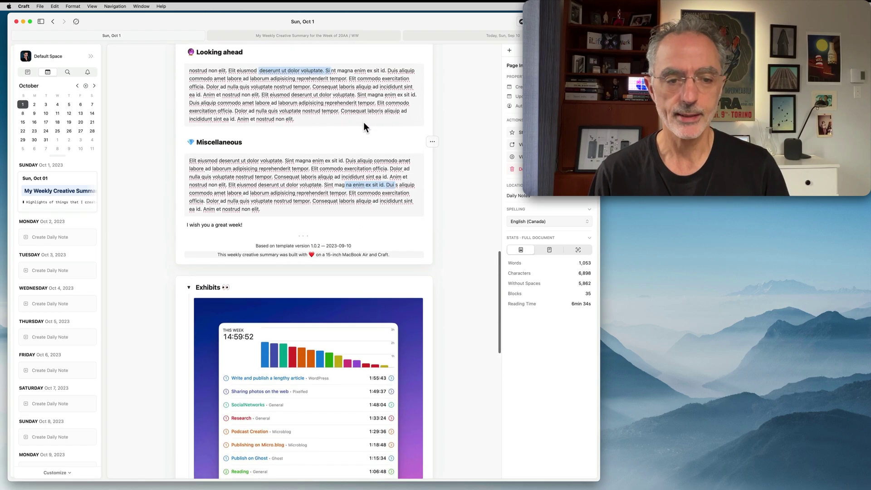
scroll(364, 123, "up", 10)
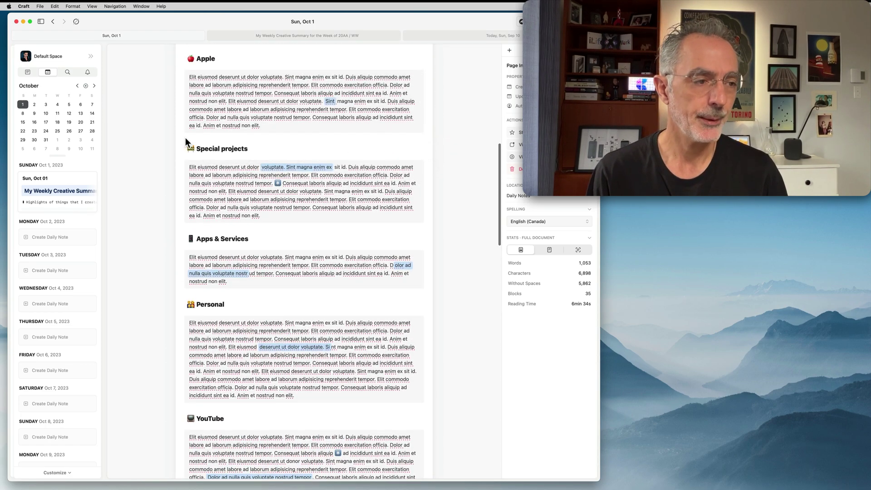
Open the original My Weekly Creative Summary template and place the cursor at the end of its introduction paragraph
left_click(333, 36)
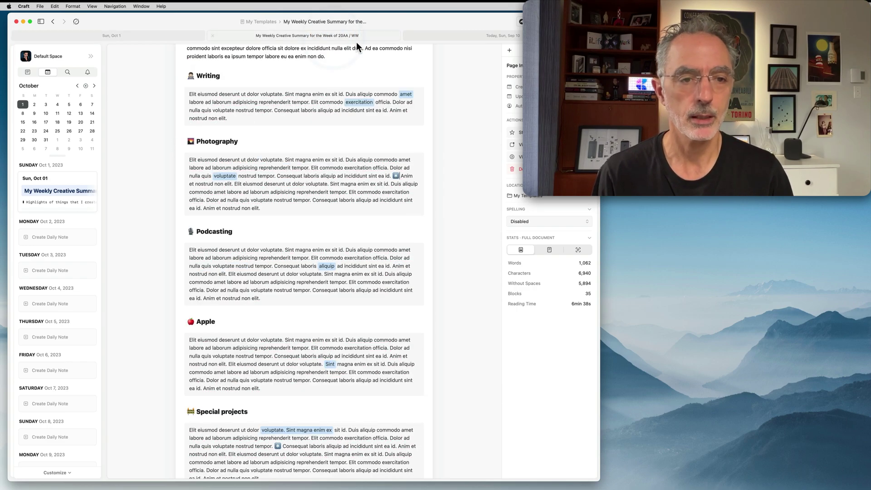
scroll(336, 141, "up", 5)
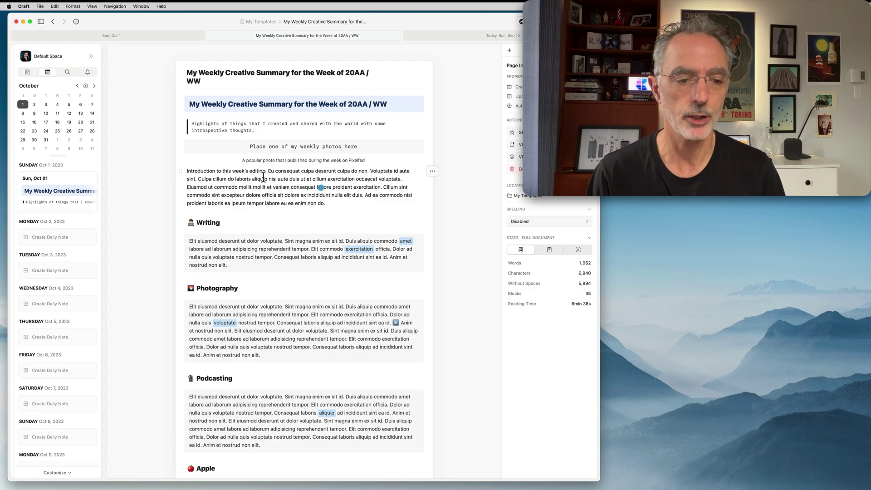
left_click(321, 188)
left_click(330, 201)
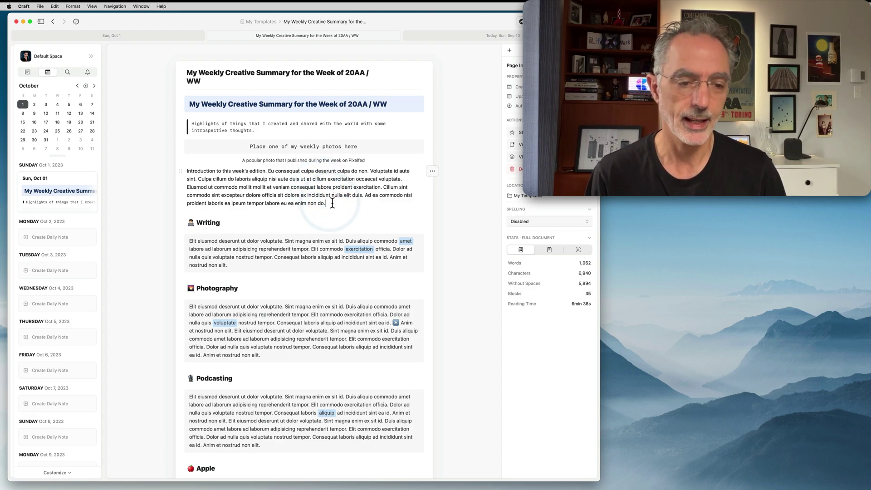
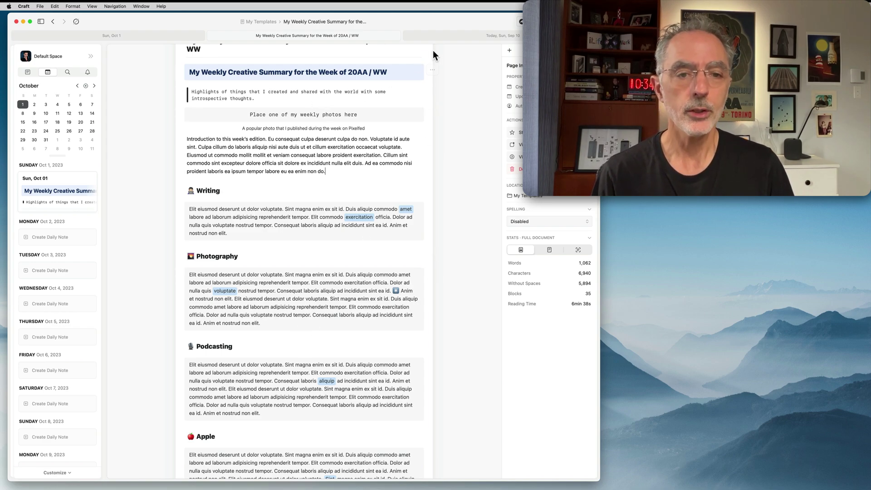
Switch to the September 10 daily note and review its Week 2023 / 36 summary down to the closing lines
left_click(469, 35)
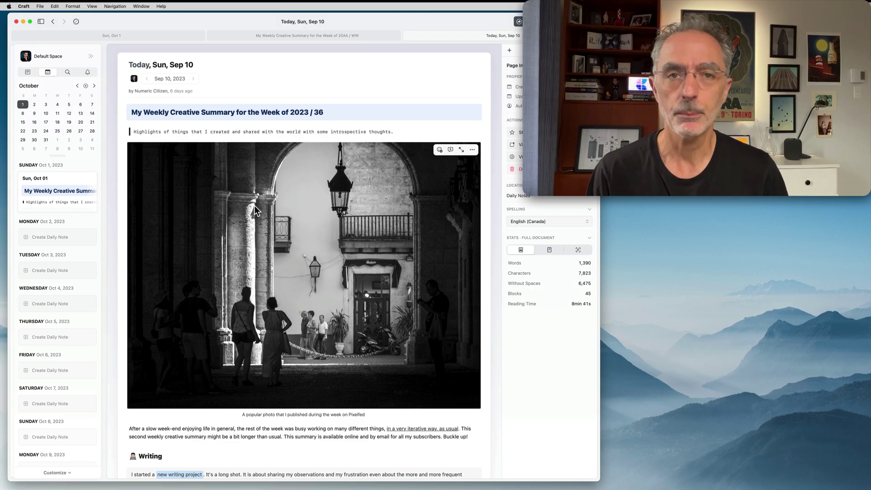
scroll(255, 205, "down", 5)
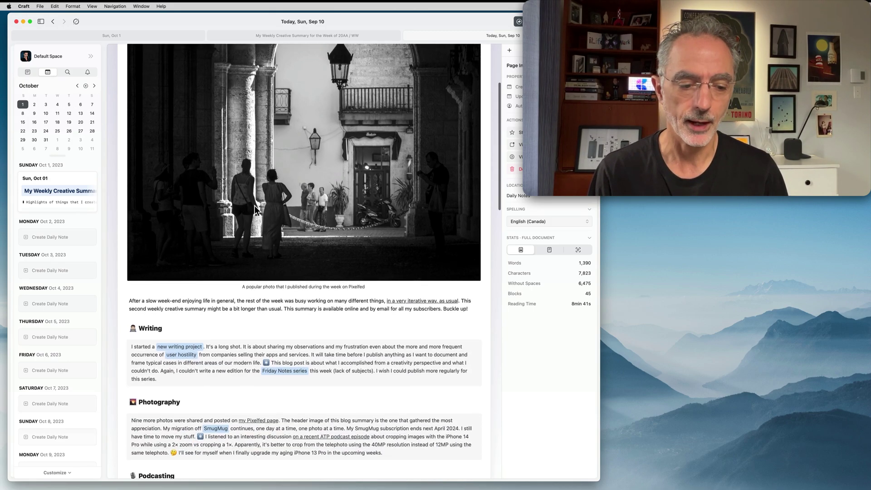
scroll(259, 206, "down", 12)
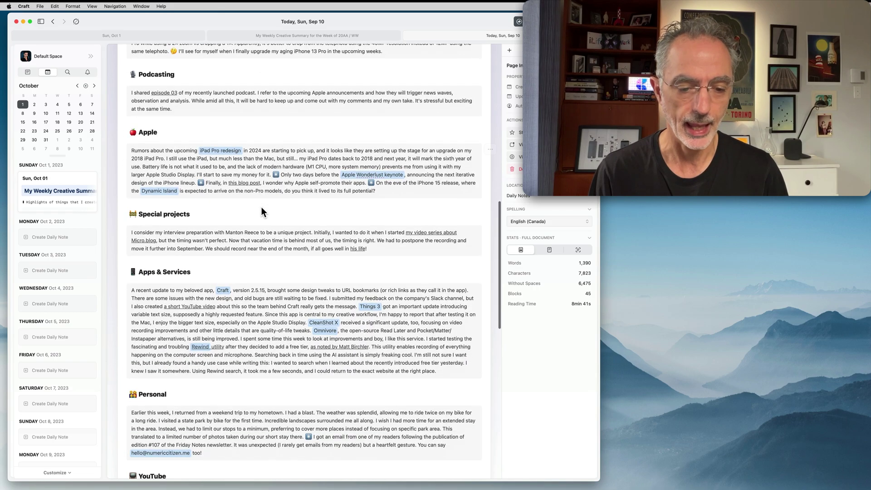
scroll(262, 207, "down", 5)
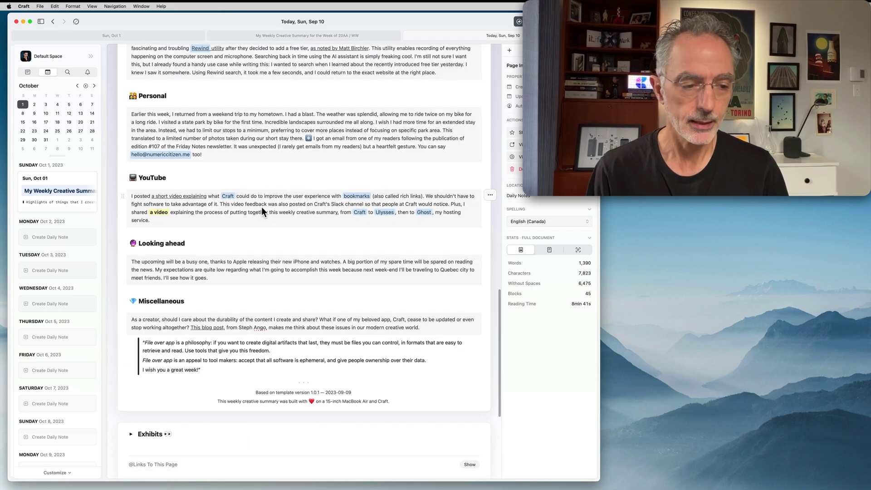
Select the YouTube paragraph containing the highlighted "a video" text and copy it to the clipboard
left_click(160, 213)
left_click(150, 213)
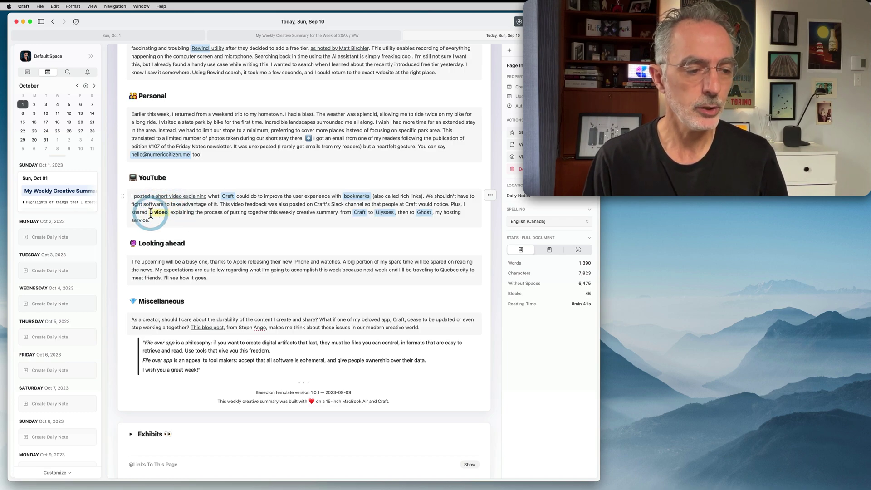
key("super+c")
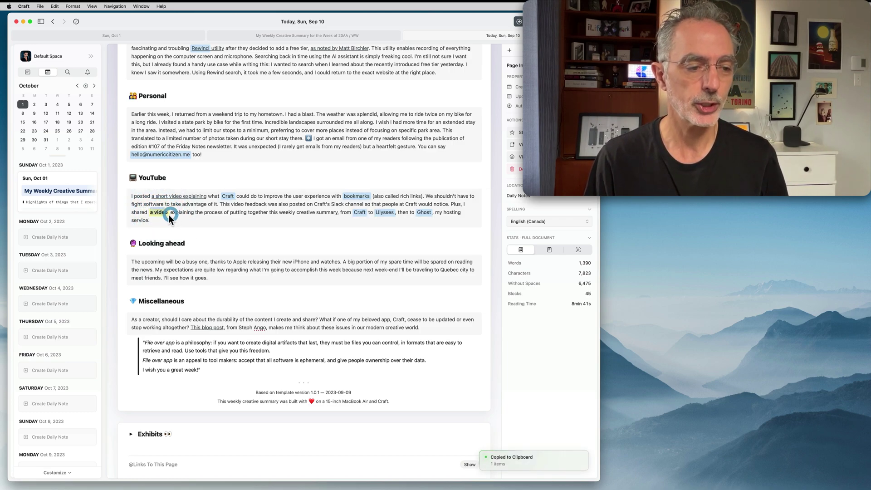
key("super+c")
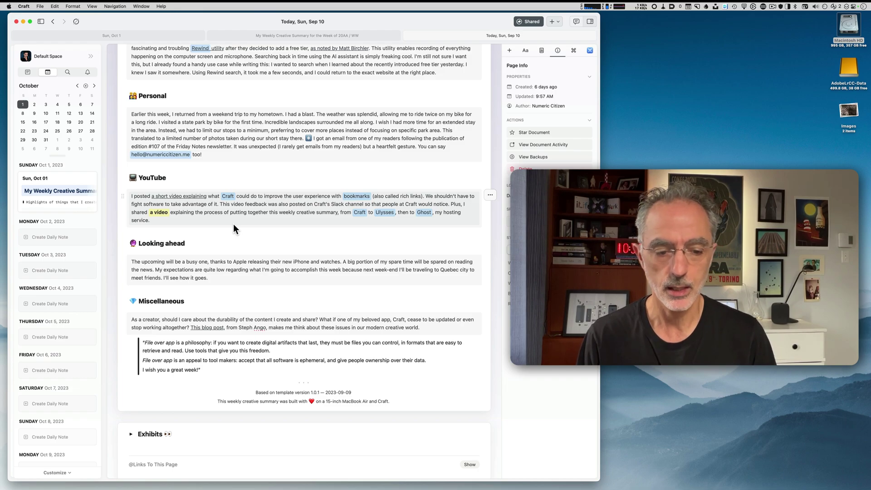
Choose Ulysses as the transfer destination for the September 10 document, and switch to Ulysses
scroll(233, 224, "up", 4)
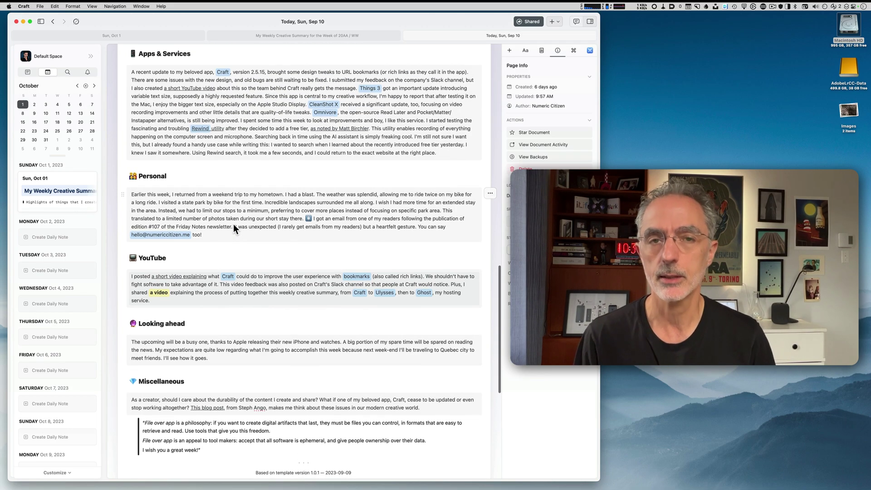
left_click(533, 21)
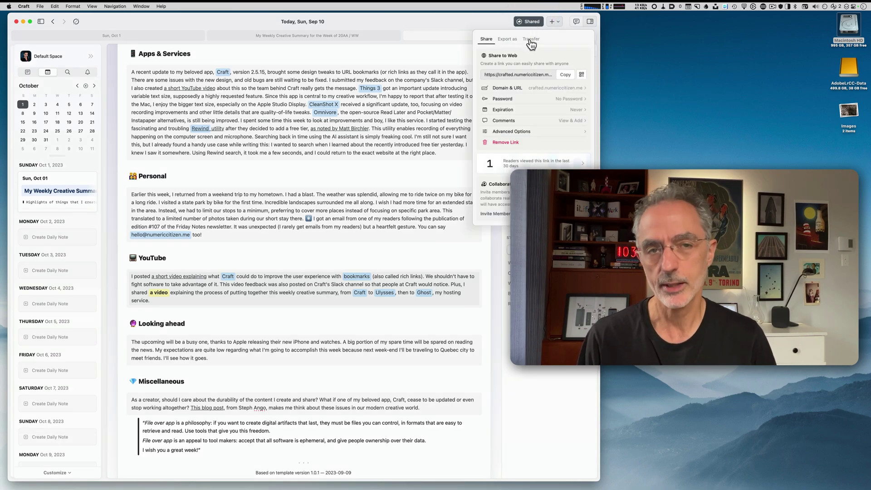
left_click(530, 39)
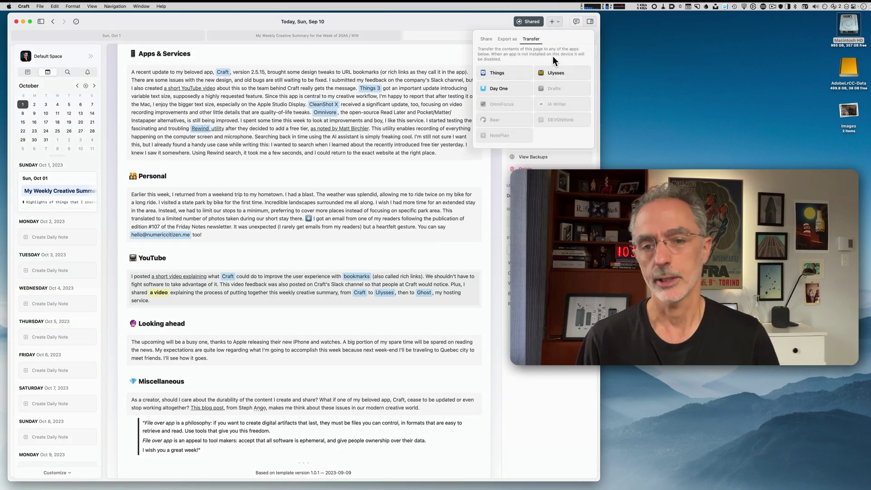
left_click(565, 72)
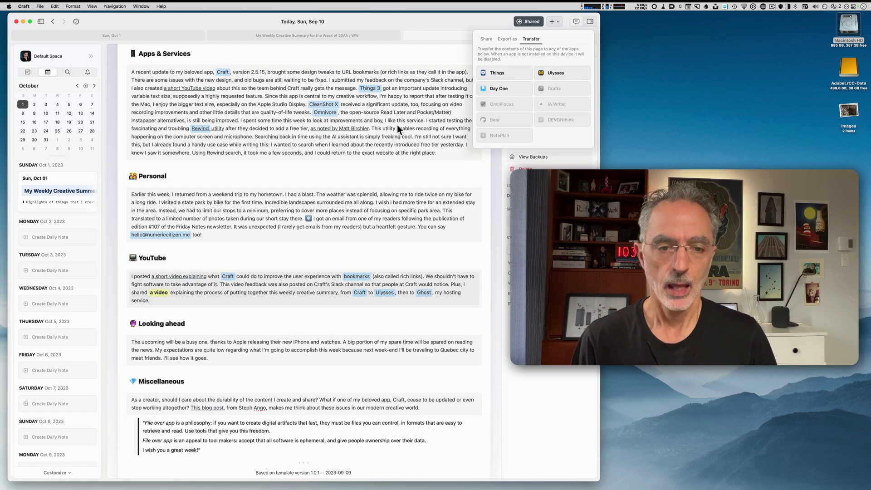
key("super+Tab")
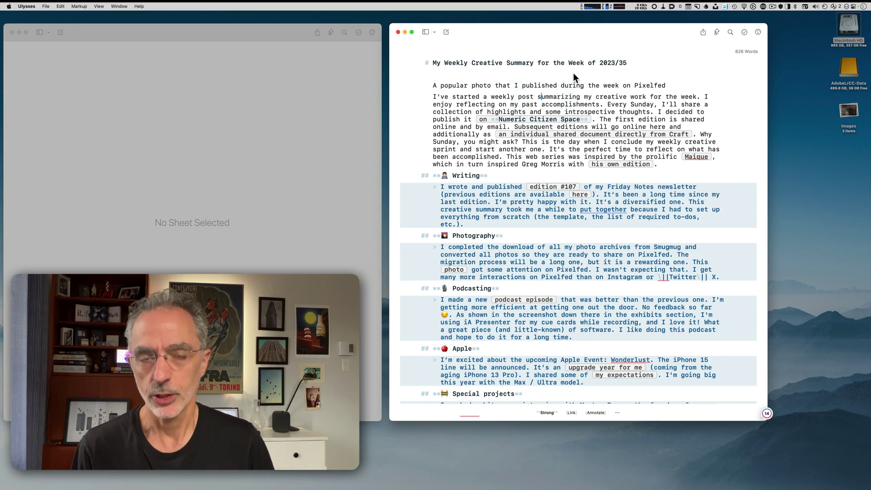
left_click(543, 83)
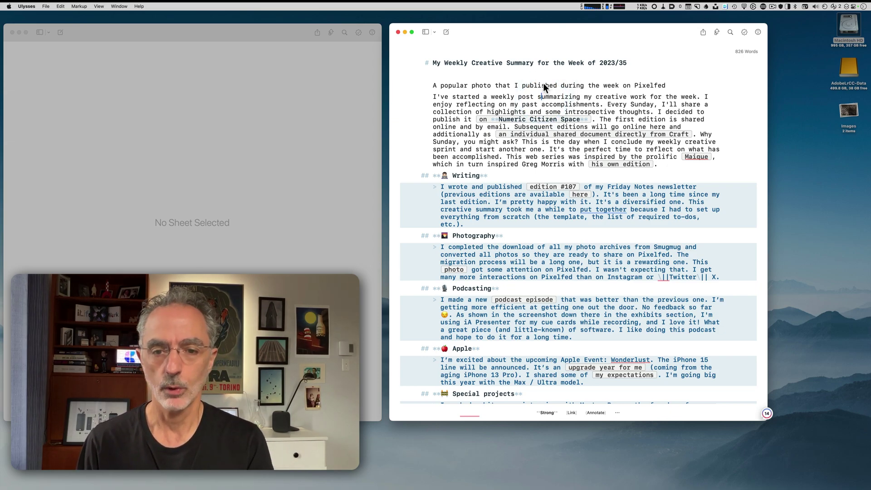
left_click(537, 75)
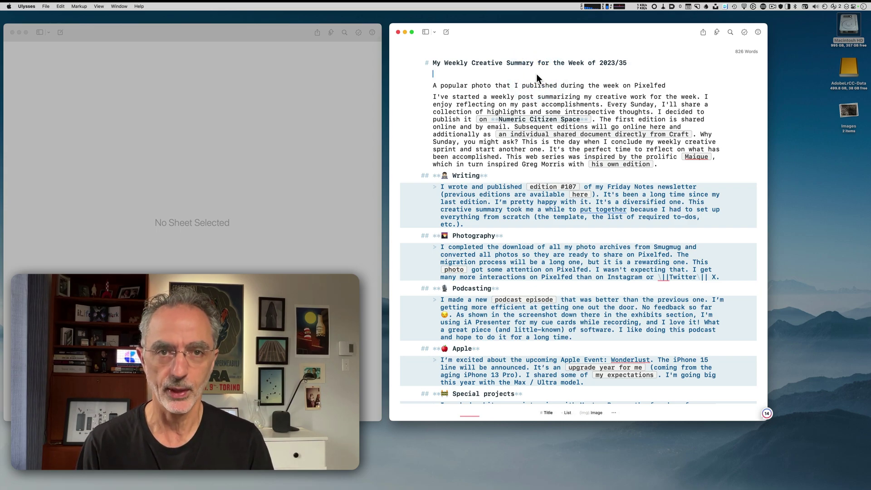
Switch to Craft, transfer the September 10 daily note to Ulysses, and hide the sheet list beside the transferred sheet
left_click(275, 122)
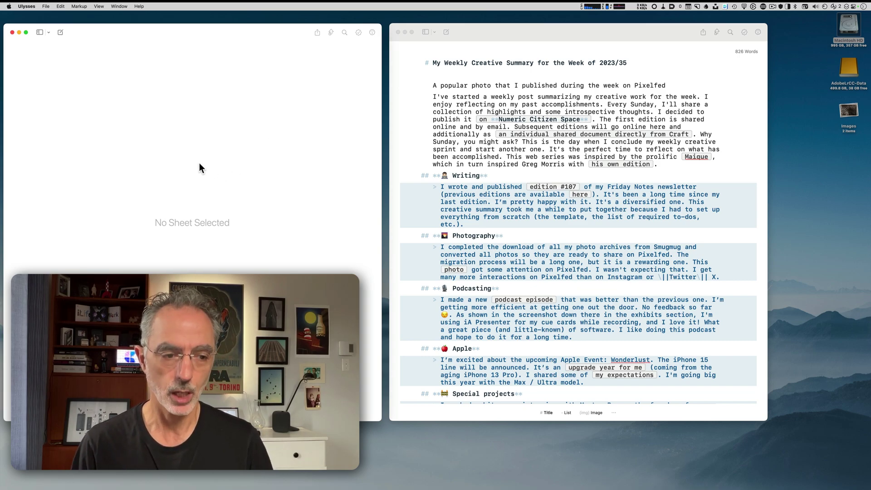
key("super+Tab")
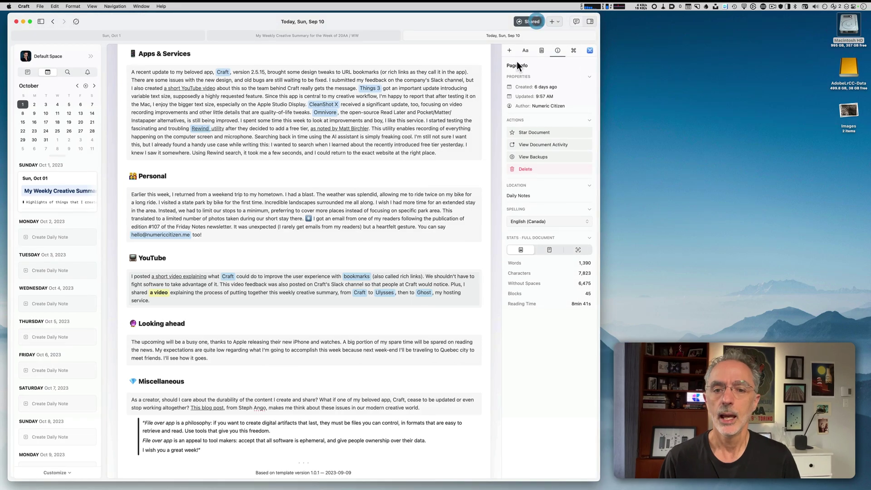
left_click(535, 21)
left_click(531, 40)
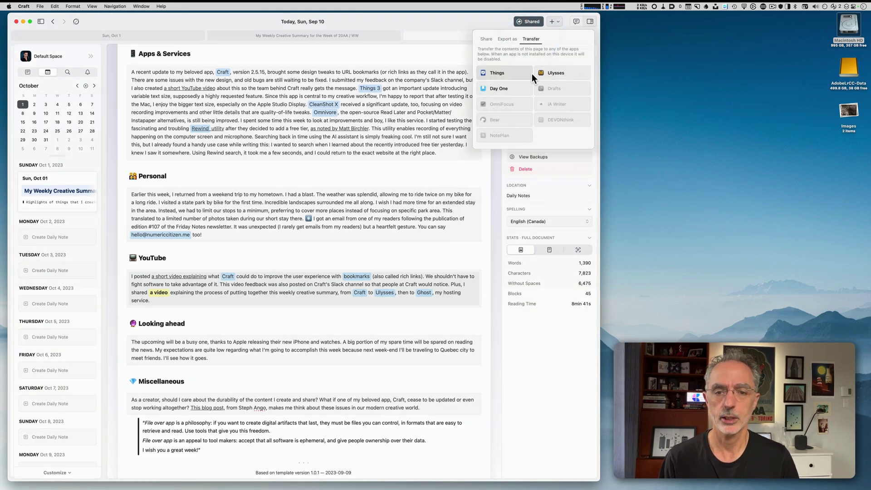
left_click(564, 75)
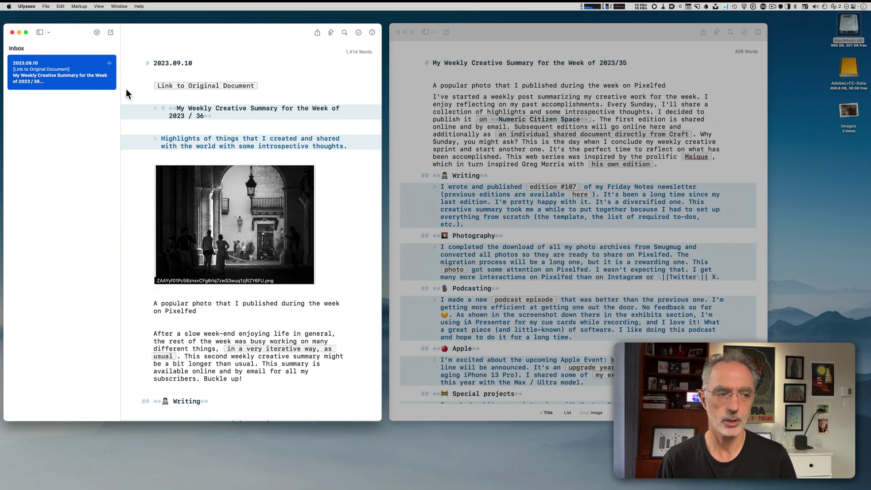
left_click(40, 32)
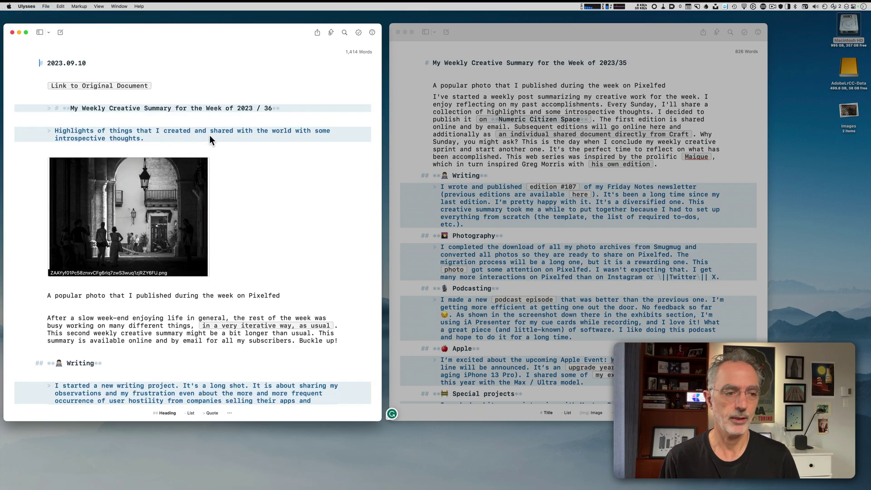
Review the transferred 2023.09.10 sheet from its header image down through the section texts and back to the heading
scroll(292, 202, "down", 5)
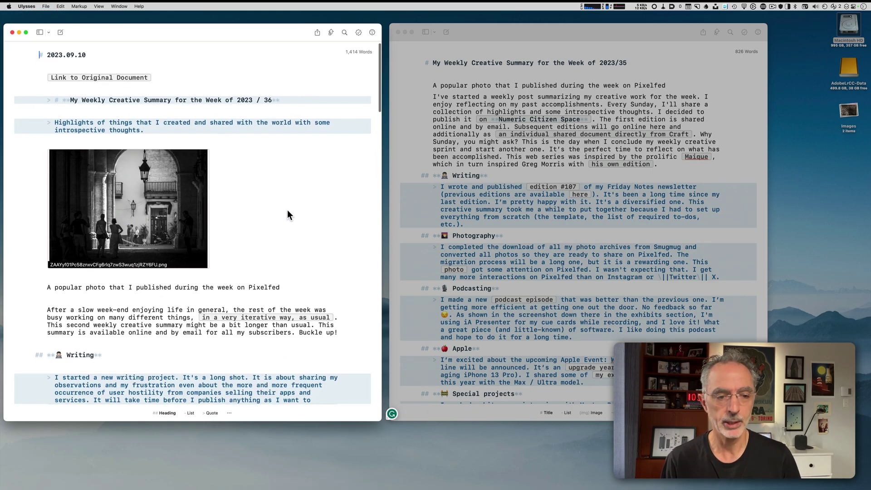
scroll(291, 212, "down", 4)
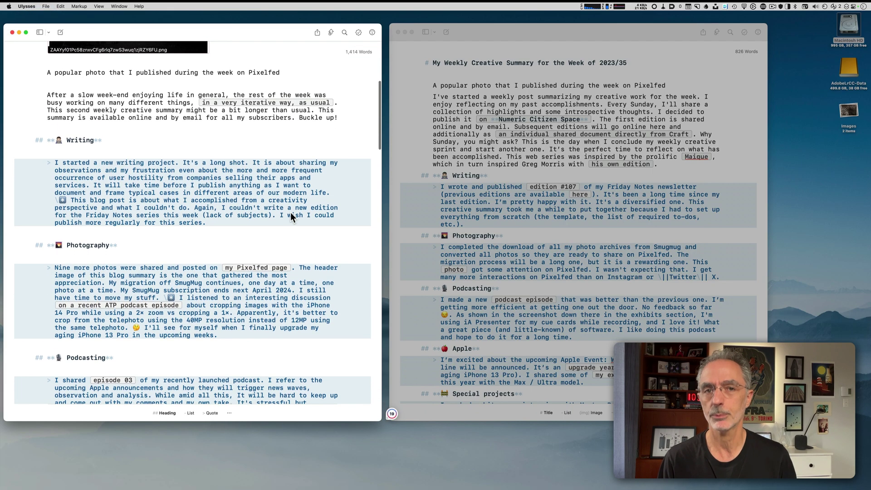
scroll(290, 211, "down", 3)
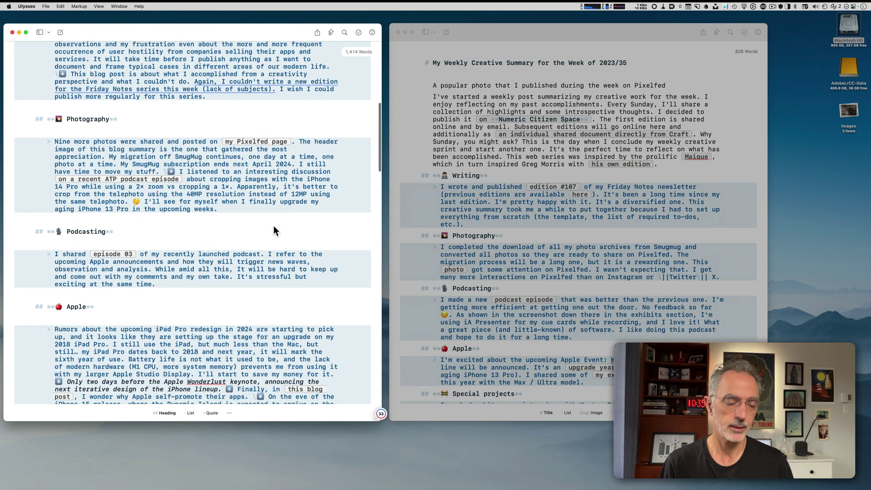
scroll(274, 226, "down", 2)
scroll(274, 225, "down", 2)
scroll(274, 226, "up", 8)
scroll(273, 225, "up", 2)
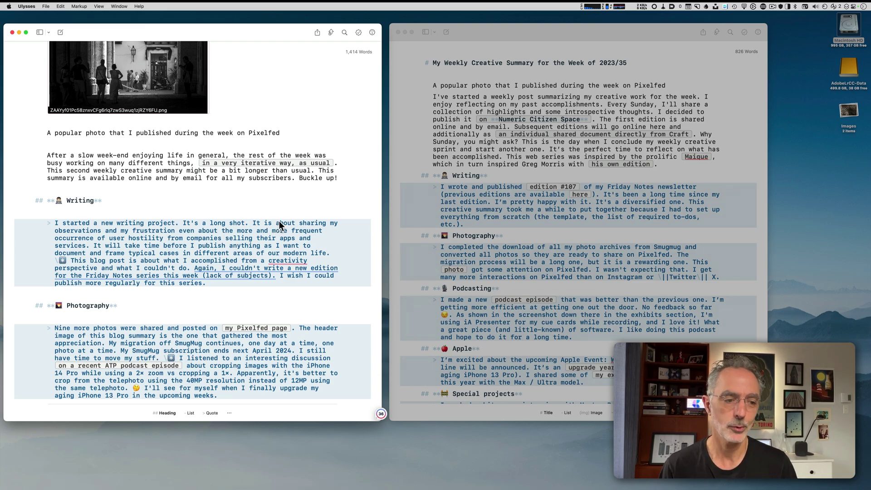
scroll(246, 212, "up", 5)
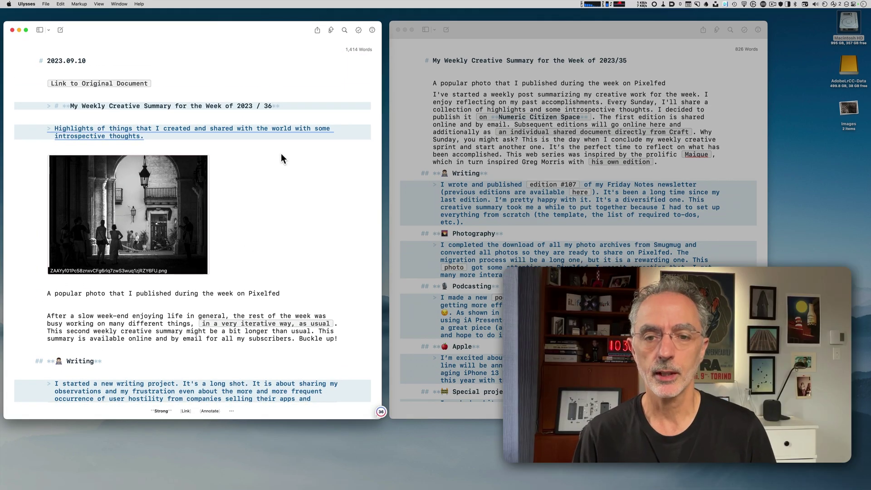
Cut the text after the initial M from the quoted title and paste "y Weekly Creative Summary for the Week of 2023 / 36" over the 2023.09.10 heading
left_click(462, 81)
left_click_drag(433, 61, 436, 60)
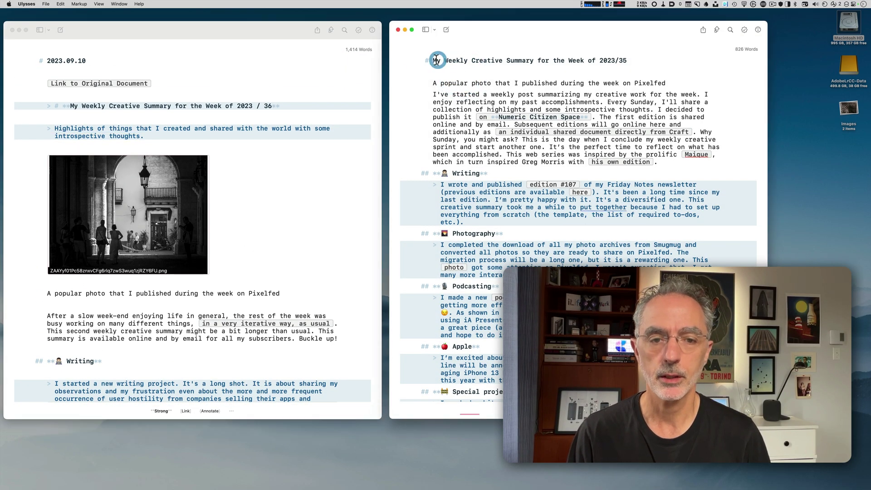
left_click(269, 106)
left_click_drag(271, 106, 71, 106)
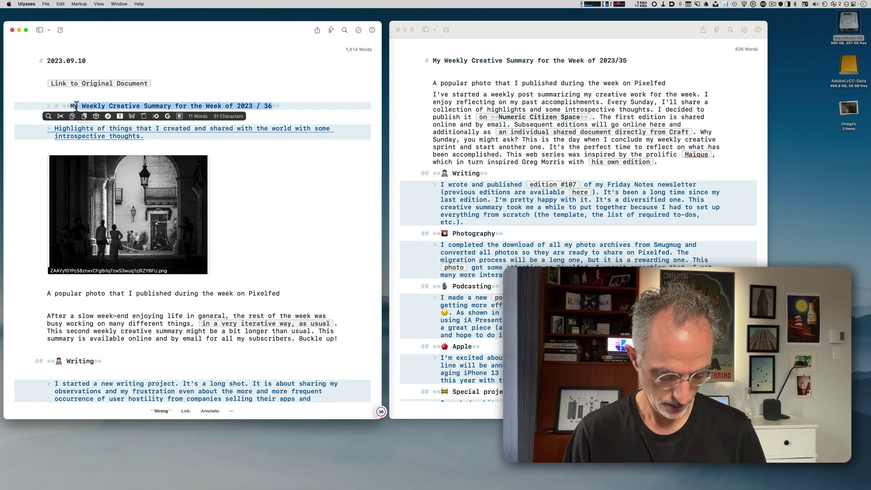
key("BackSpace")
left_click_drag(91, 59, 44, 58)
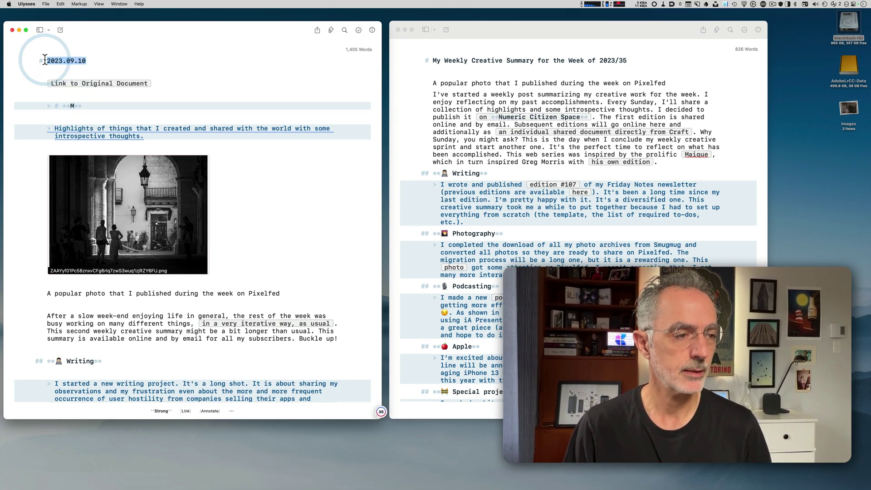
type("y Weekly Creative Summary for the Week of 2023 / 36")
Inspect the URL behind Link to Original Document and follow it to the source note in Craft
left_click(120, 84)
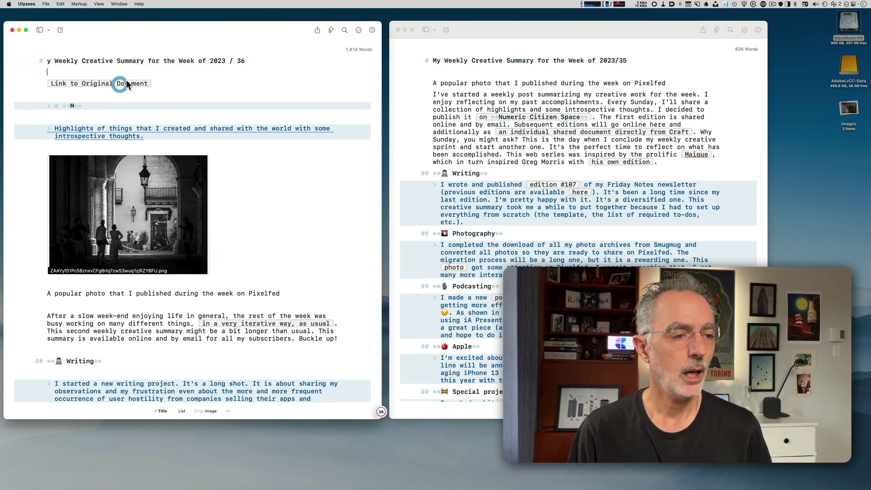
left_click(137, 86)
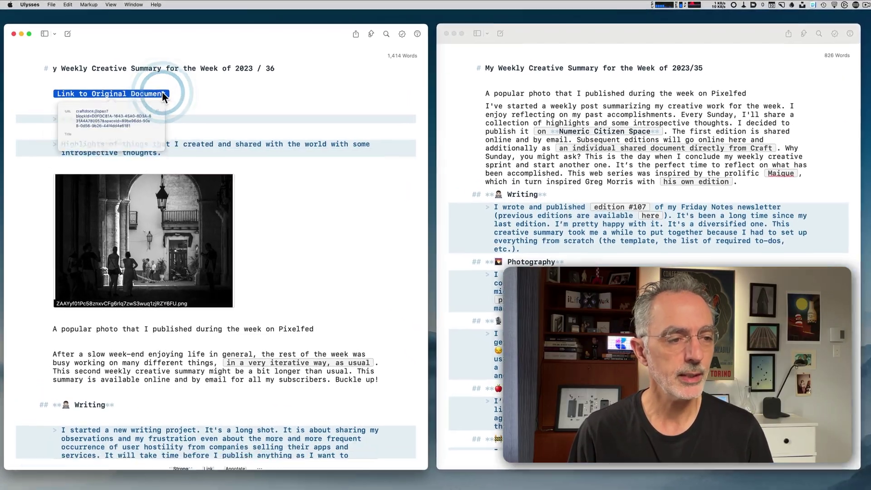
left_click(109, 131)
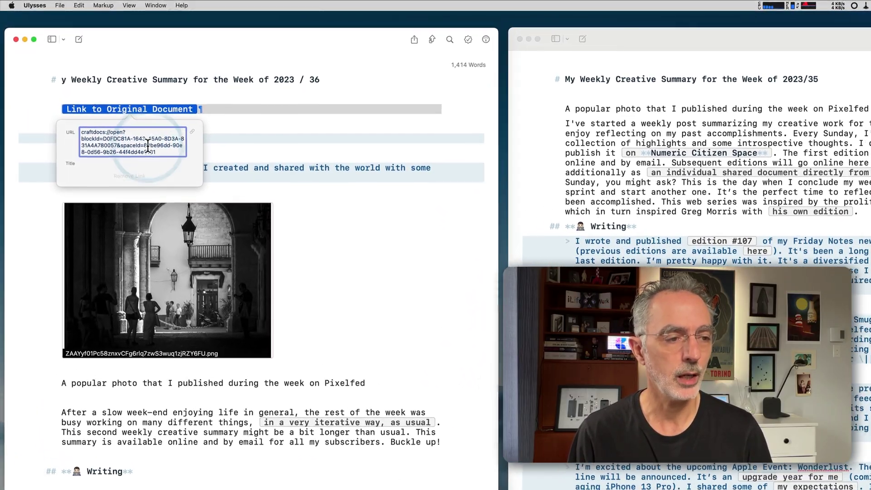
left_click(282, 156)
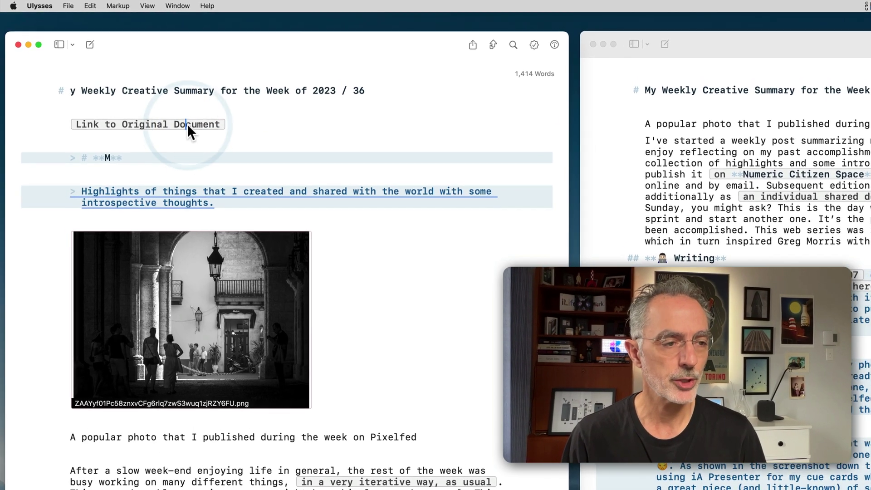
left_click(112, 116)
left_click(235, 160)
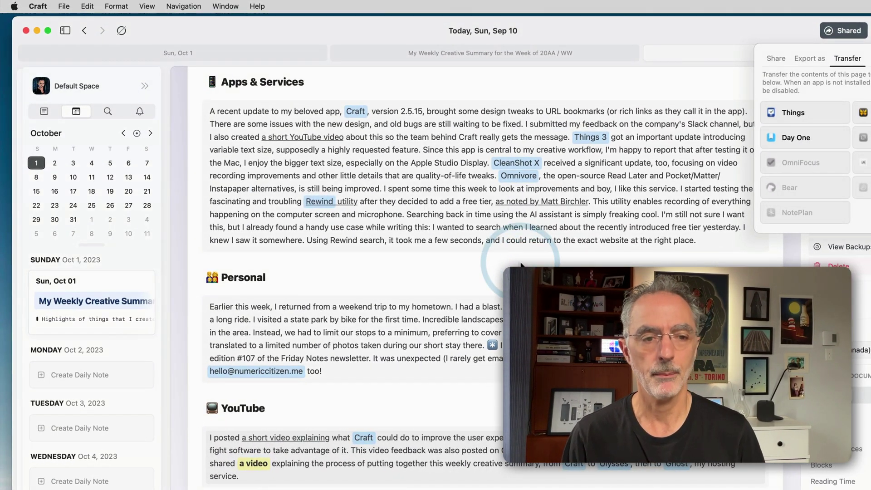
left_click(562, 238)
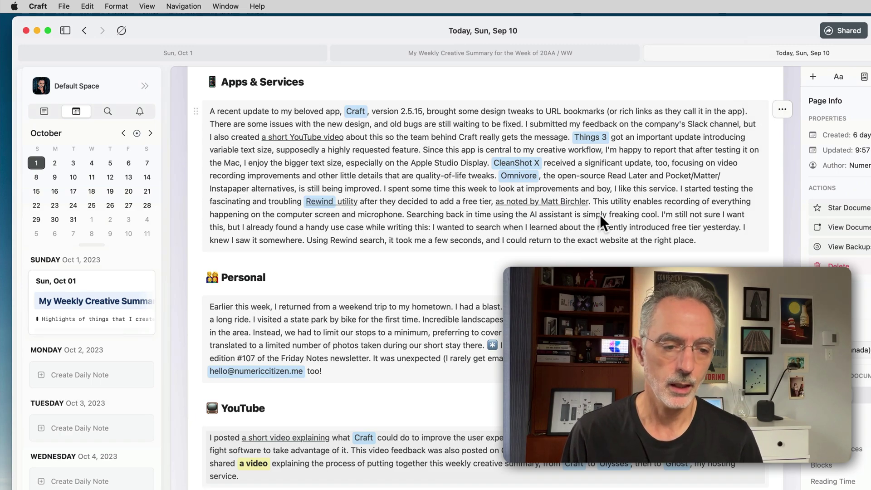
Back in Ulysses, delete the original document link and leftover quoted M line, and correct the title to "My Weekly Creative Summary for the Week of 2023 / 36"
key("super+Tab")
left_click(286, 144)
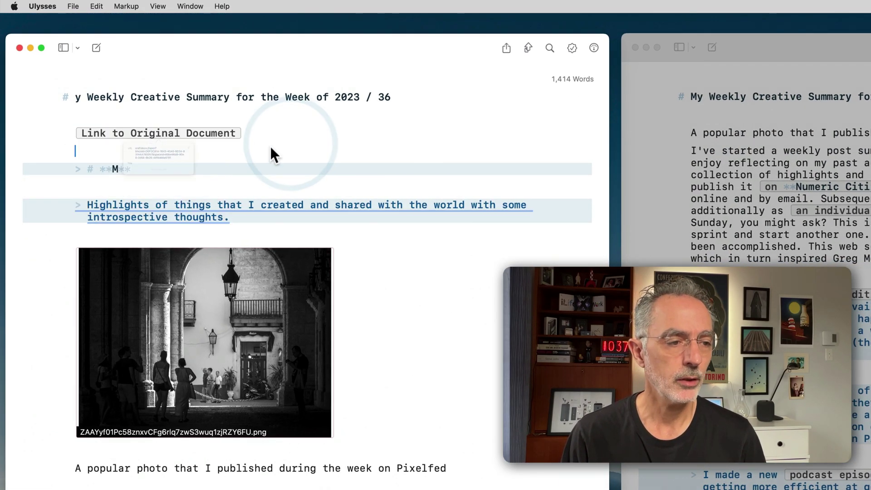
left_click(194, 116)
key("shift+Down")
key("shift+Down")
key("shift+Down")
key("BackSpace")
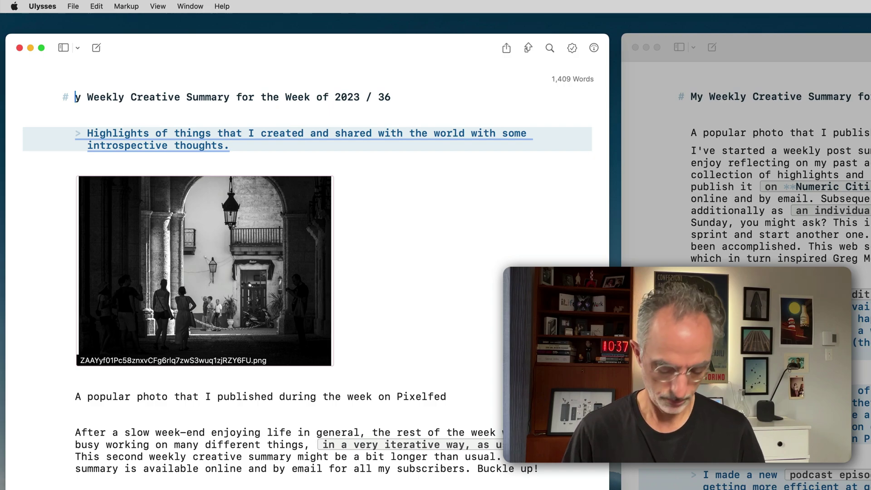
key("super+z")
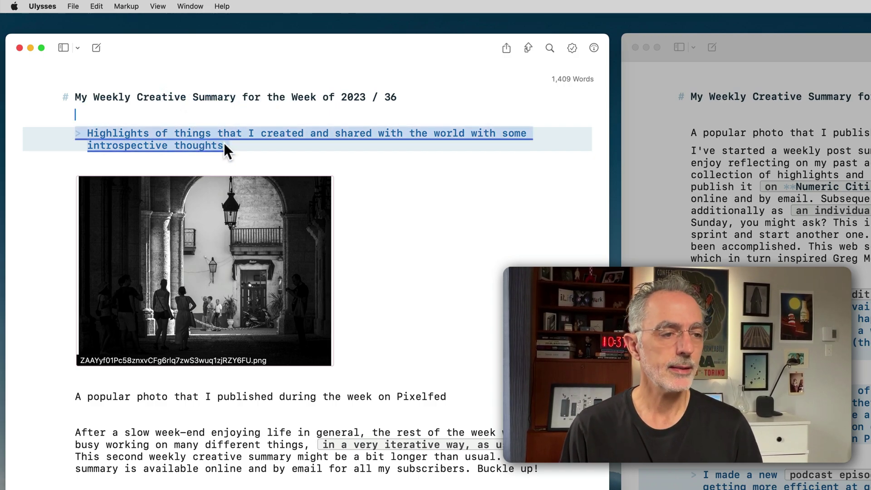
Examine the Highlights quote, the header image and the Pixelfed photo caption by selecting each in turn
triple_click(222, 150)
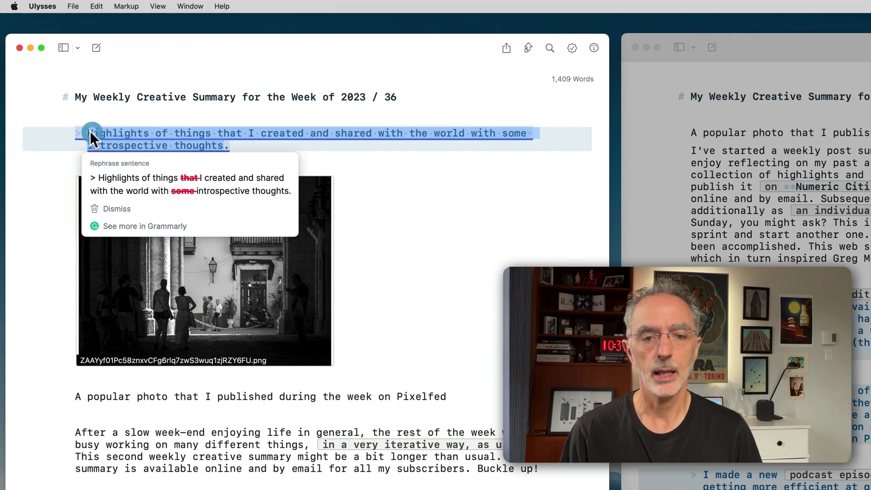
left_click(398, 194)
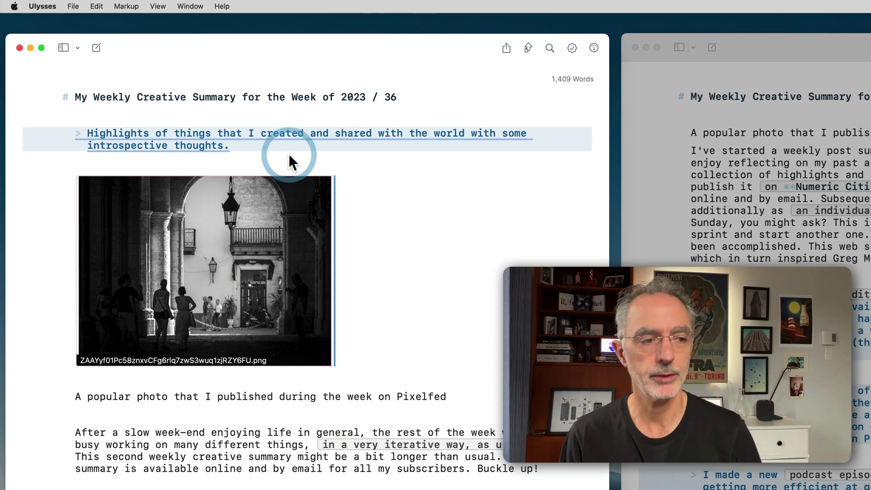
left_click(186, 231)
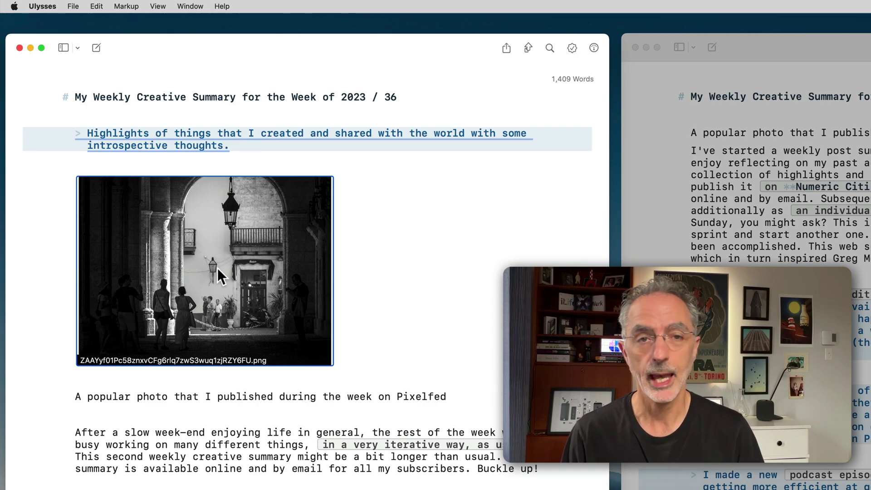
left_click(472, 272)
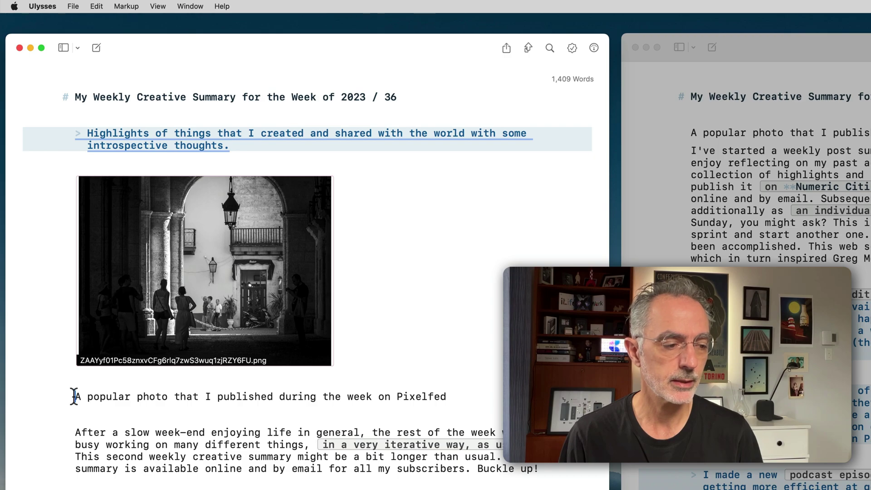
left_click_drag(74, 396, 454, 396)
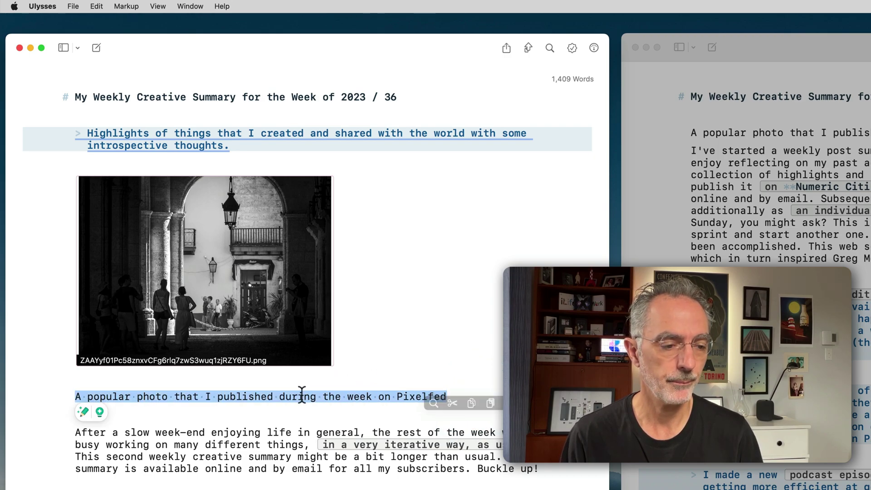
left_click(321, 410)
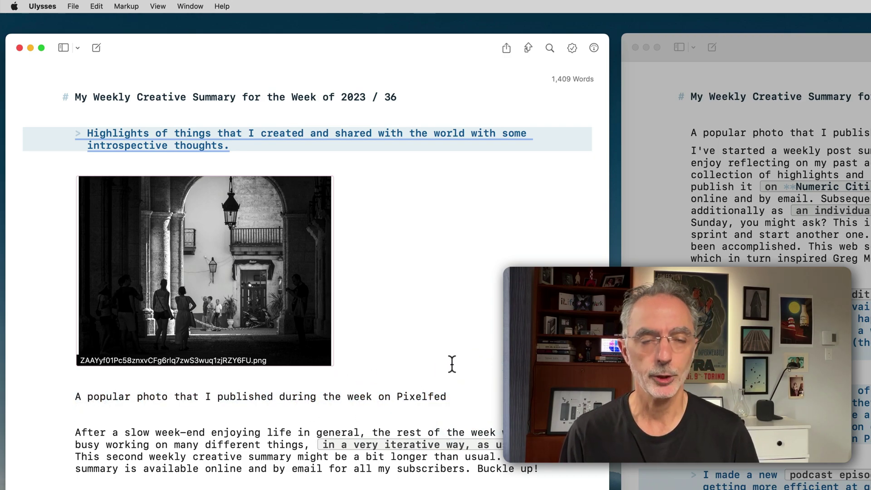
Delete the blank lines directly above and below the Writing heading
scroll(253, 377, "down", 3)
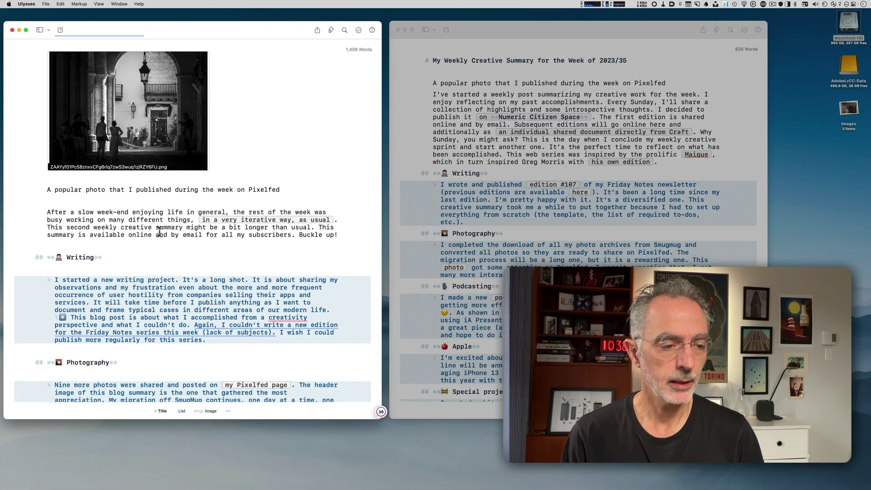
left_click(120, 245)
left_click(96, 244)
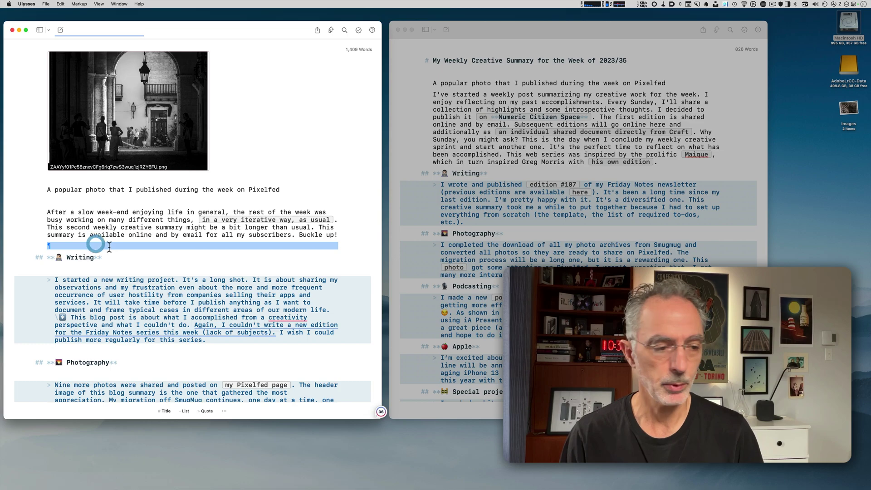
key("BackSpace")
left_click(105, 258)
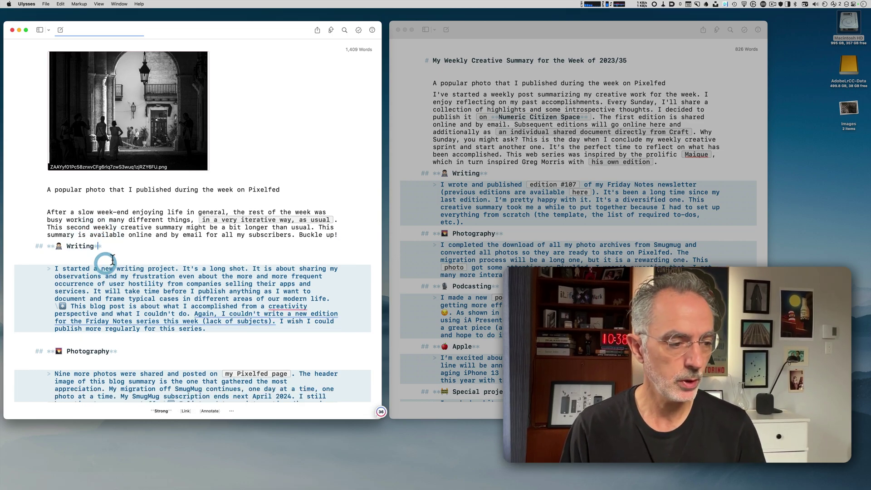
key("BackSpace")
Delete the blank lines directly above and below the Photography heading
scroll(105, 259, "down", 2)
left_click(88, 299)
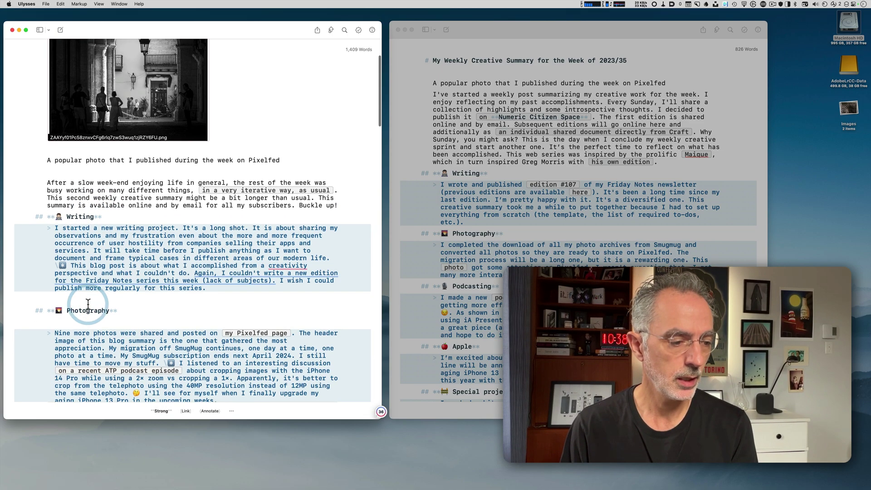
key("BackSpace")
left_click(91, 309)
key("BackSpace")
scroll(92, 318, "down", 3)
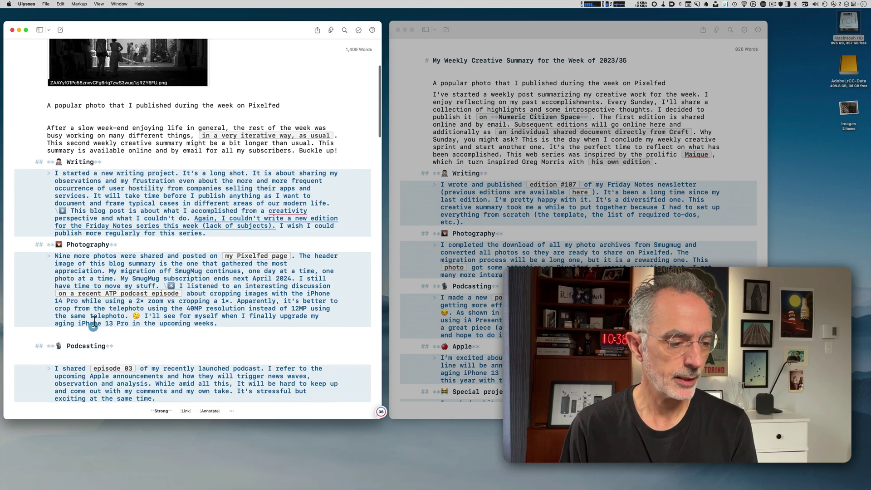
Delete the blank lines directly above and below the Podcasting and Apple headings
left_click(94, 326)
key("BackSpace")
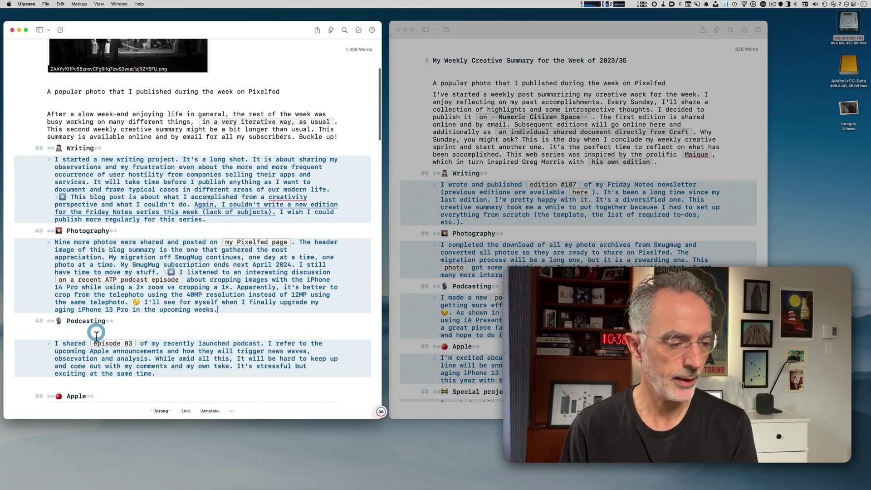
key("BackSpace")
scroll(97, 331, "down", 10)
key("BackSpace")
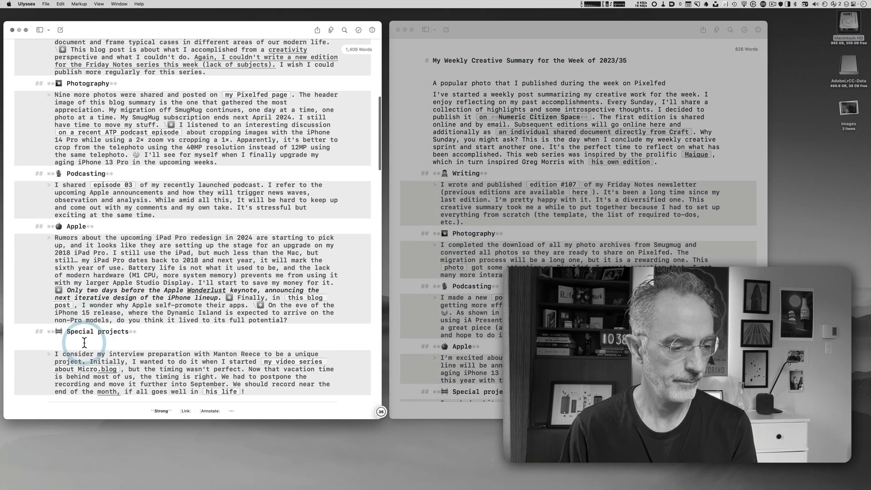
Delete the blank lines directly above and below the Special projects and Apps & Services headings
key("BackSpace")
scroll(82, 324, "down", 2)
left_click(100, 266)
key("BackSpace")
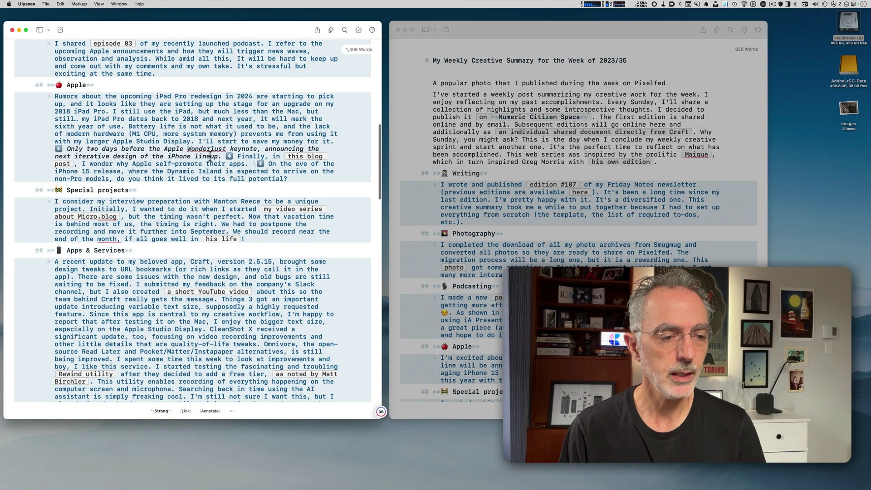
Delete the blank lines around the Personal, YouTube, Looking ahead and Miscellaneous headings and between the first Exhibits entries
mouse_move(104, 236)
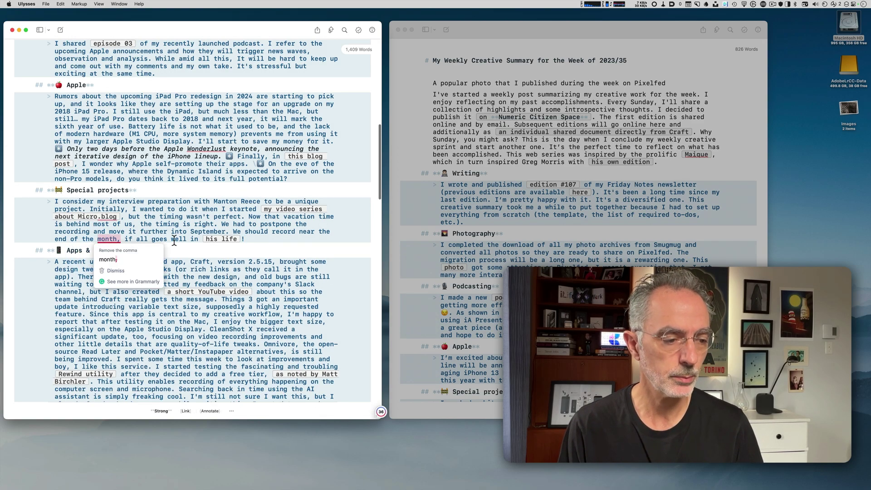
scroll(138, 240, "down", 6)
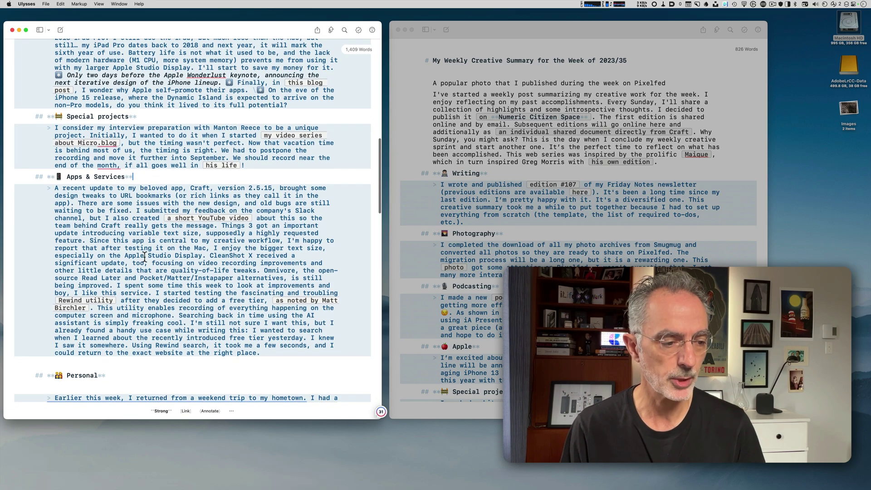
scroll(86, 309, "down", 15)
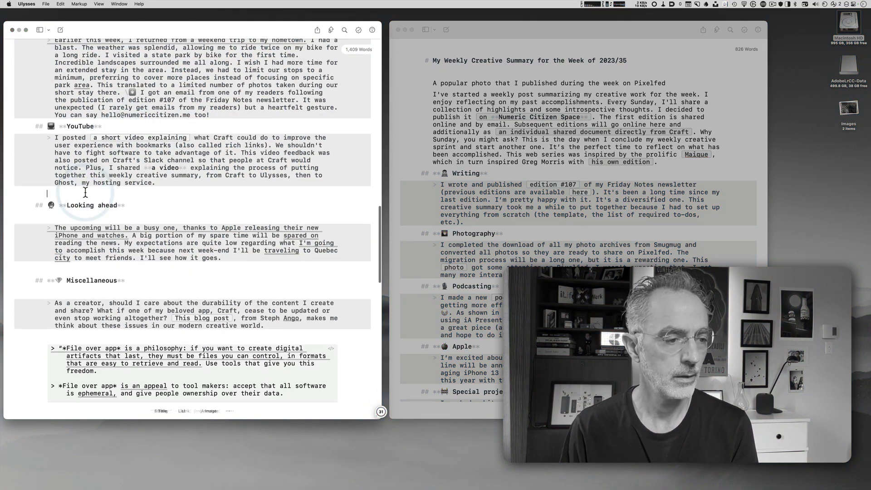
left_click(90, 226)
scroll(91, 254, "down", 5)
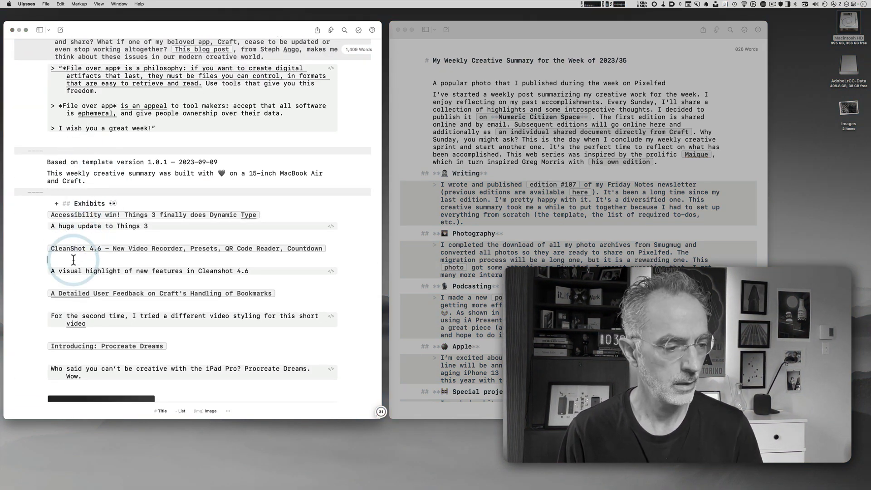
triple_click(94, 310)
left_click(86, 314)
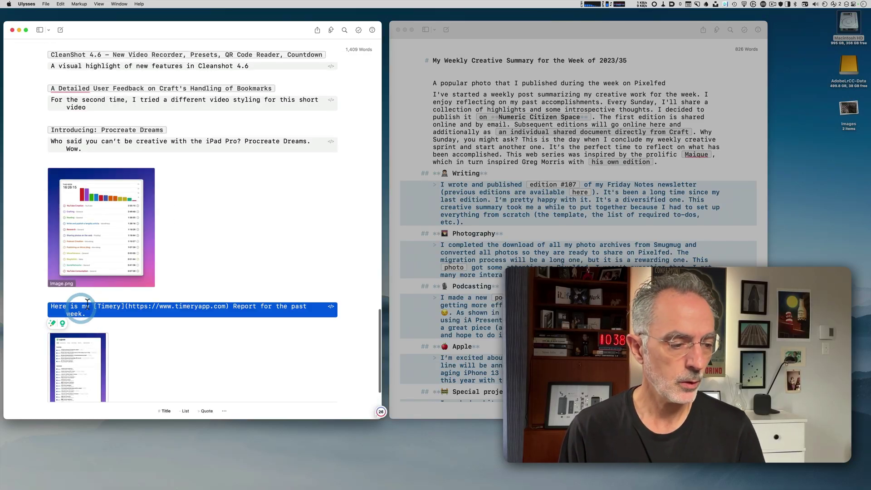
left_click(51, 308, "shift")
key("super+c")
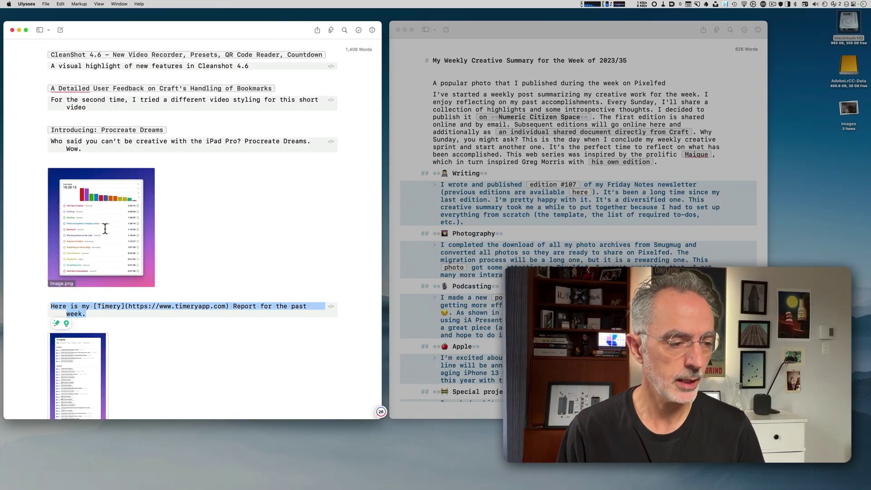
key("BackSpace")
left_click(88, 272)
left_click(79, 349)
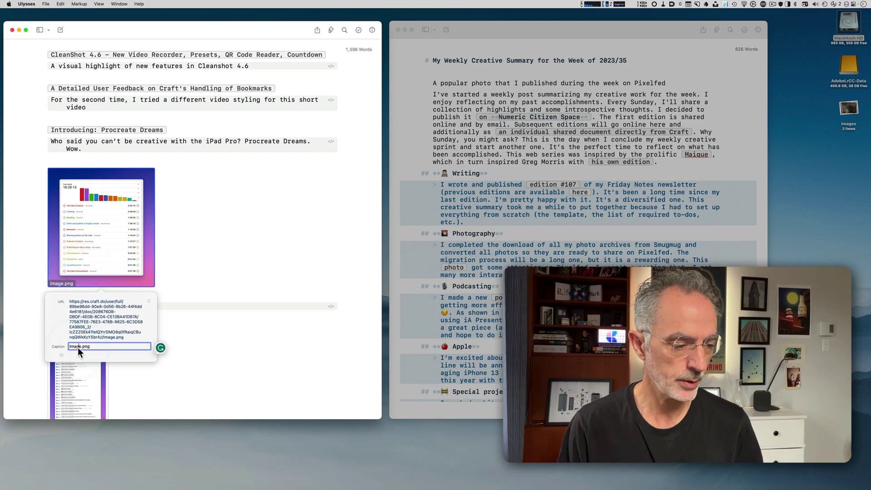
key("super+a")
key("super+v")
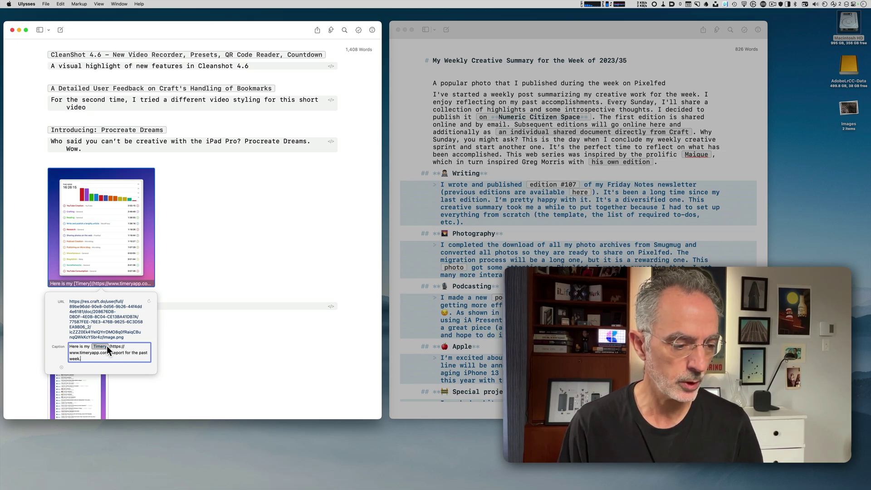
Remove the web address and its parentheses from the image caption, leaving "Here is my [Timery] Report for the past week."
left_click(110, 348)
left_click_drag(110, 347, 109, 353)
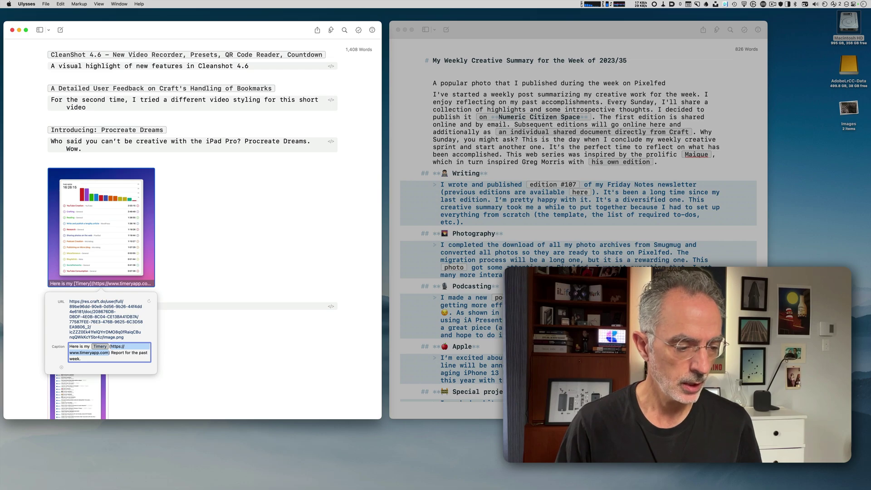
key("BackSpace")
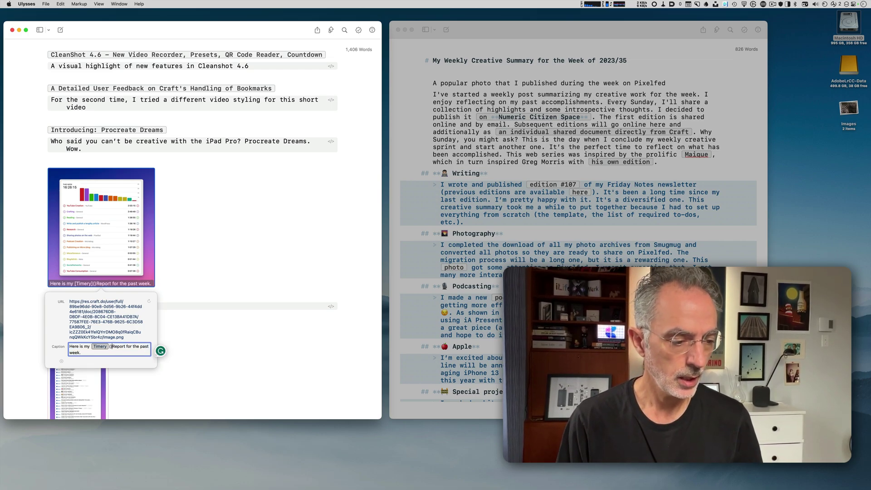
key("BackSpace")
key("Escape")
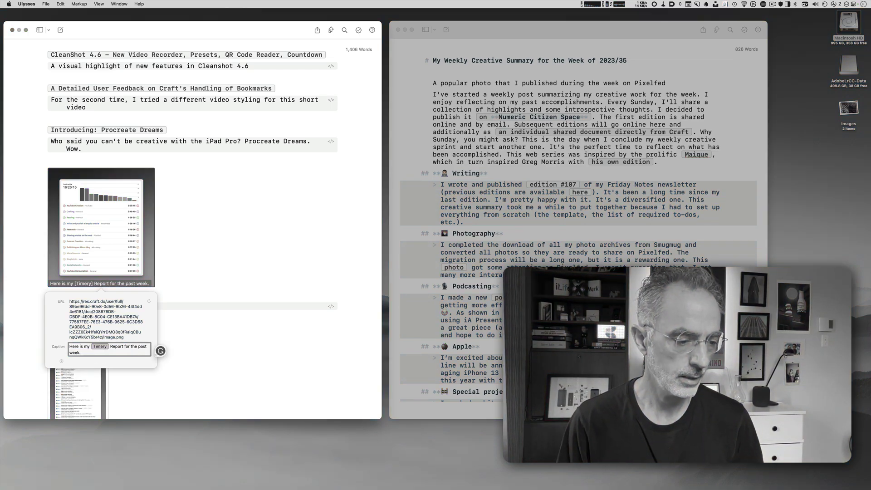
Move the "And here is my logbook, as seen in Things 3" line into the logbook image's caption and remove its web address
left_click(214, 358)
left_click(57, 404)
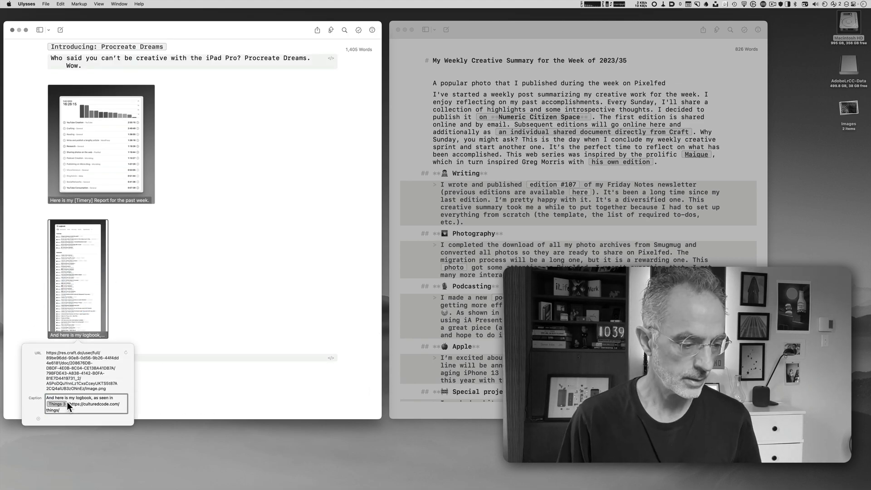
key("Escape")
scroll(107, 176, "up", 10)
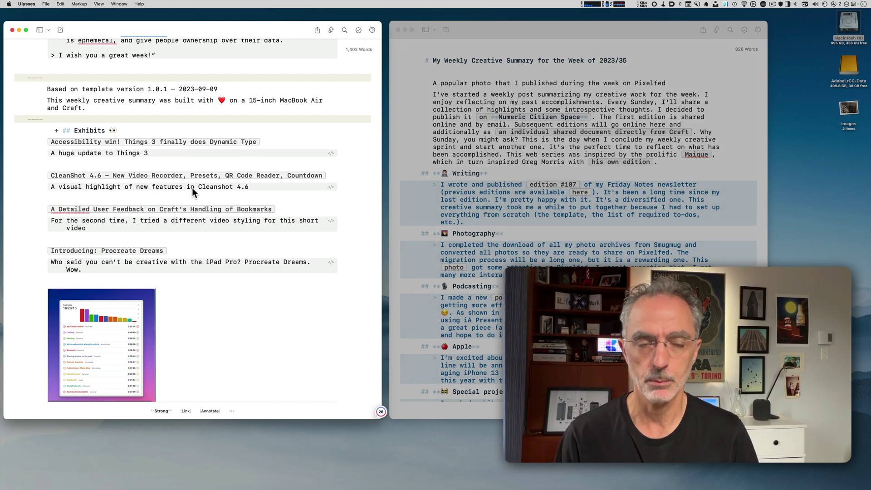
Apply the Grammarly rephrasing to the opening quote: "Highlights of things I created and shared with the world with introspective thoughts."
scroll(188, 189, "up", 3)
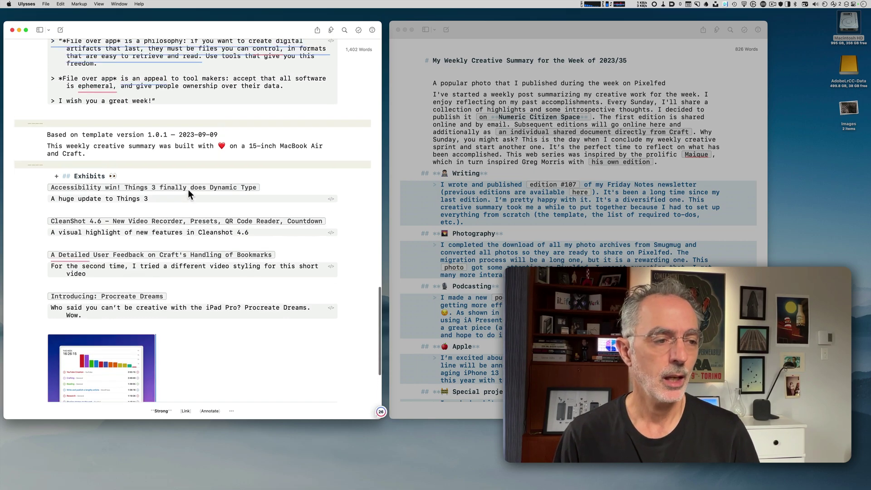
scroll(187, 189, "up", 15)
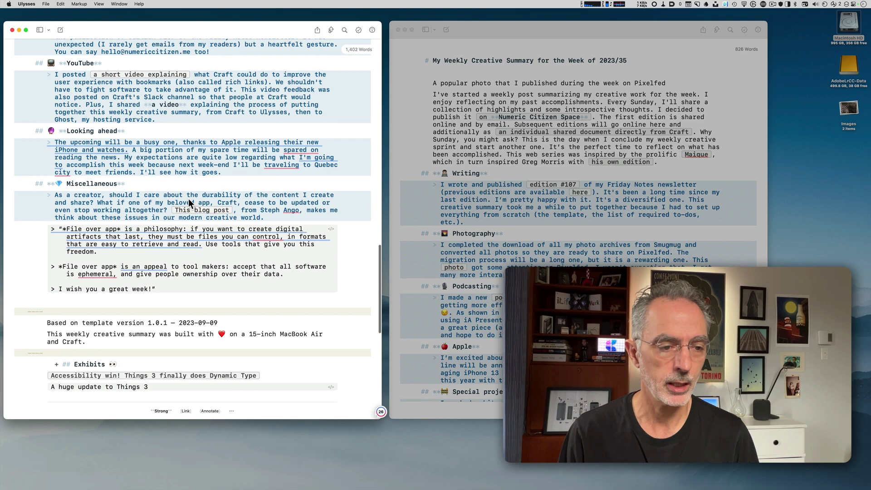
scroll(189, 198, "up", 20)
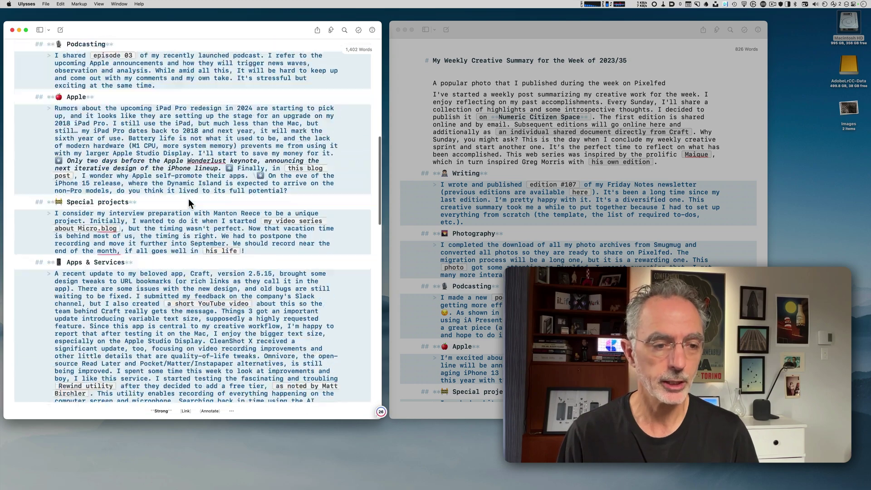
scroll(189, 199, "up", 10)
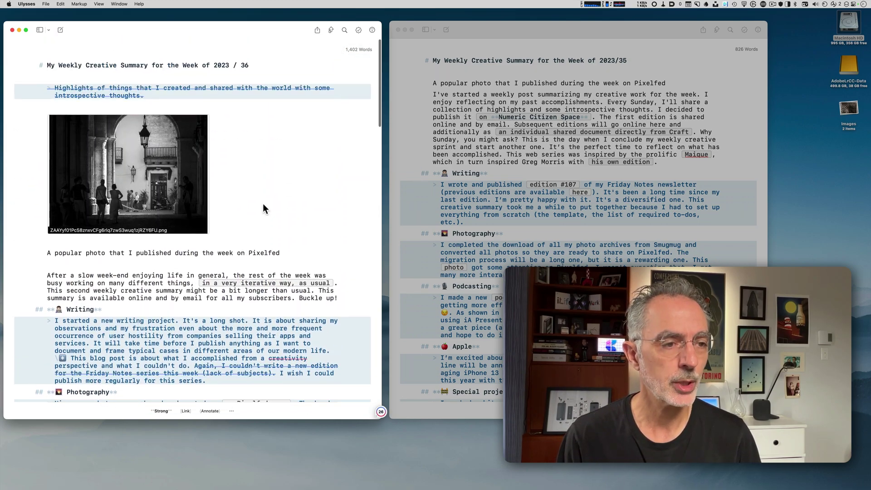
left_click(247, 85)
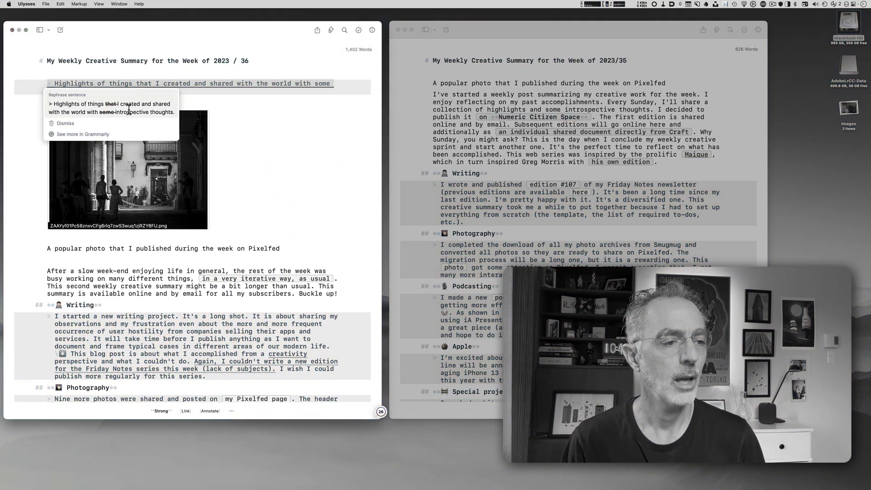
key("Return")
Replace "spared on" with "spent" in the Looking ahead paragraph using the Grammarly suggestion
scroll(234, 294, "down", 20)
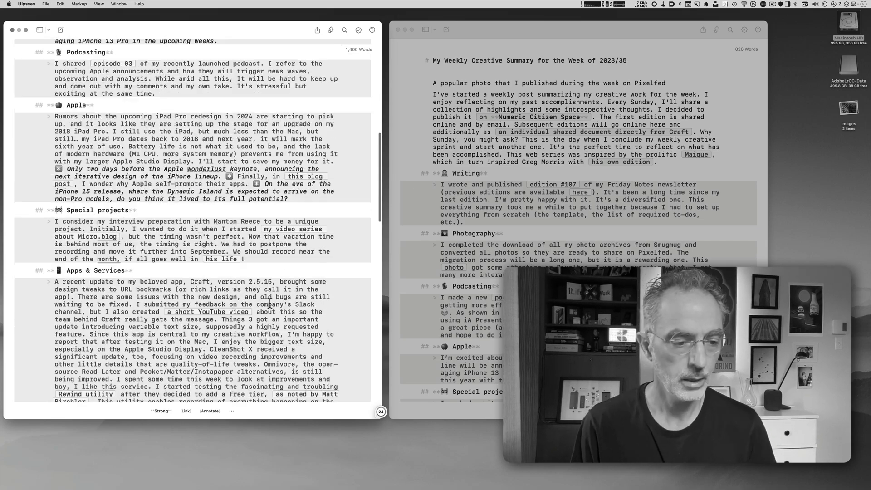
scroll(234, 294, "down", 15)
left_click(302, 171)
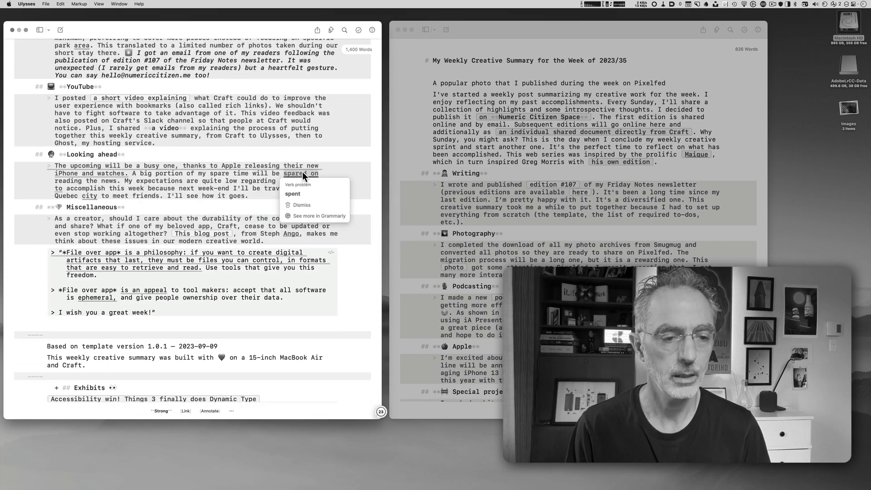
key("Return")
Remove the leading "A" from the Exhibits link title so it reads "Detailed User Feedback on Craft's Handling of Bookmarks"
scroll(255, 221, "down", 3)
scroll(254, 221, "down", 10)
left_click(64, 99)
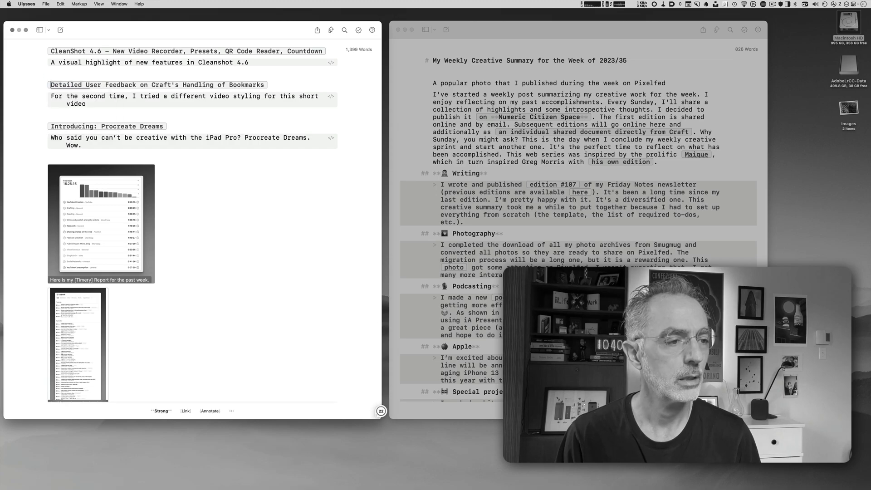
key("Return")
Open the publishing preview of the week 2023 / 36 summary and choose Numeric Citizen Space as the publishing account
scroll(189, 150, "up", 15)
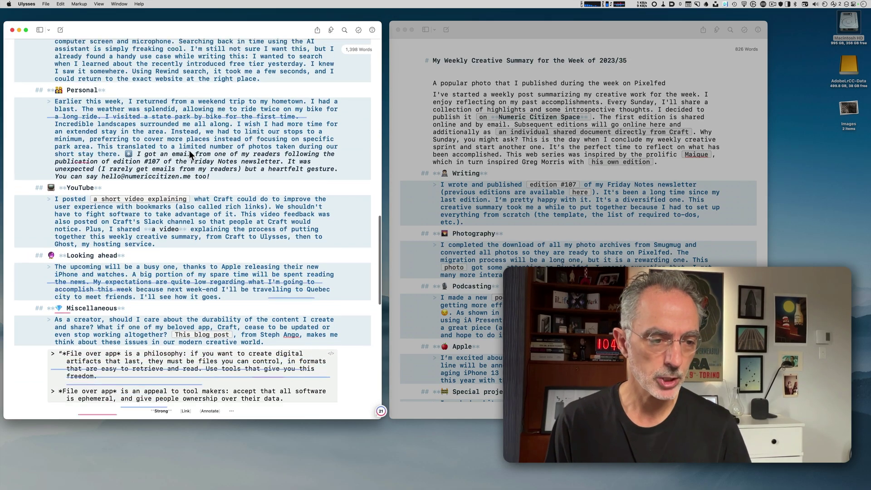
scroll(189, 151, "up", 15)
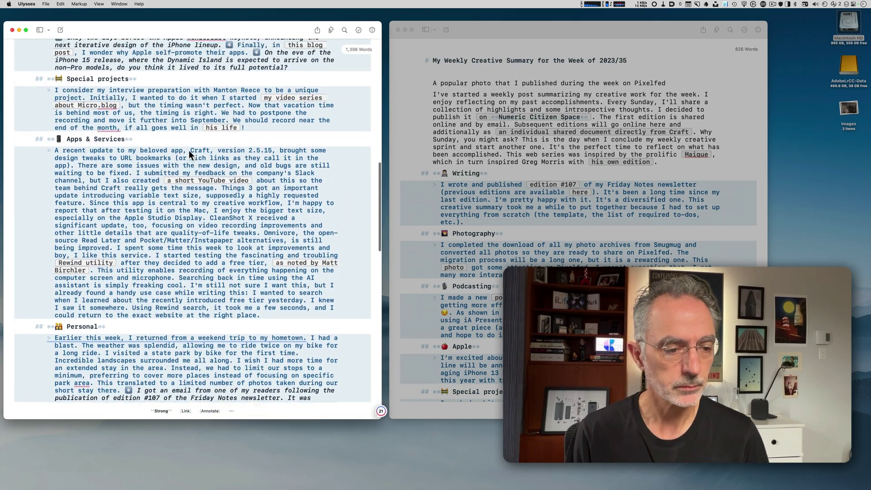
scroll(189, 150, "down", 8)
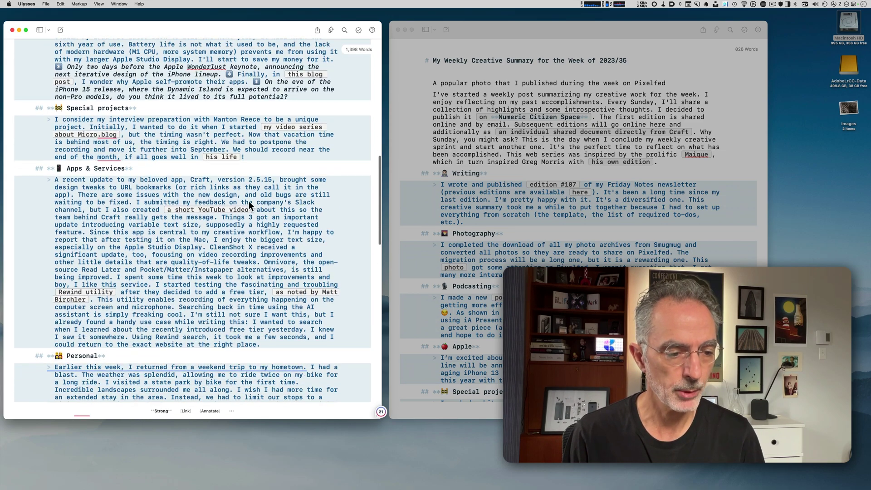
scroll(202, 270, "up", 15)
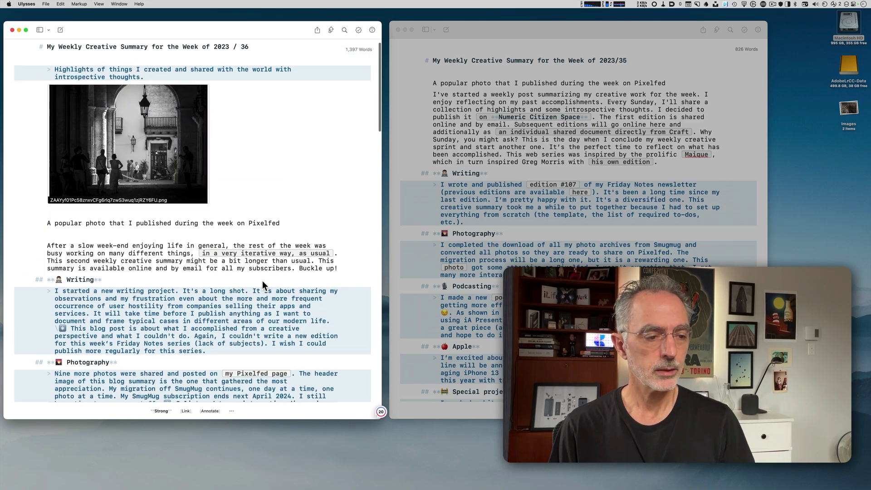
left_click(300, 136)
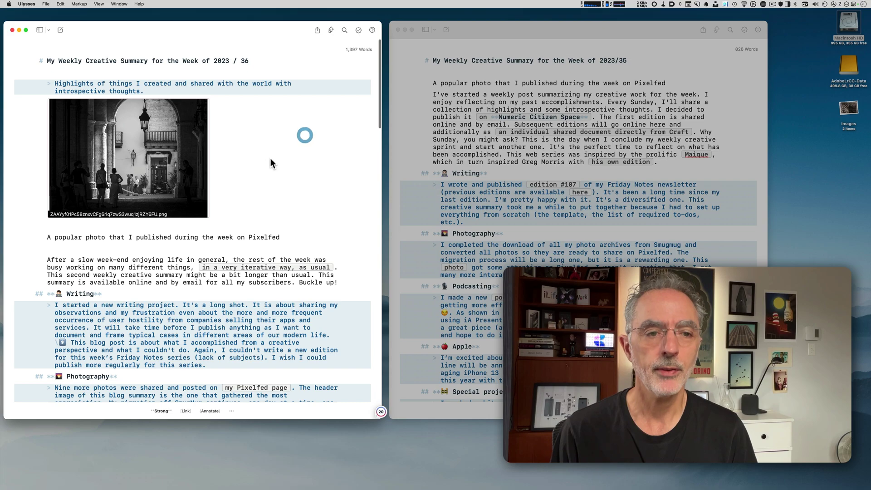
left_click(330, 30)
left_click(376, 89)
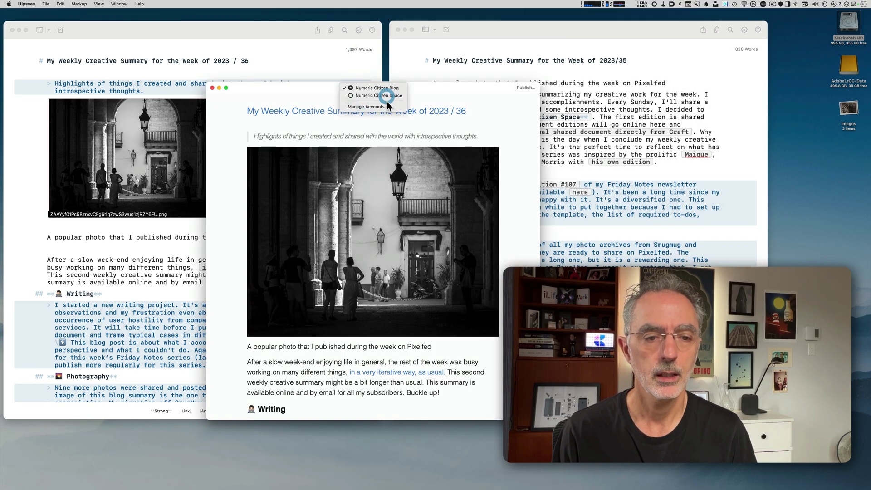
left_click(386, 96)
Examine the preview from the header image to Special projects, checking the characters before the italic passages in the Apple section
scroll(435, 189, "down", 5)
scroll(436, 187, "down", 5)
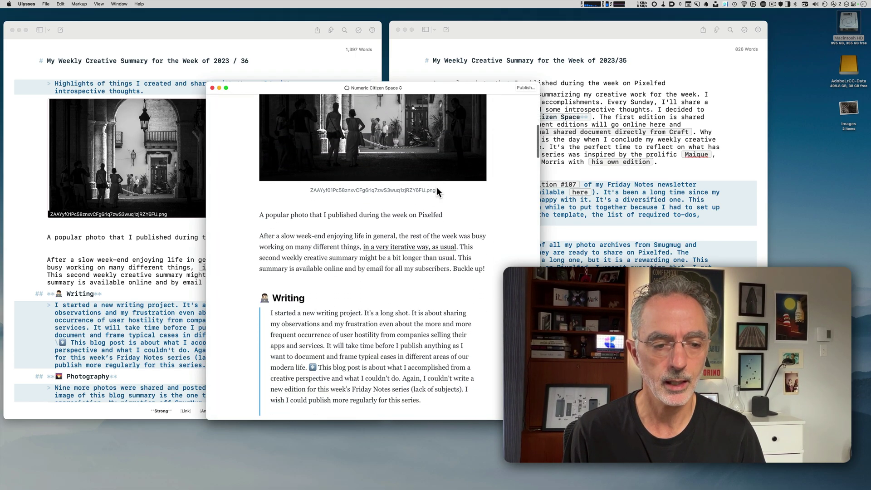
scroll(435, 204, "down", 5)
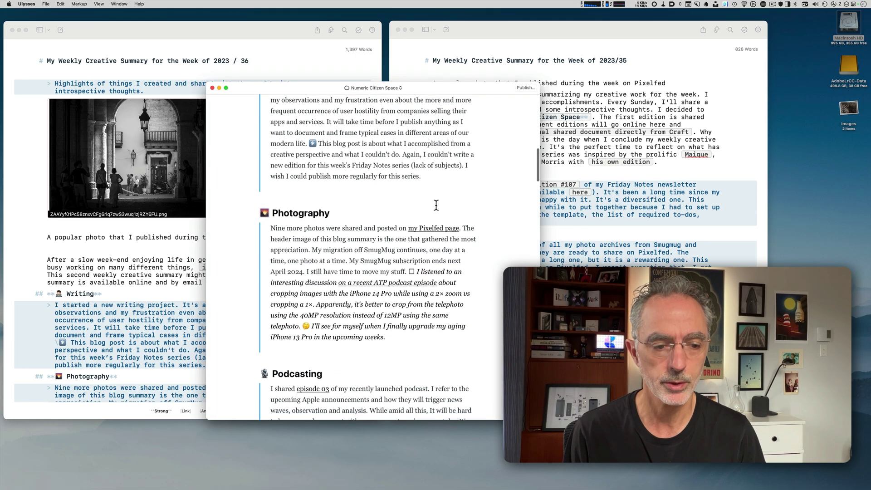
scroll(438, 208, "down", 5)
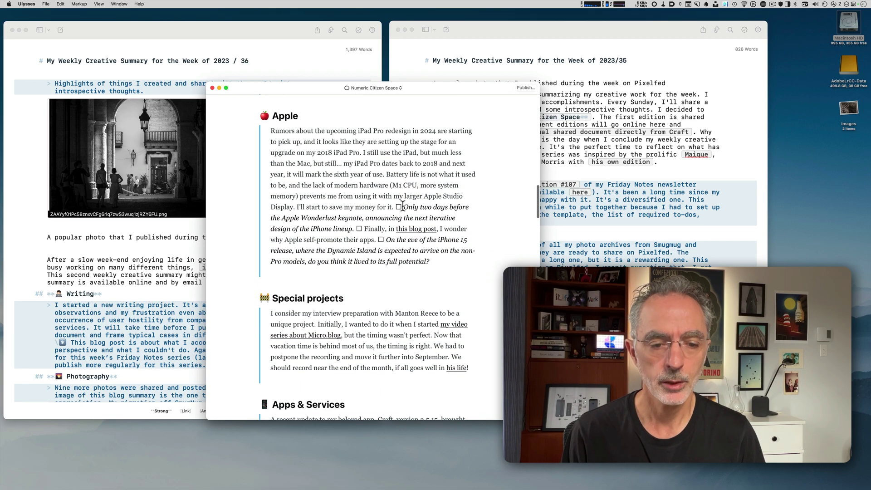
double_click(398, 207)
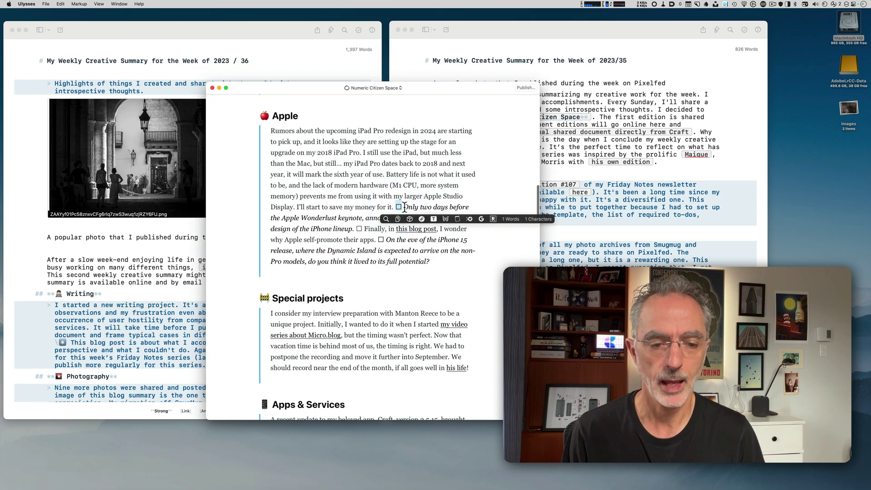
left_click(363, 227)
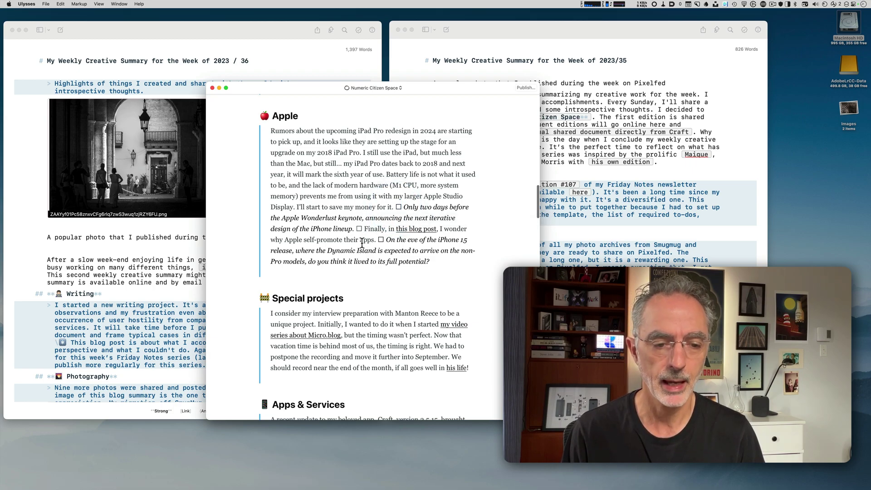
Examine the rest of the preview from Apps & Services through Miscellaneous and Exhibits to the weekly time chart, and close it
scroll(362, 244, "down", 10)
scroll(376, 245, "down", 15)
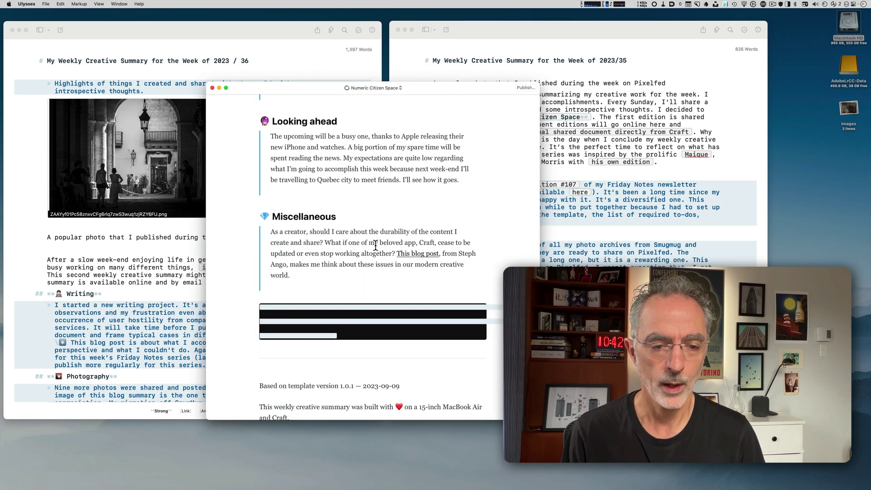
scroll(376, 246, "down", 3)
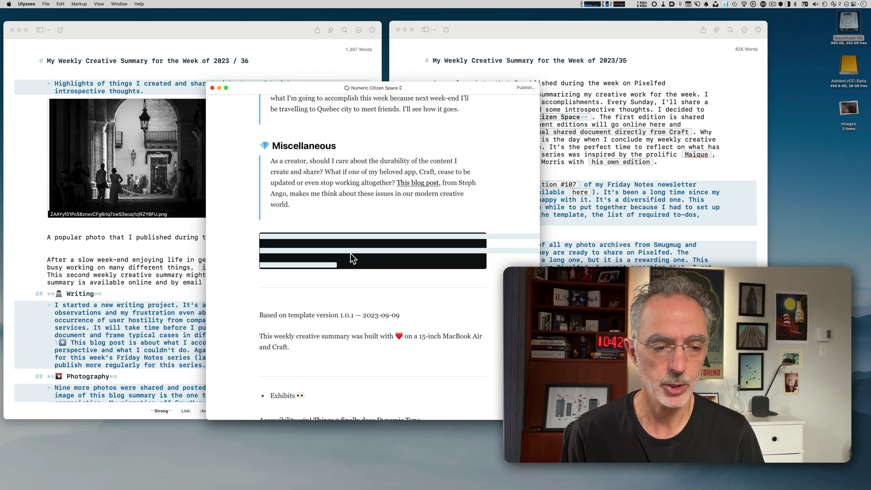
scroll(343, 285, "down", 11)
scroll(344, 286, "down", 5)
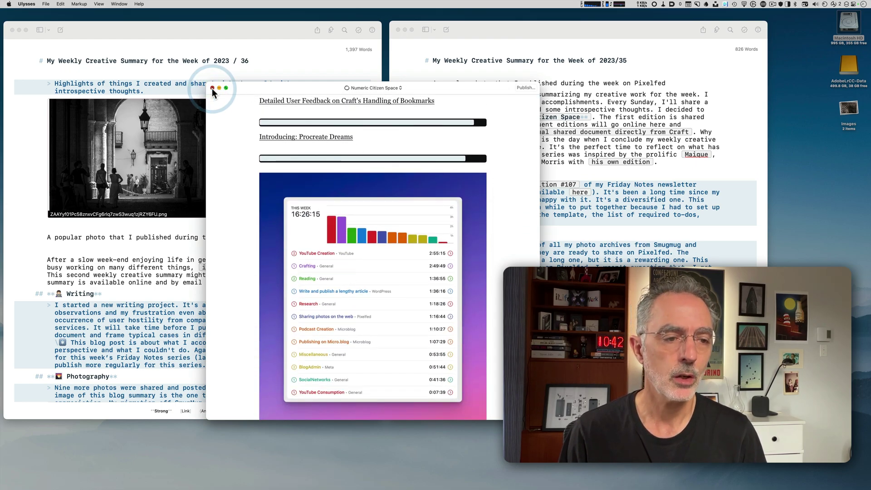
left_click(212, 88)
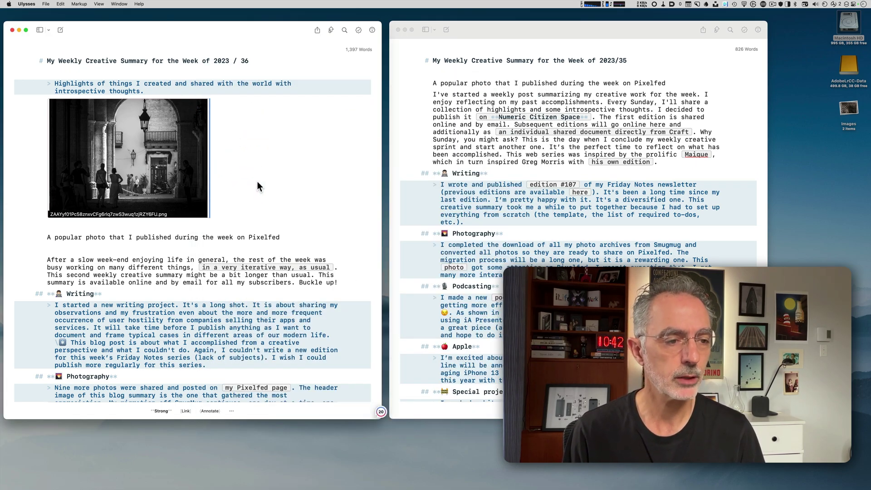
Switch to Craft and download the header photo of the week 2023 / 36 summary to the iCloud Desktop
key("super+Tab")
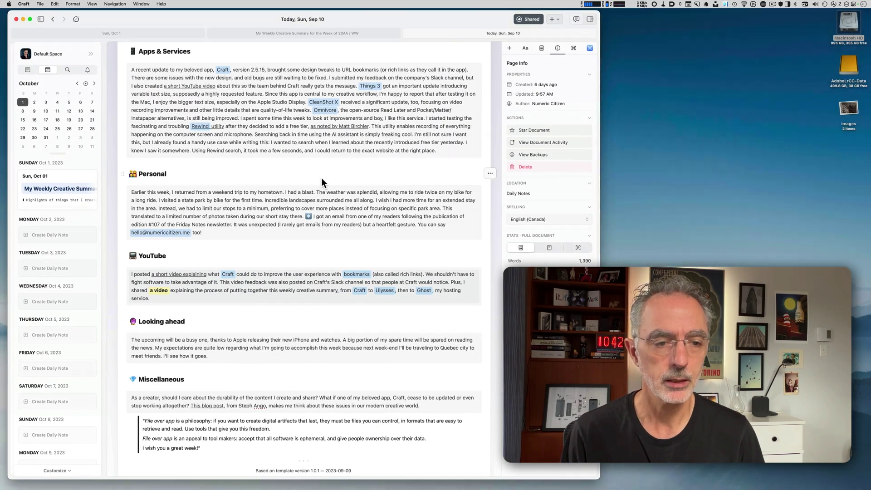
scroll(318, 182, "up", 10)
scroll(319, 183, "up", 8)
left_click(472, 148)
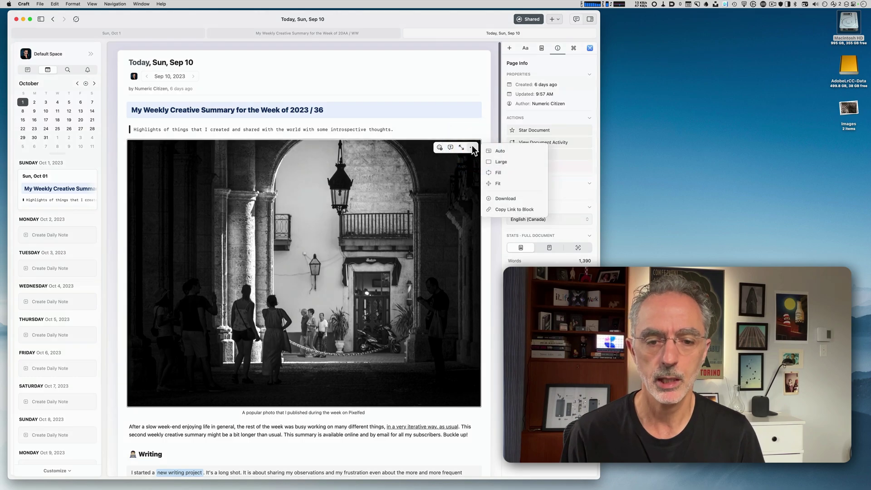
left_click(501, 198)
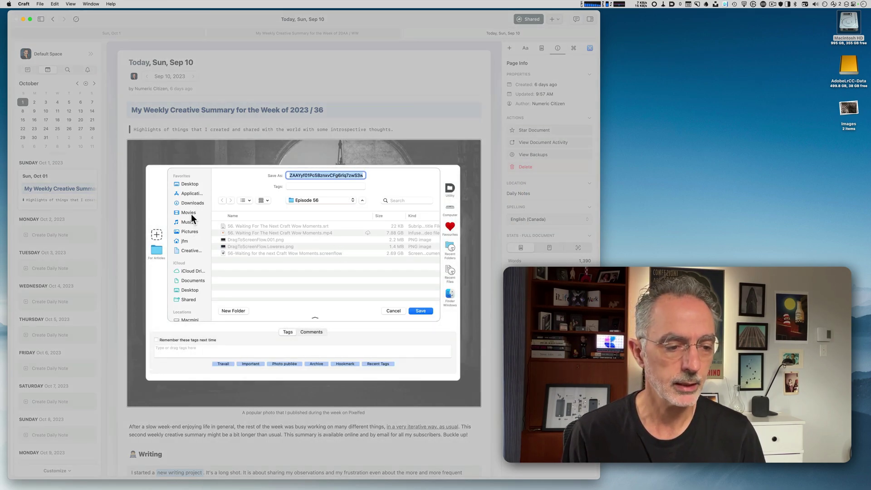
left_click(190, 290)
left_click(421, 311)
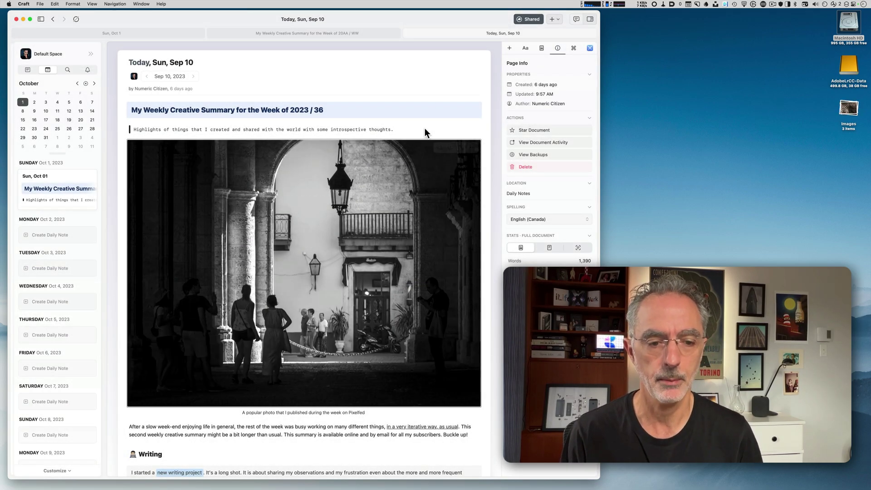
Back in Ulysses, remove the spaces around the slash so the title ends in "2023/36", and check it in the publishing preview
key("super+Tab")
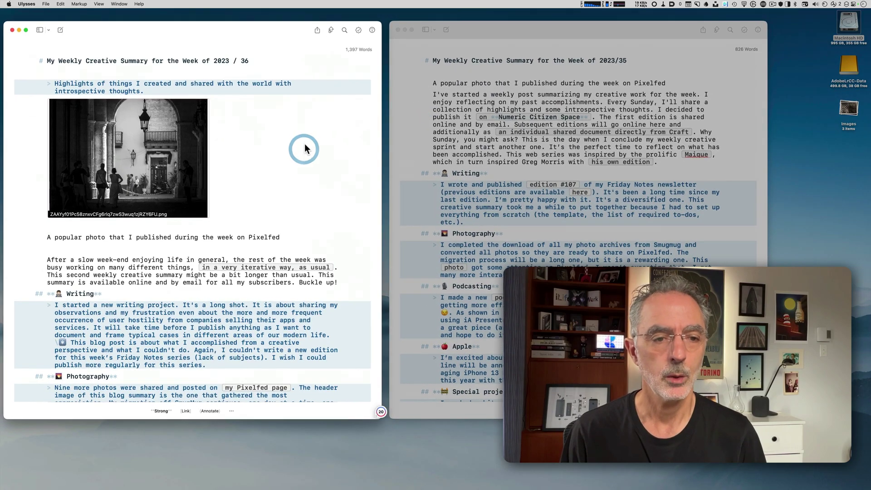
left_click(322, 103)
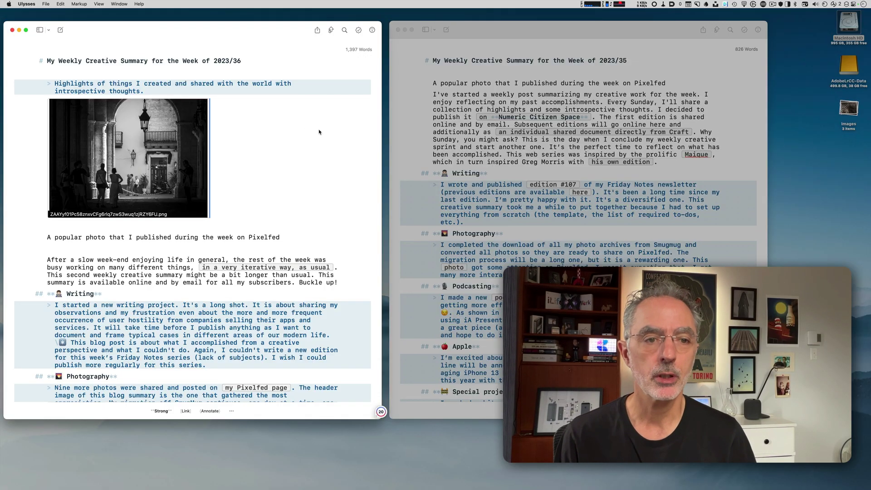
left_click(332, 30)
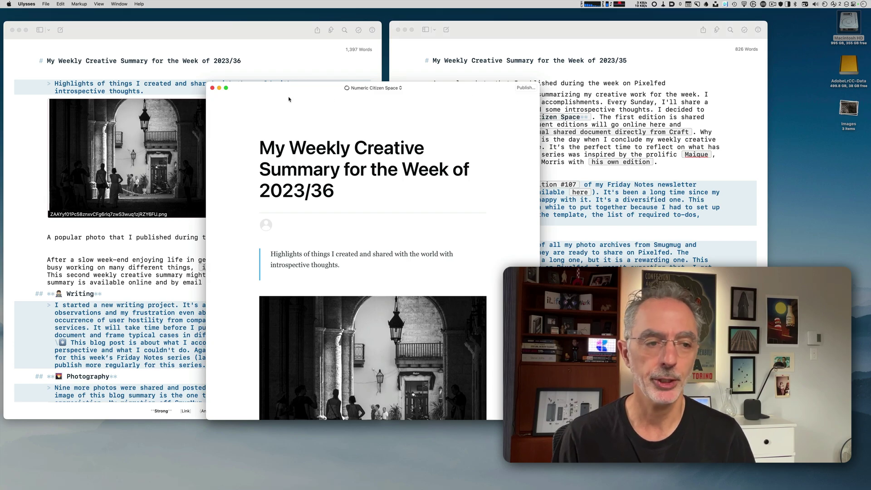
left_click(219, 88)
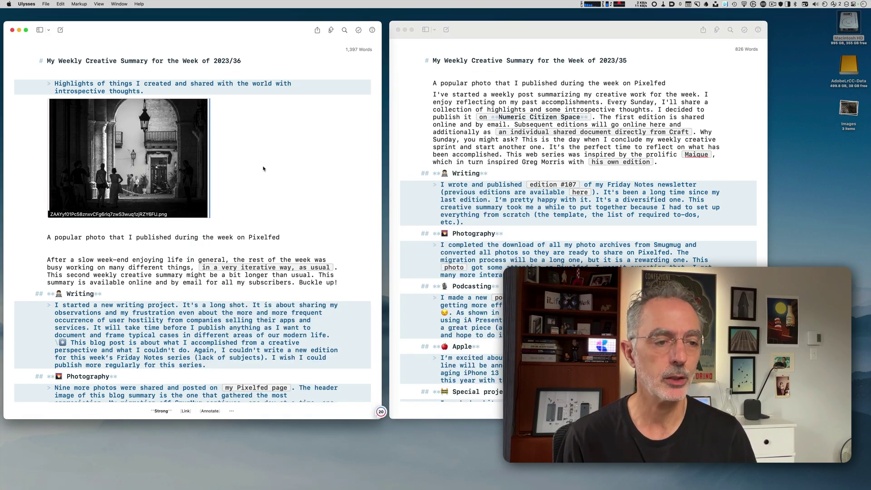
Delete the header photo and the empty line below it from the week 2023/36 sheet
key("BackSpace")
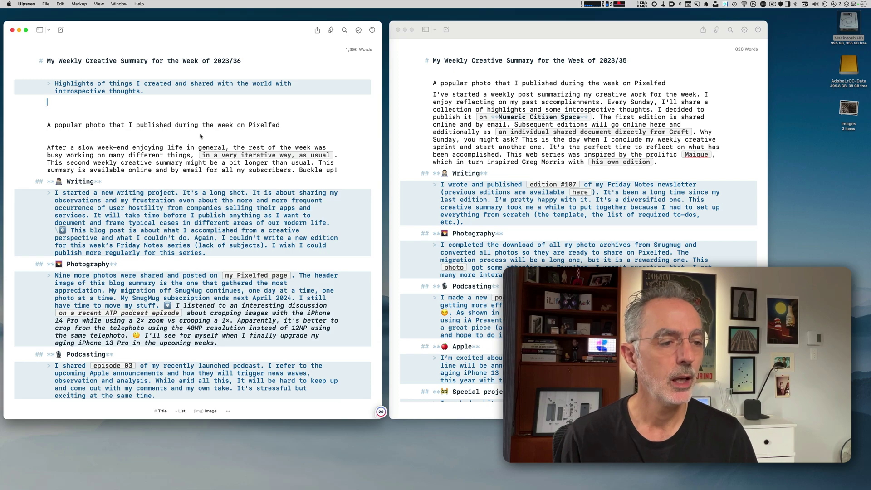
key("BackSpace")
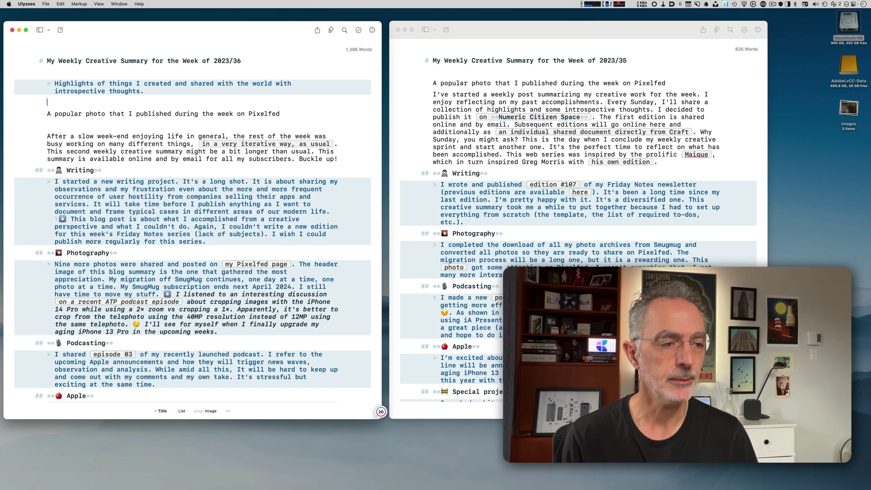
scroll(236, 65, "down", 1)
left_click(231, 59)
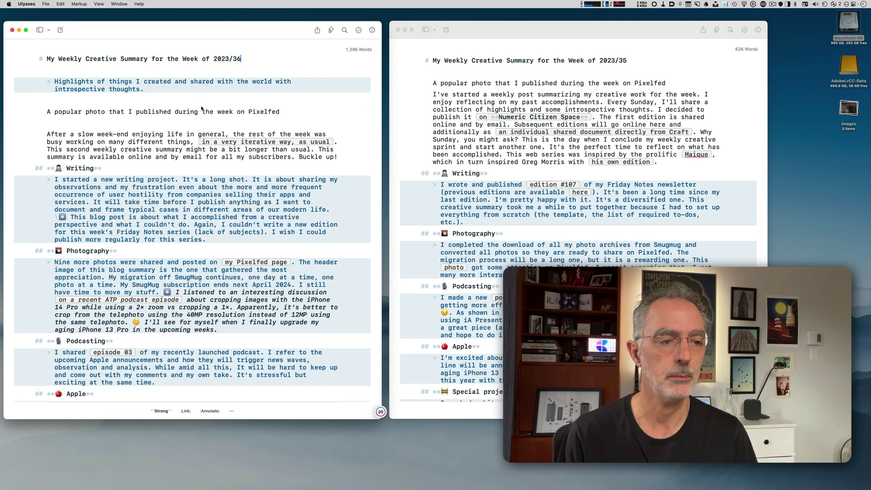
Open the Ghost publishing settings for the week 2023/36 summary and add the downloaded header photo from the desktop as the post image
left_click(331, 30)
left_click(523, 89)
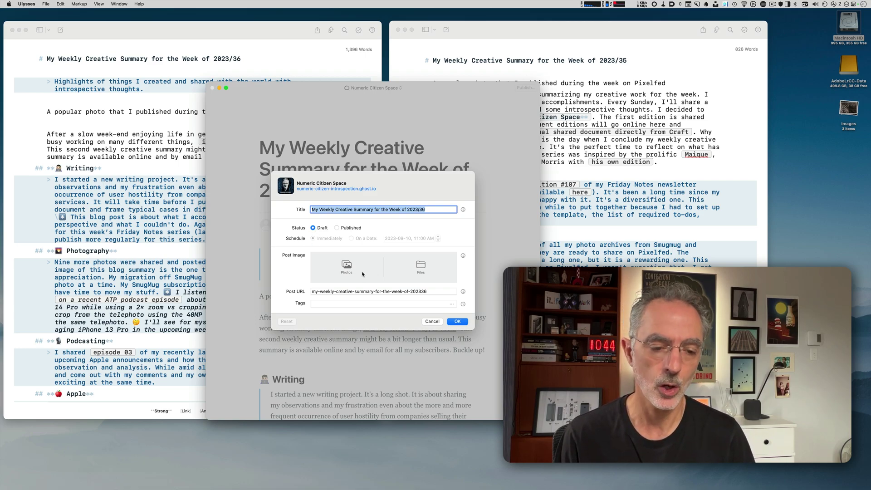
left_click(848, 108)
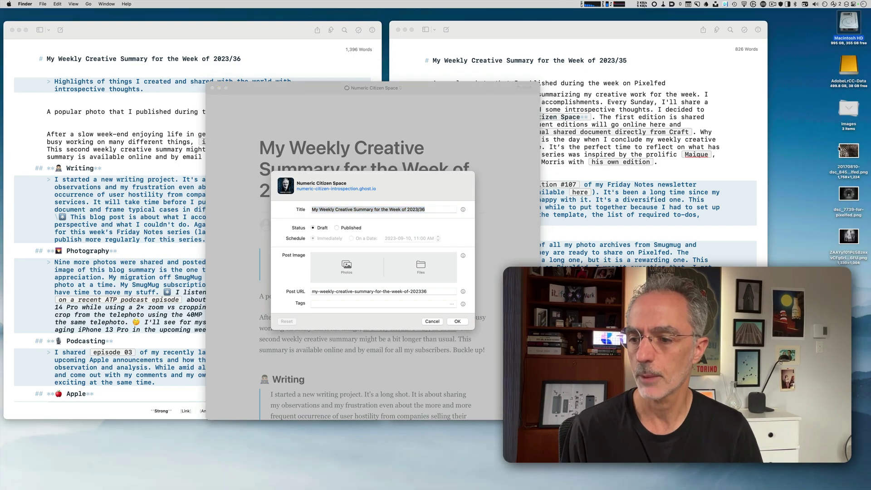
left_click_drag(854, 236, 327, 264)
Add the "Creative summary" tag to the post
scroll(380, 270, "down", 3)
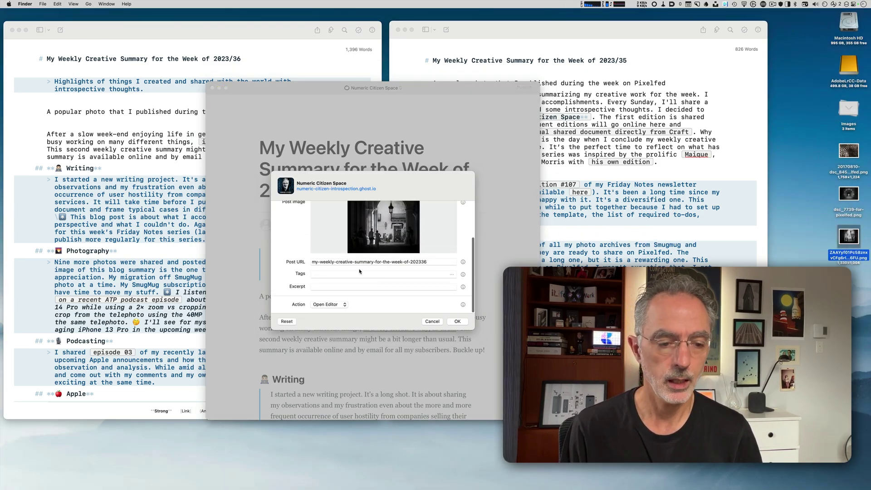
left_click(377, 274)
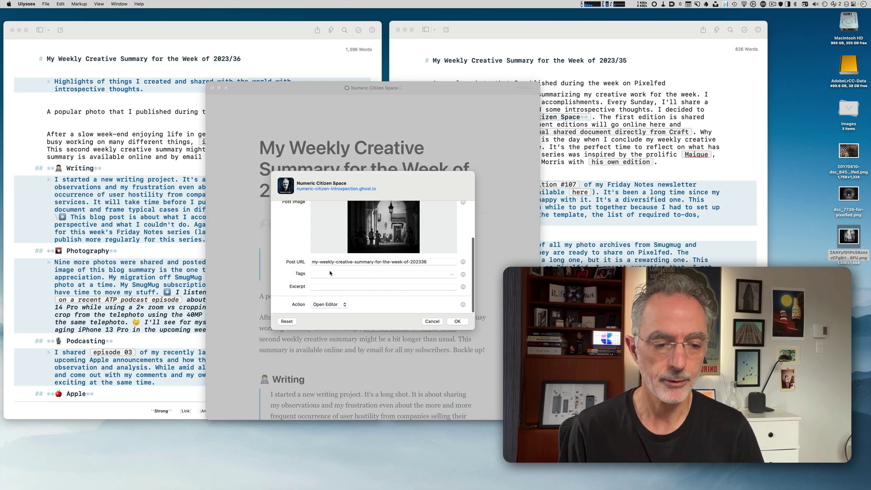
type("Cre")
key("Down")
key("Down")
key("Return")
Copy the sheet's "Highlights of things I created" sentence into the post's excerpt and send the post to Ghost as a draft
left_click(431, 287)
left_click(182, 195)
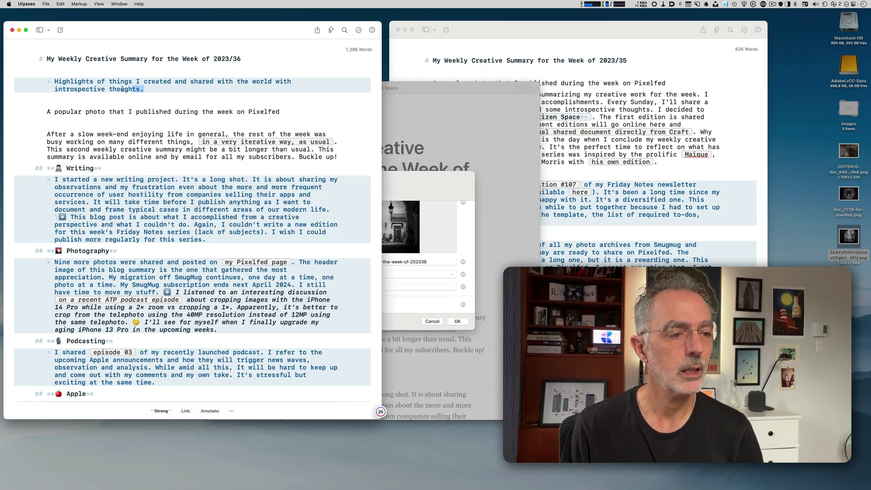
left_click_drag(128, 90, 60, 81)
key("super+c")
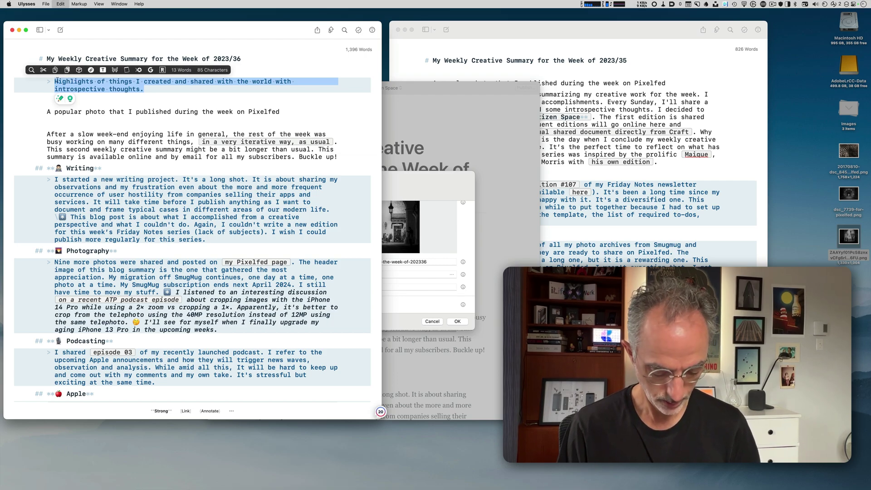
key("super+grave")
key("super+v")
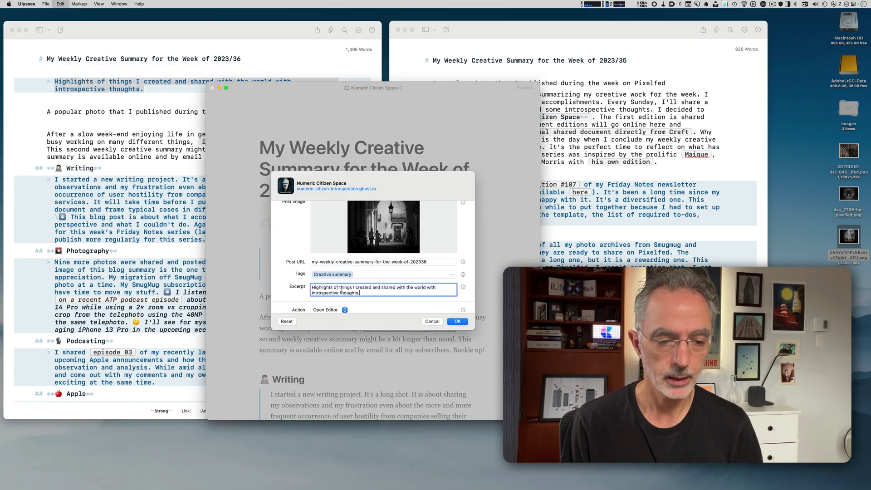
scroll(378, 298, "down", 1)
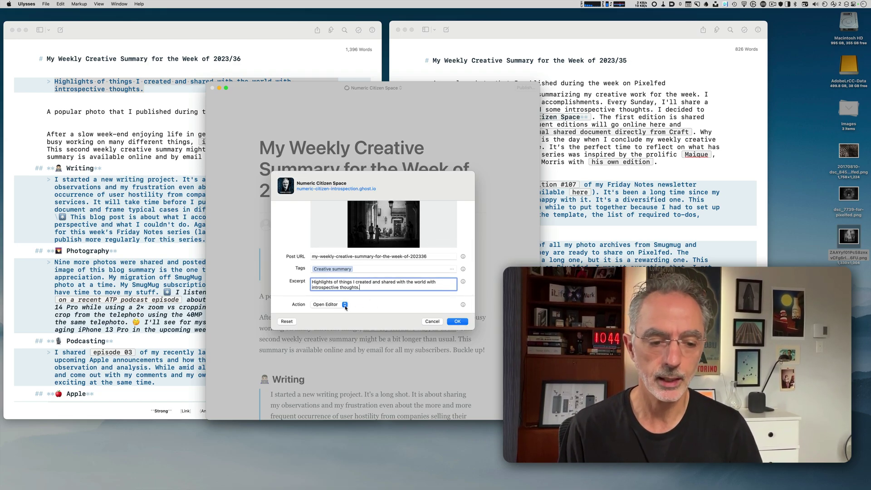
left_click(459, 322)
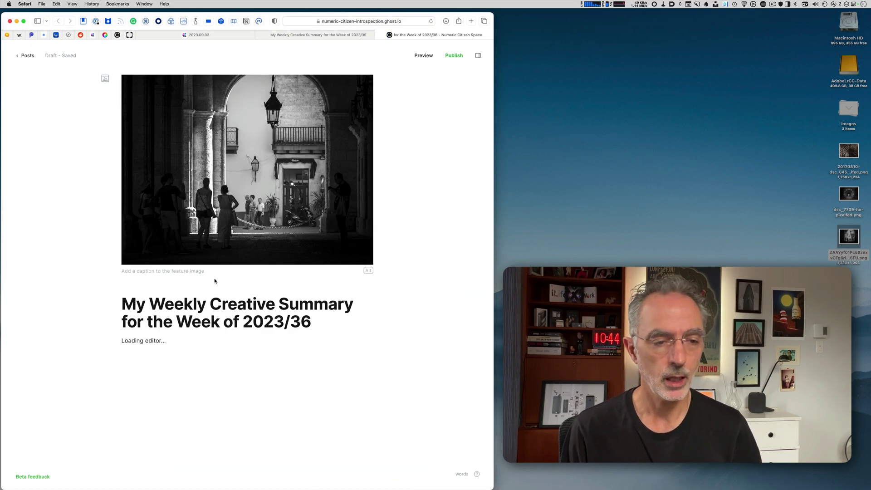
In Ulysses, copy the line "A popular photo that I published during the week on Pixelfed" and delete it from the sheet
left_click(186, 269)
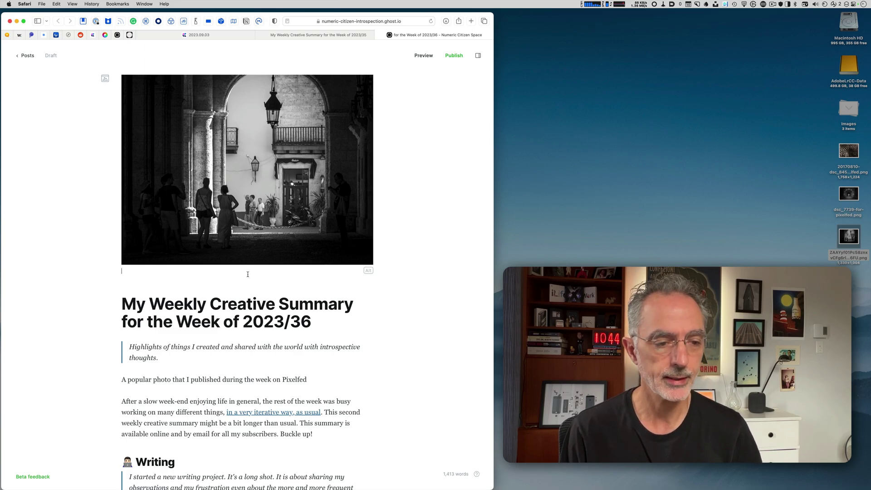
key("super+Tab")
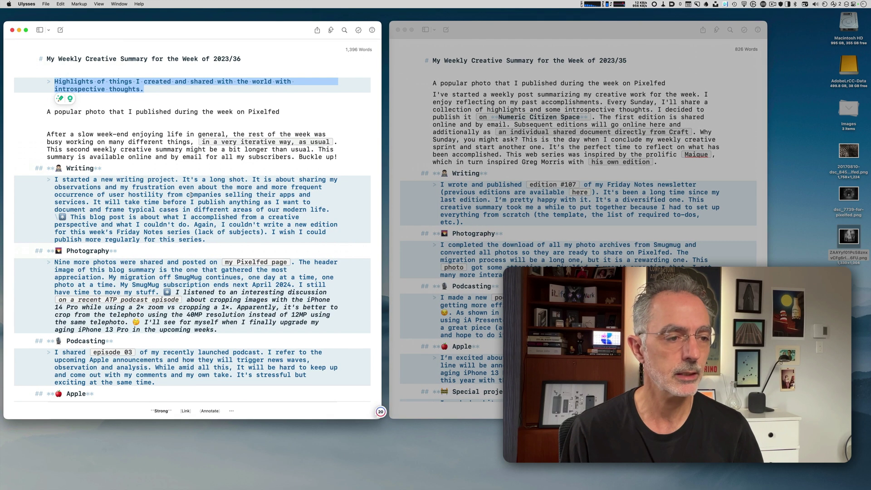
left_click(233, 114)
left_click_drag(293, 109, 106, 108)
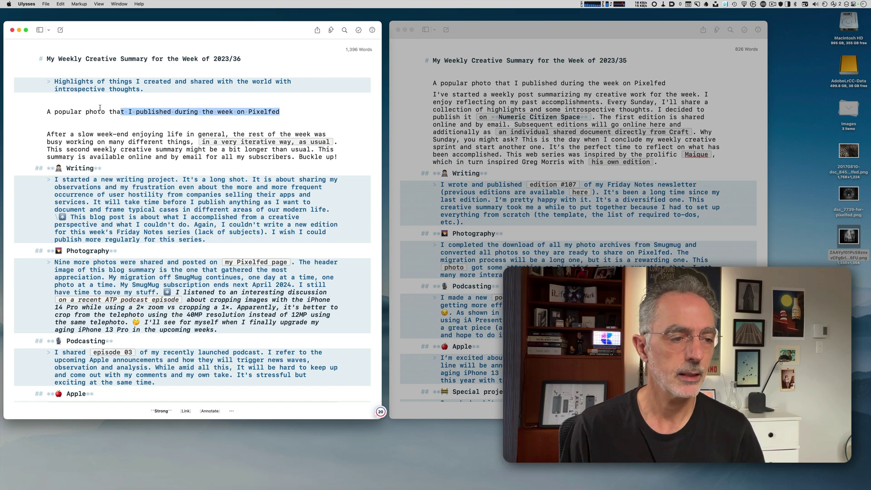
left_click_drag(48, 109, 45, 112)
key("super+c")
key("BackSpace")
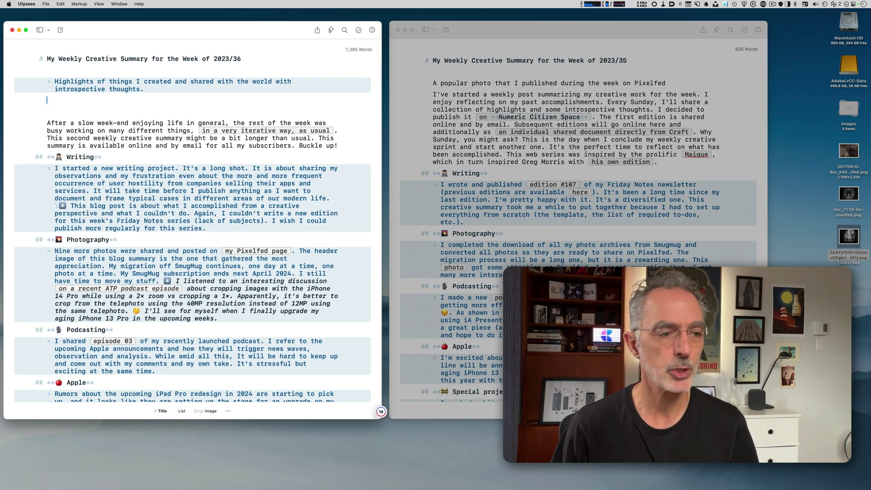
key("shift+Up")
key("shift+Up")
Switch to Safari and paste the copied Pixelfed line as the caption of the Ghost draft's feature image
key("super+Tab")
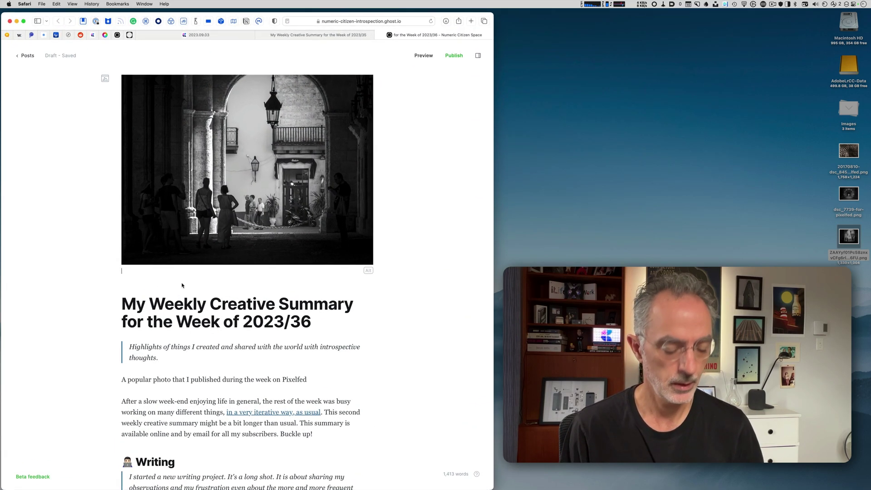
key("super+v")
scroll(250, 307, "up", 3)
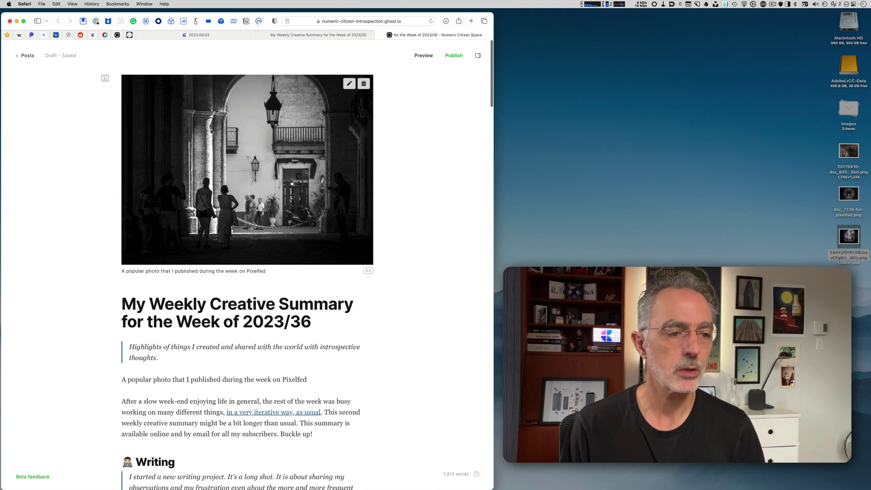
scroll(220, 167, "down", 3)
scroll(253, 178, "up", 3)
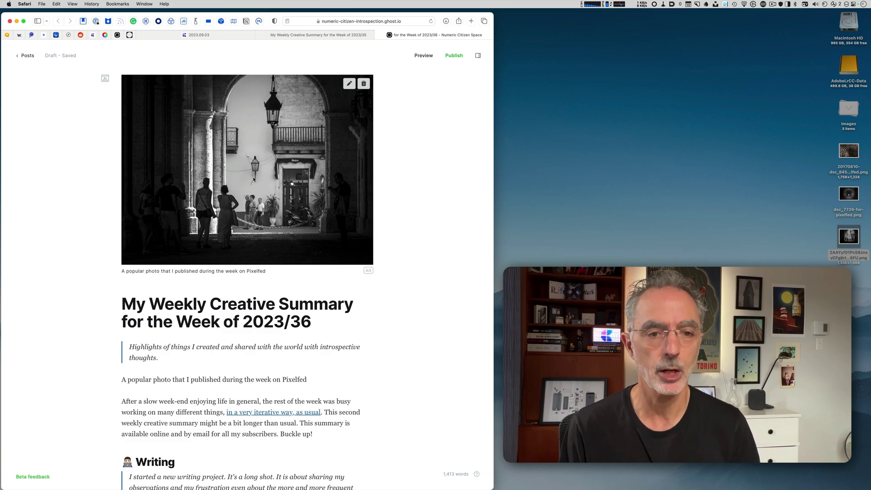
Examine the title, excerpt and feature image in the Ghost web preview of the draft, and return to the editor
left_click(424, 56)
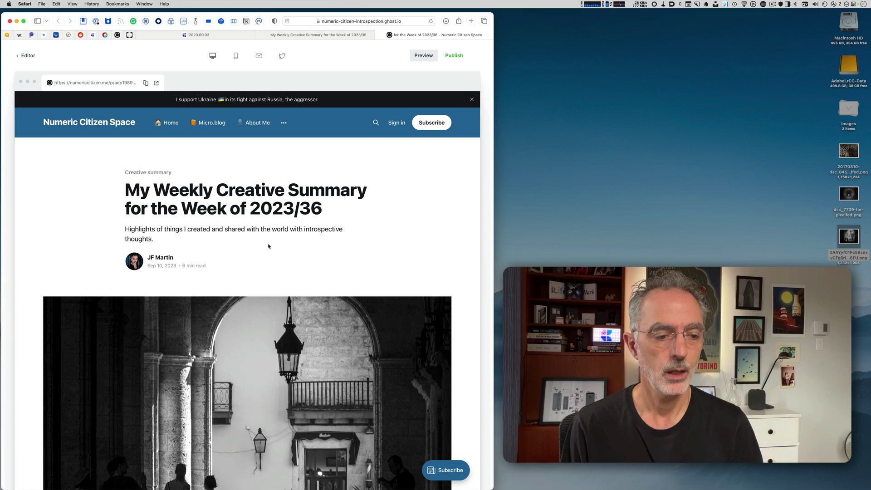
scroll(268, 244, "down", 3)
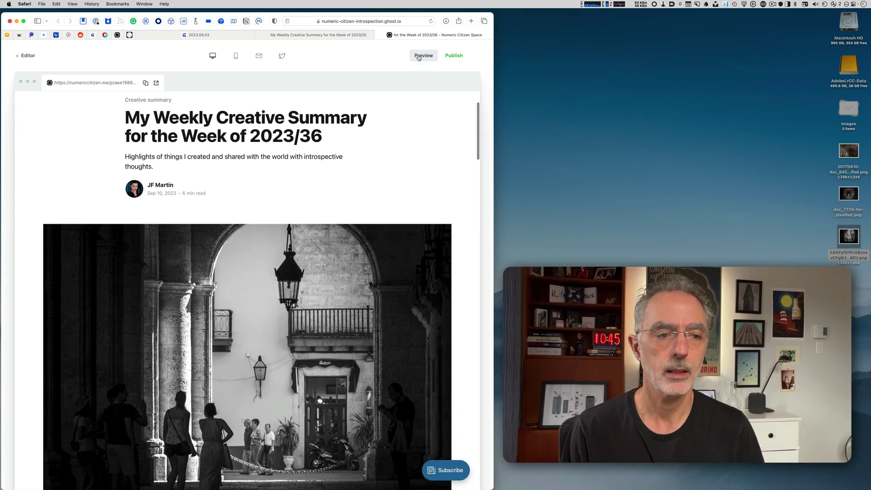
left_click(25, 55)
In the post's Apple section, replace the three empty checkbox symbols between the items with the ✳️ emoji
scroll(186, 183, "down", 15)
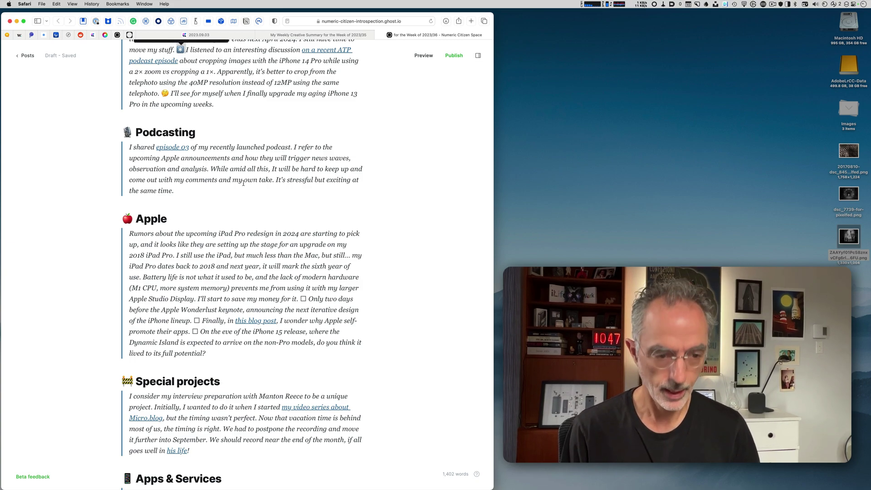
double_click(303, 299)
type("✳️")
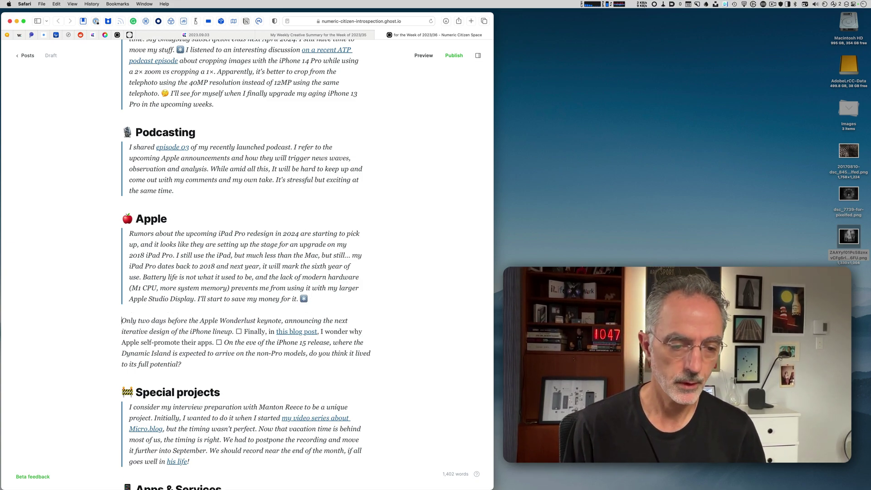
key("BackSpace")
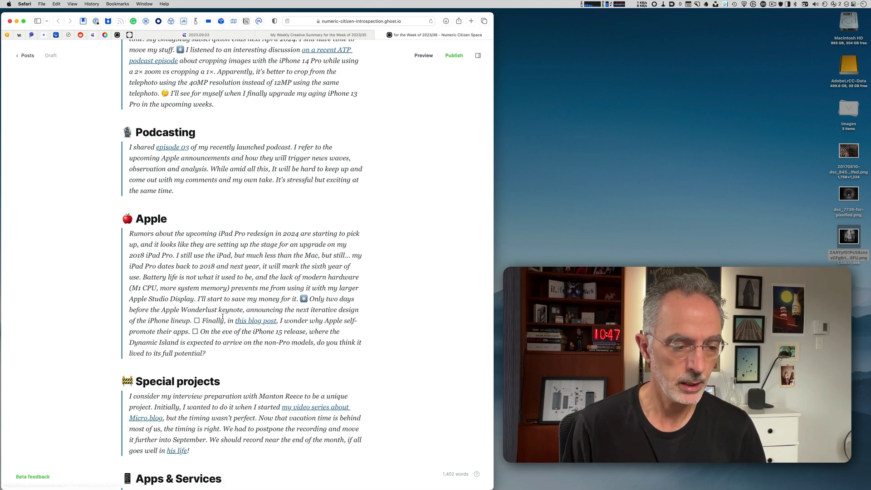
double_click(196, 321)
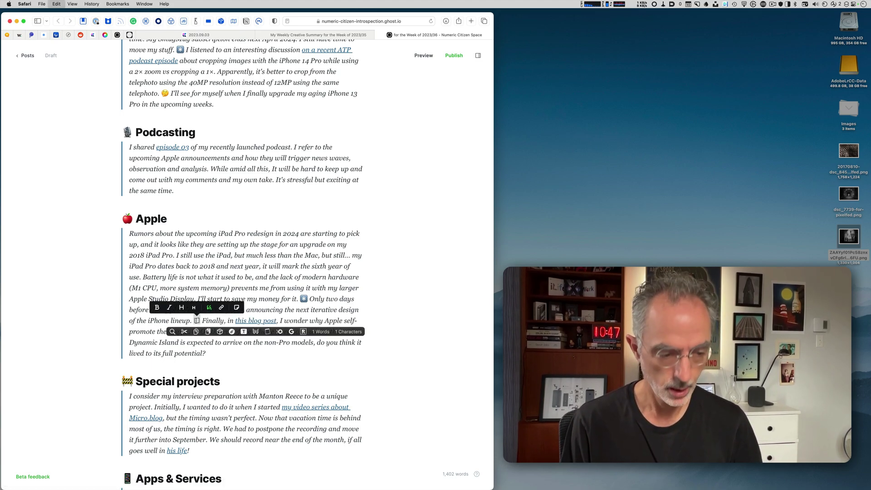
type("✳️")
double_click(196, 332)
type("✳️")
Replace the code block under Miscellaneous with its "File over app" text, formatted as a centred quote
scroll(271, 343, "down", 5)
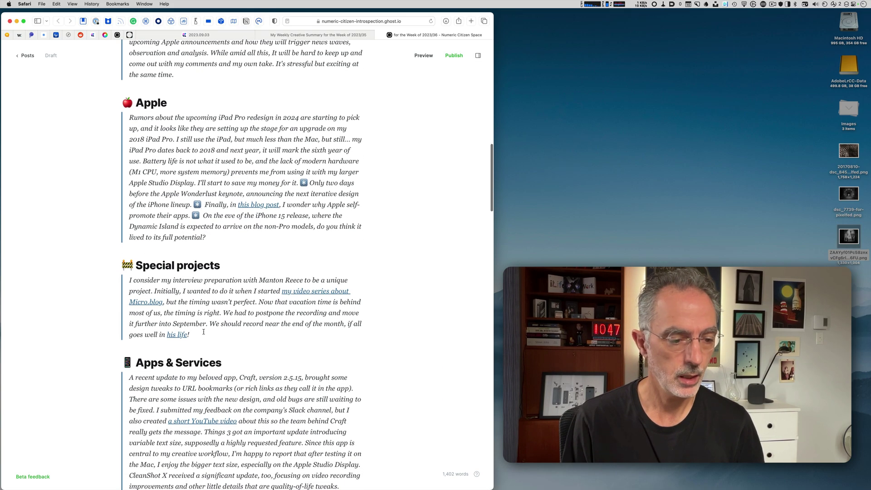
scroll(271, 342, "down", 7)
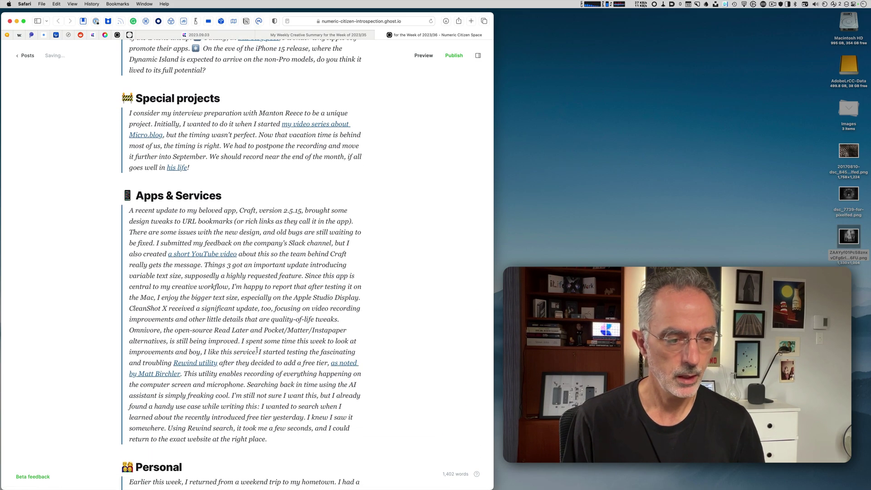
scroll(257, 351, "down", 20)
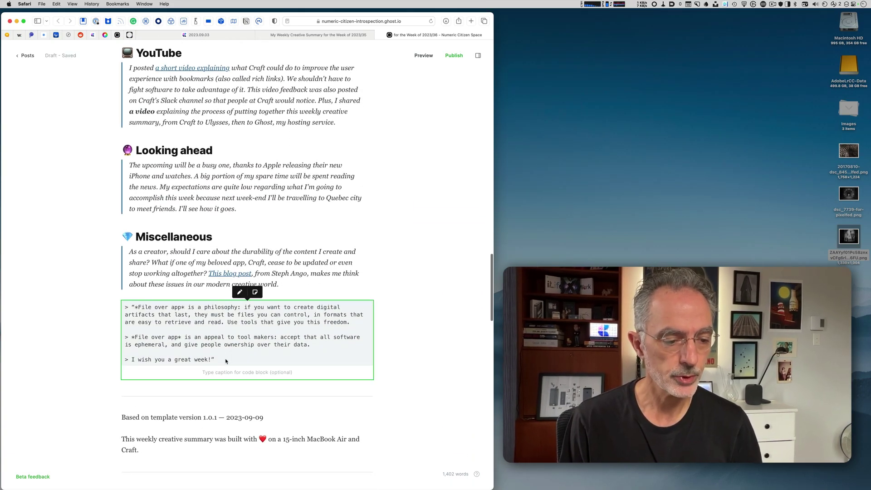
left_click(227, 344)
left_click_drag(220, 357, 133, 307)
left_click(239, 343)
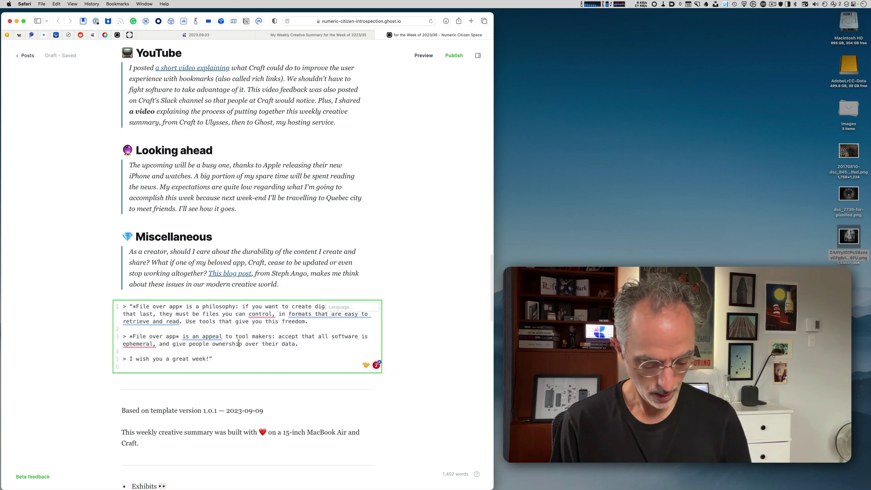
key("super+a")
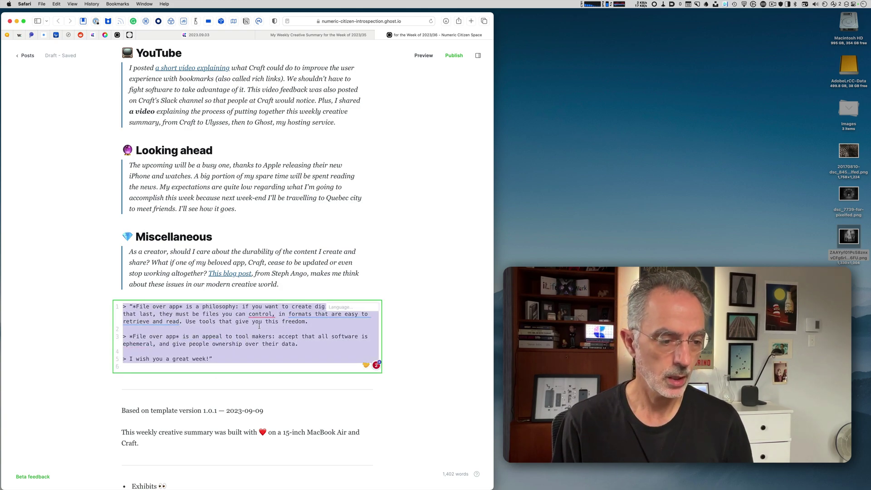
key("super+x")
key("BackSpace")
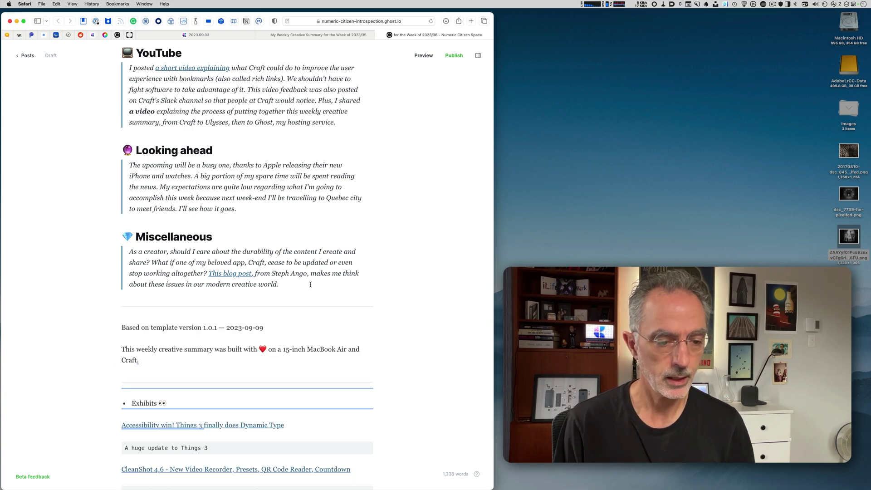
key("super+v")
triple_click(276, 320)
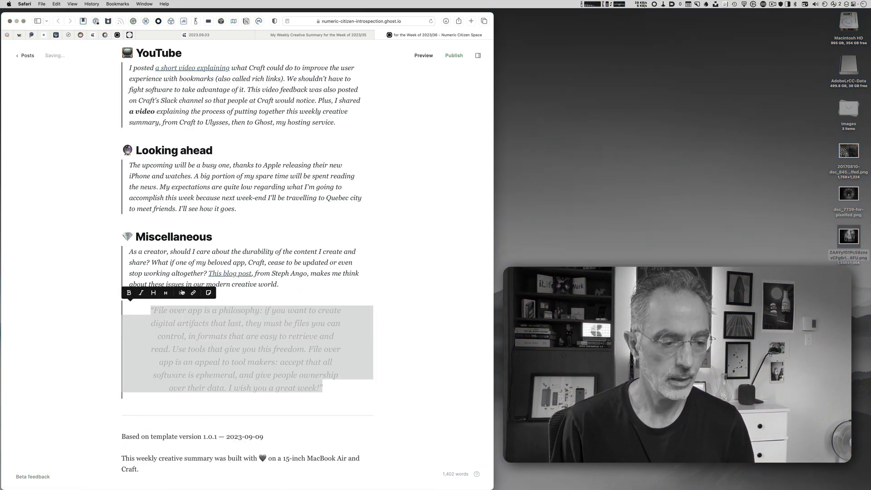
key("ctrl+q")
Move the "Based on template version 1.0.1" and "This weekly creative summary was built with" lines into one callout and remove the leftover blank paragraphs
scroll(298, 321, "down", 4)
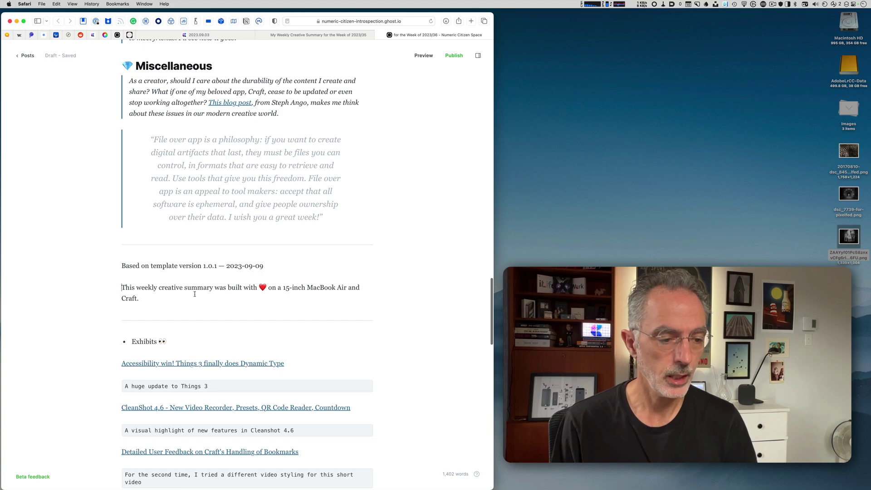
left_click_drag(158, 293, 332, 246)
key("Return")
type("/callout")
key("Return")
key("Delete")
key("Delete")
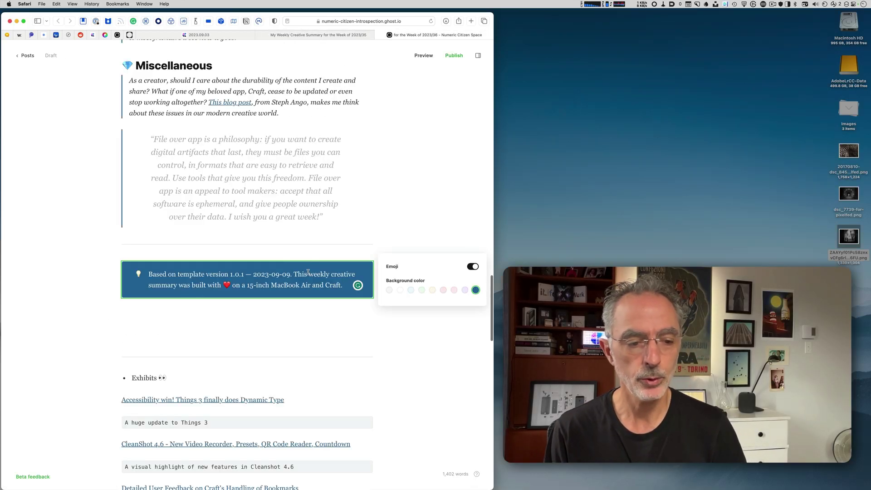
left_click(256, 322)
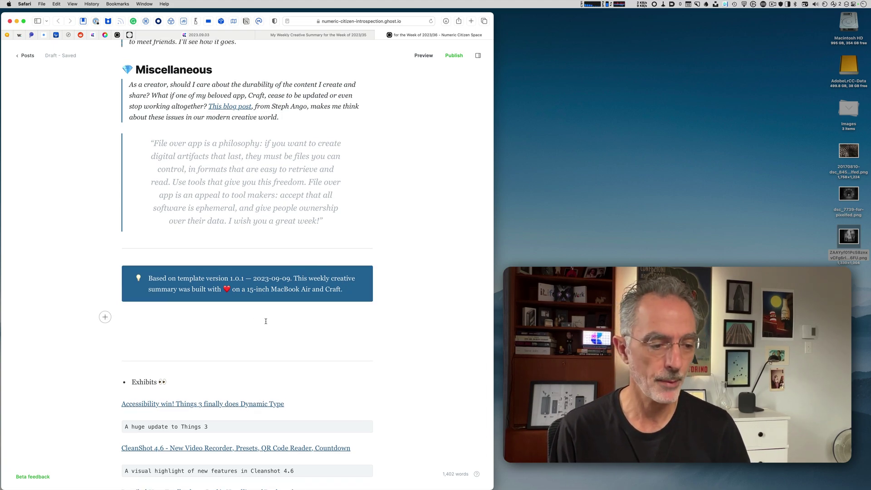
key("BackSpace")
key("BackSpace")
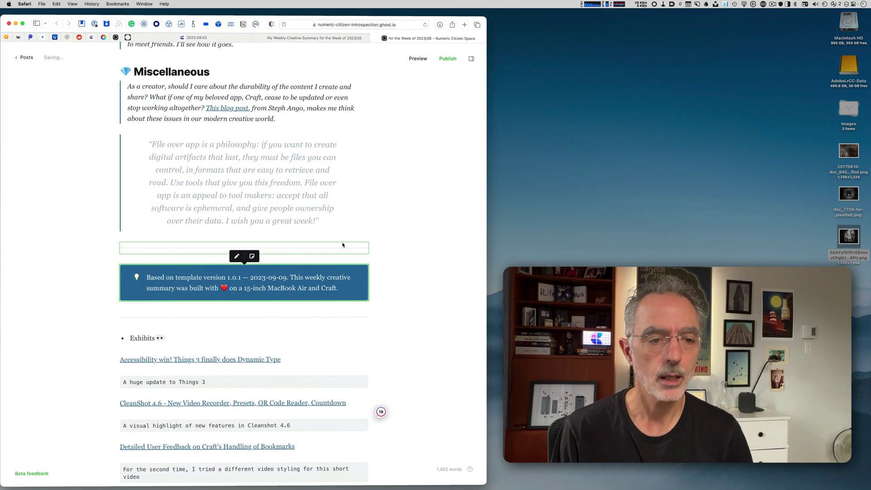
Check the layout of the week 2023/35 post, and turn the draft's "Exhibits 👀" bullet into a heading
left_click(336, 33)
scroll(318, 136, "down", 2)
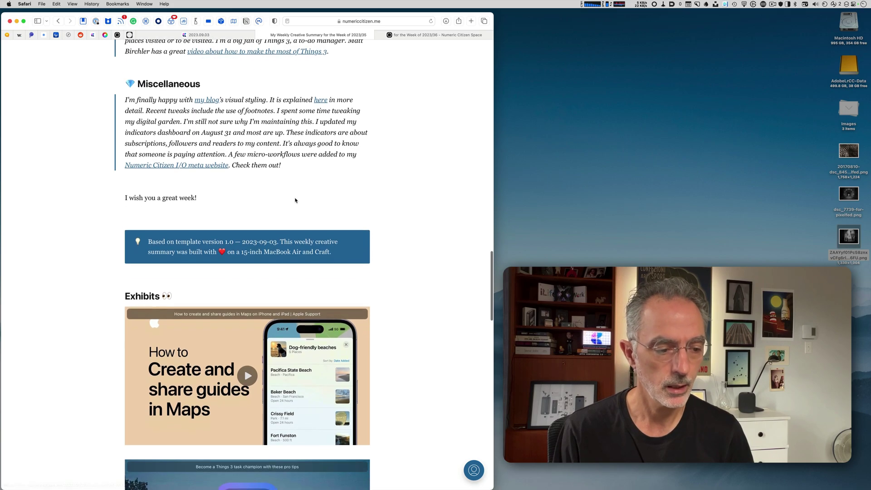
left_click(429, 35)
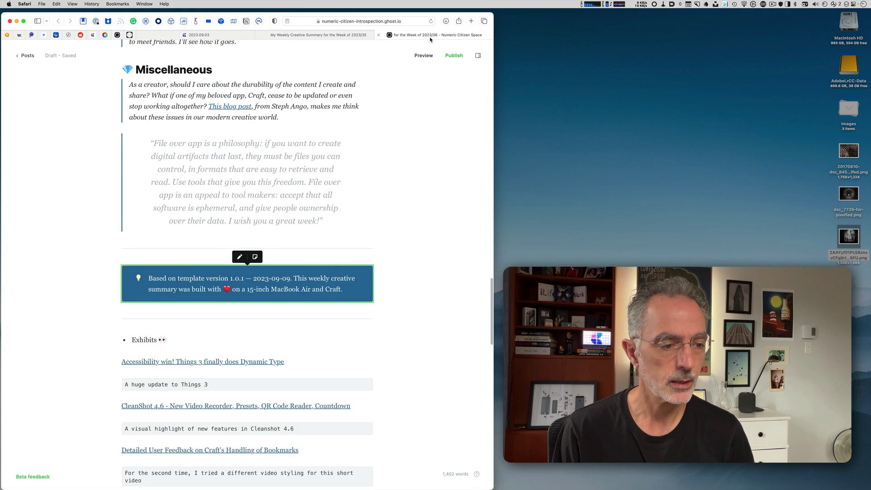
left_click(105, 269)
key("super+z")
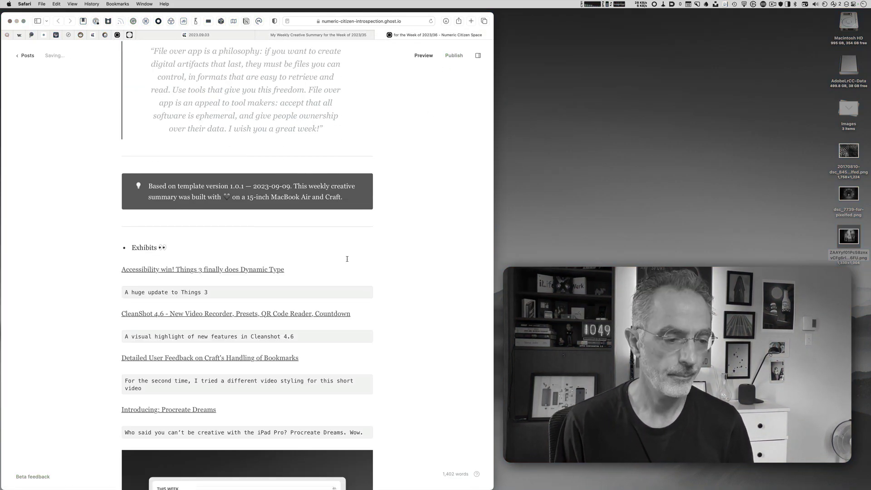
key("ctrl+shift+Tab")
key("ctrl+Tab")
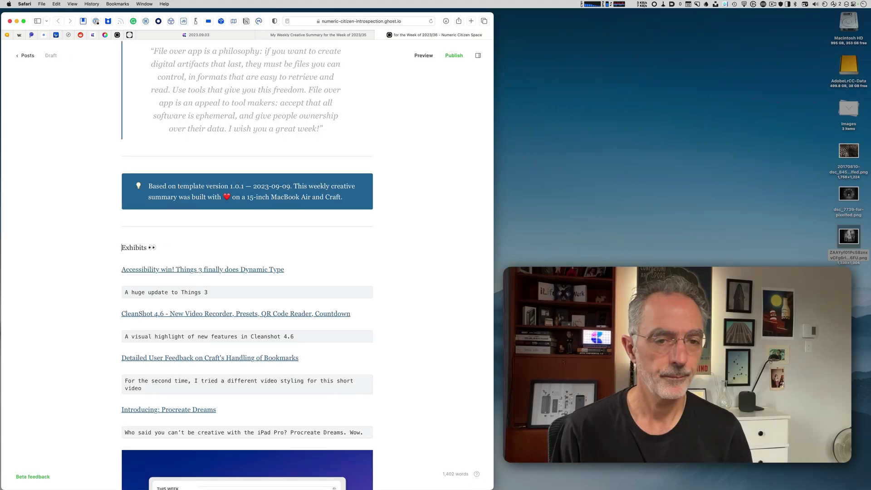
double_click(137, 247)
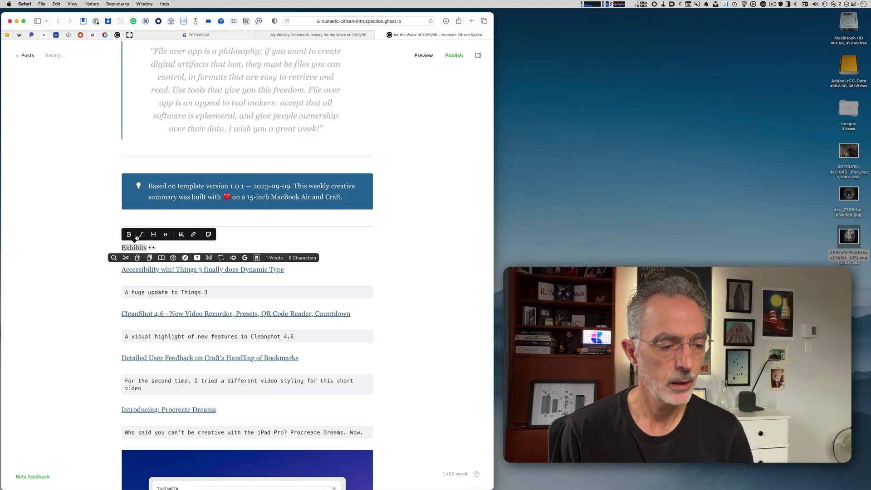
left_click(157, 234)
left_click(214, 254)
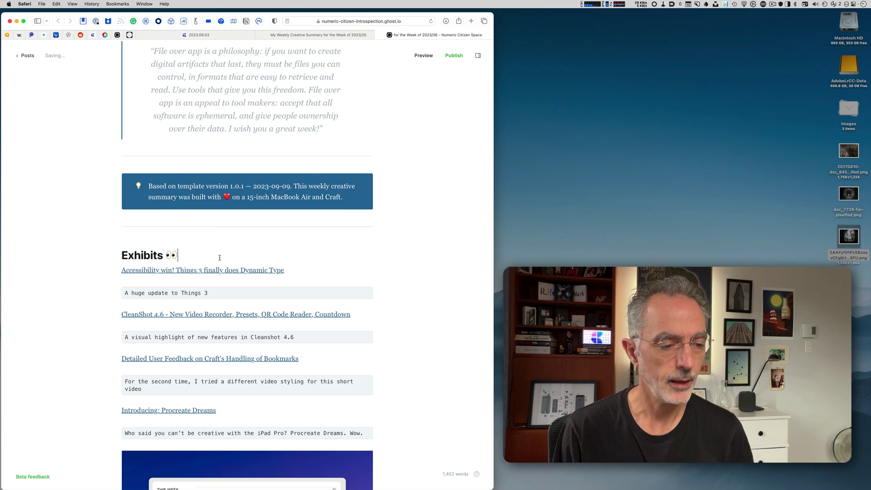
scroll(225, 270, "down", 4)
left_click(296, 193)
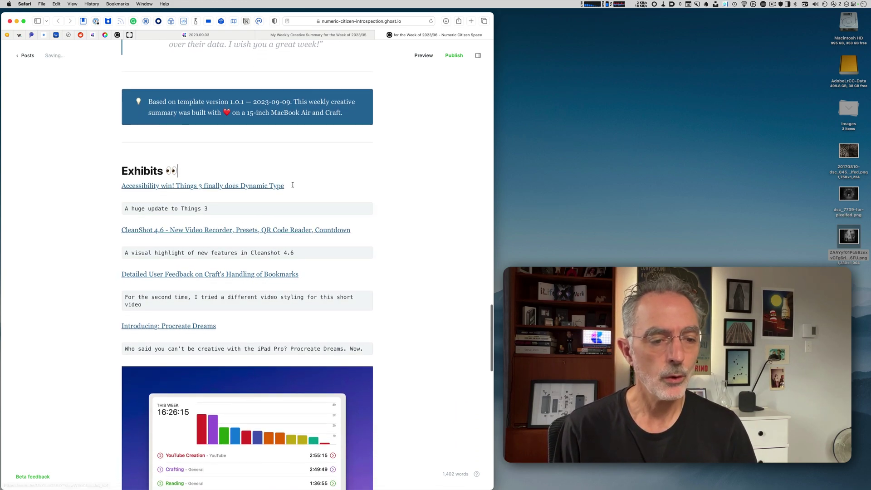
mouse_move(191, 184)
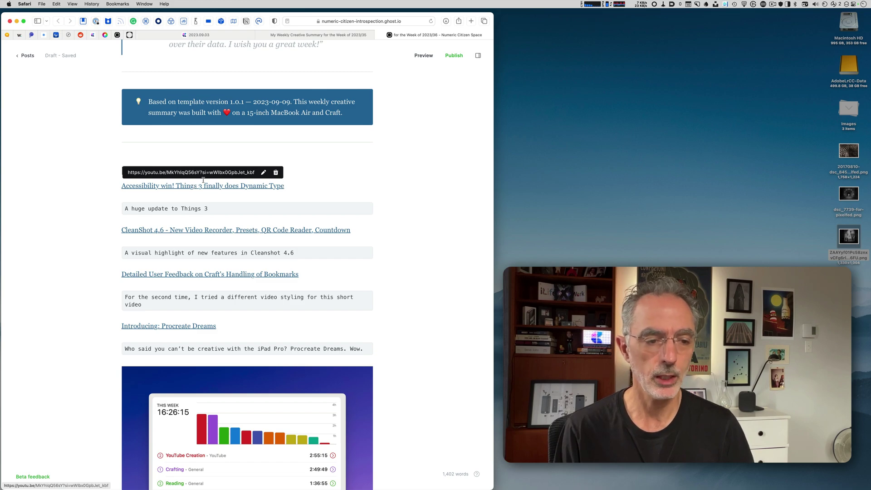
left_click(232, 173)
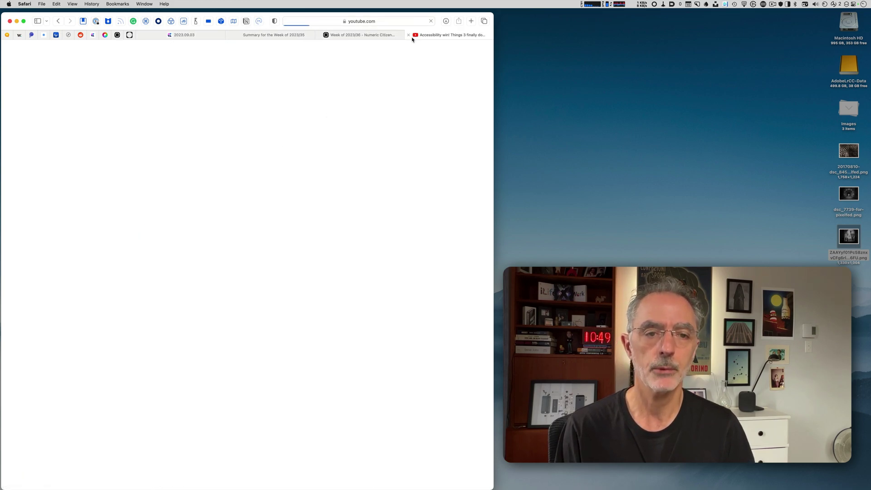
key("super+w")
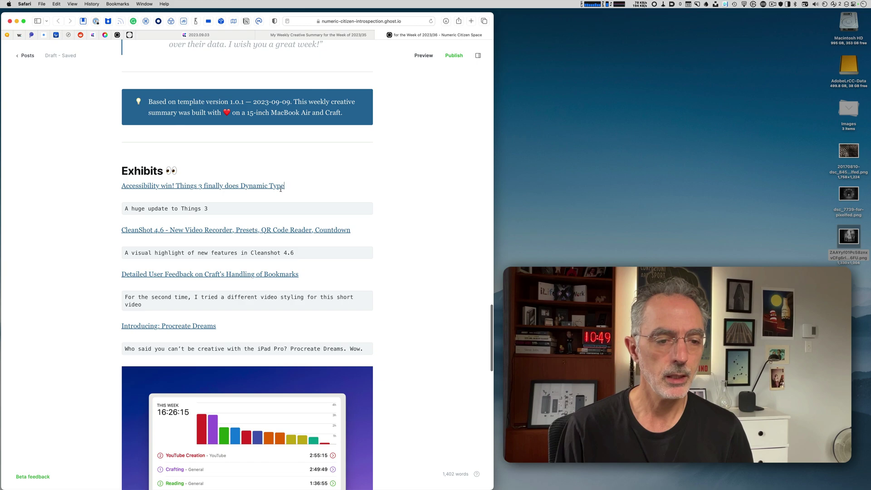
Embed the YouTube video from the "Accessibility win! Things 3 finally does Dynamic Type" link under Exhibits and delete the text link
mouse_move(257, 190)
left_click(263, 175)
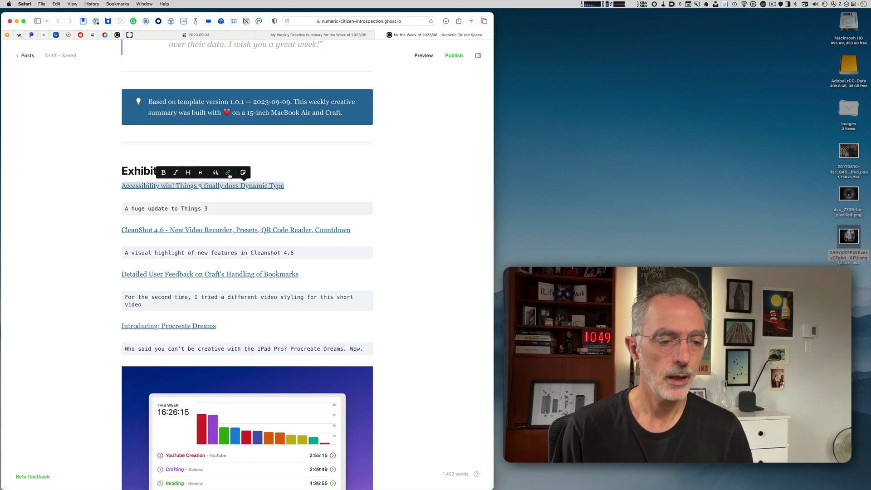
left_click(228, 173)
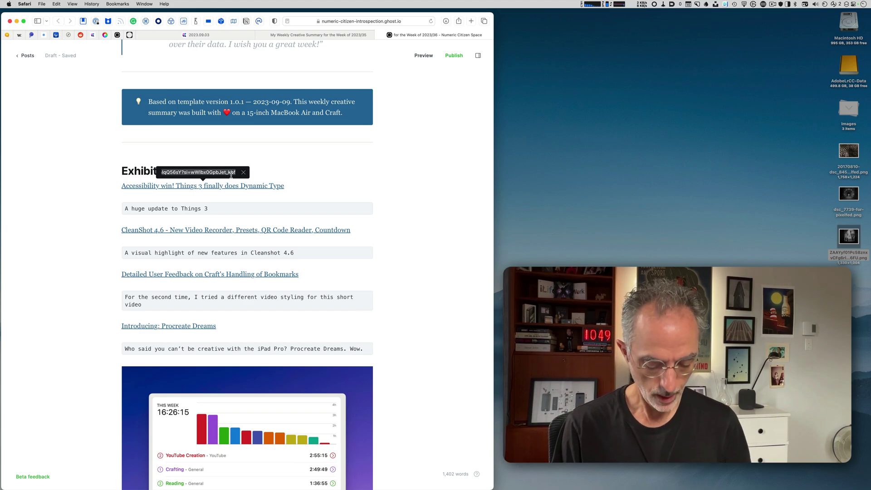
key("Escape")
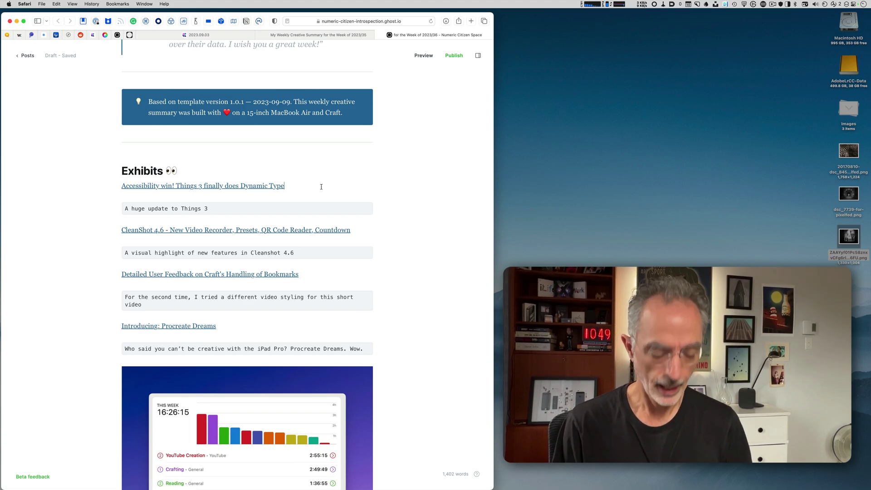
key("Return")
key("super+v")
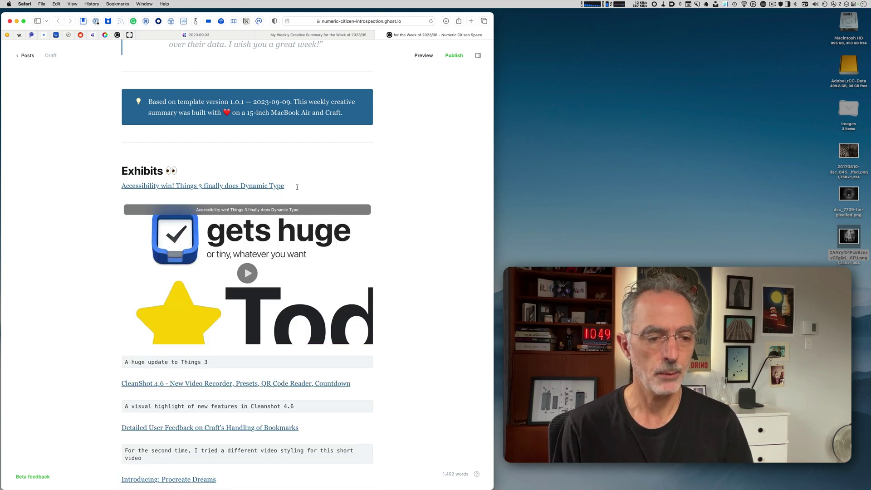
left_click_drag(297, 185, 122, 186)
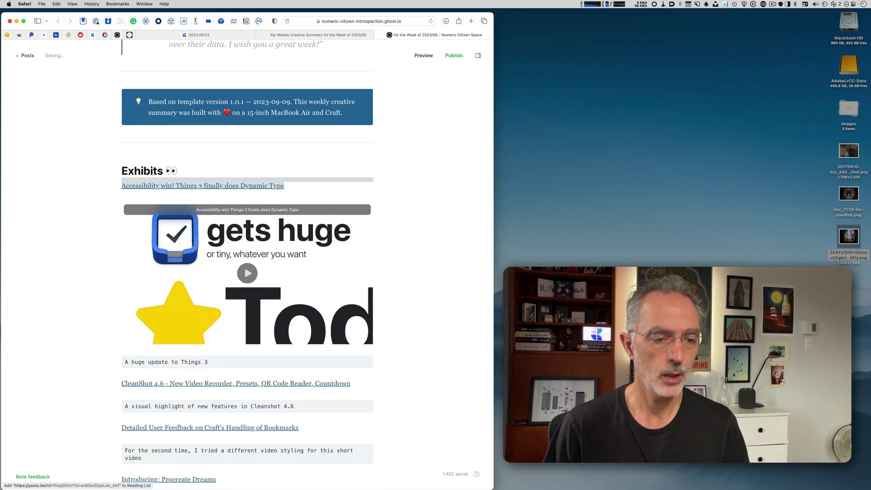
key("BackSpace")
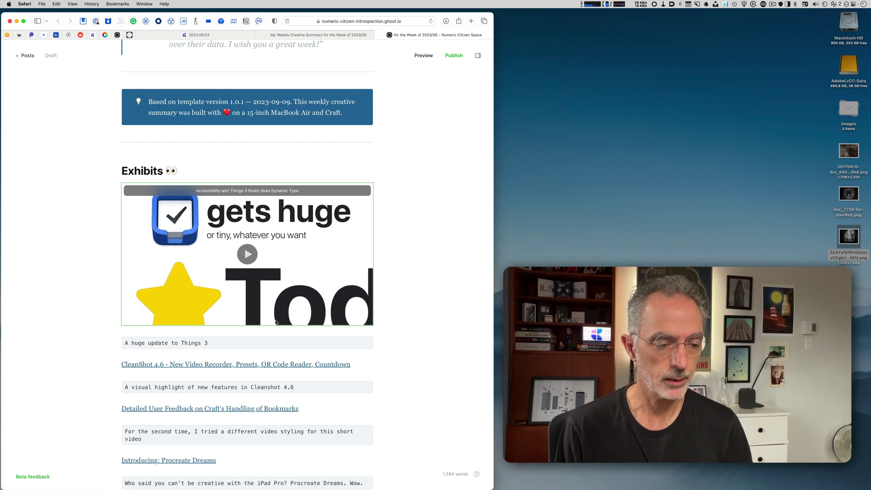
Move the text "A huge update to Things 3" from its code block into the video embed's caption, removing the code block
left_click(221, 347)
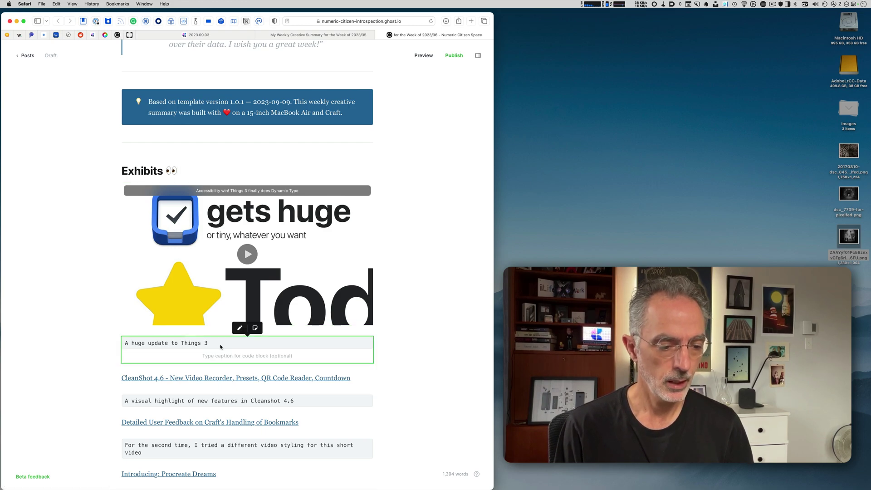
left_click(238, 329)
key("super+a")
key("super+c")
key("BackSpace")
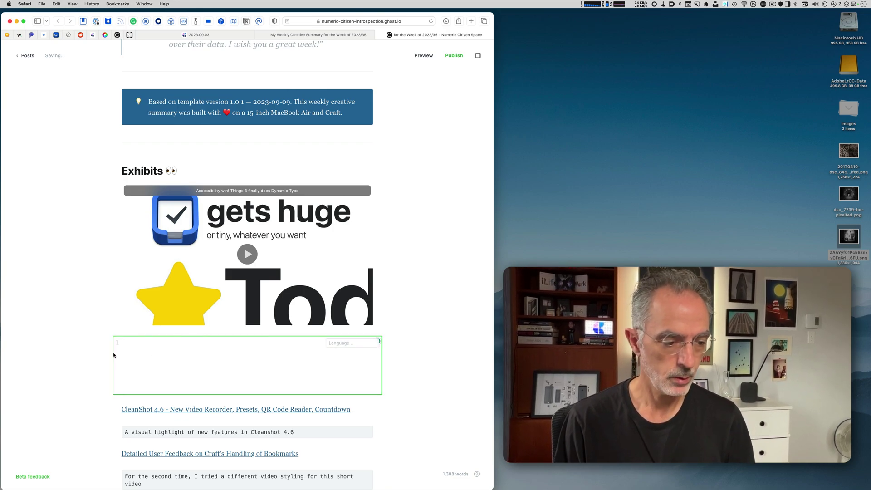
key("BackSpace")
left_click(323, 306)
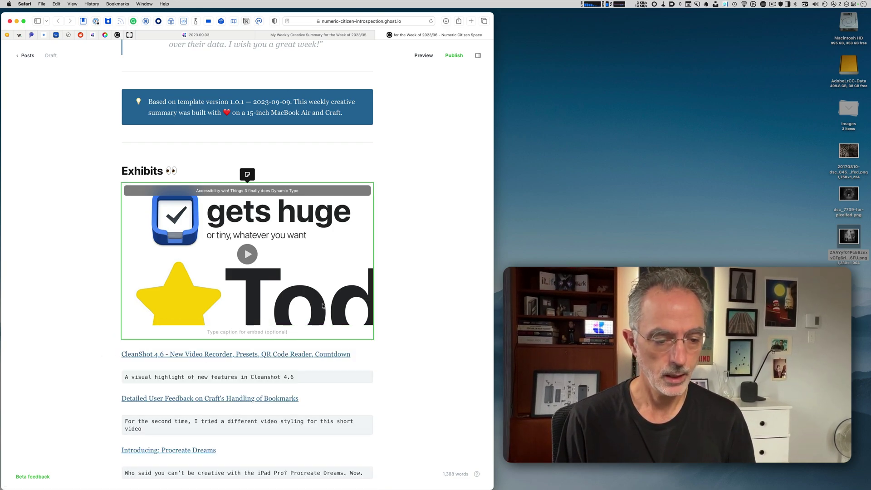
key("super+v")
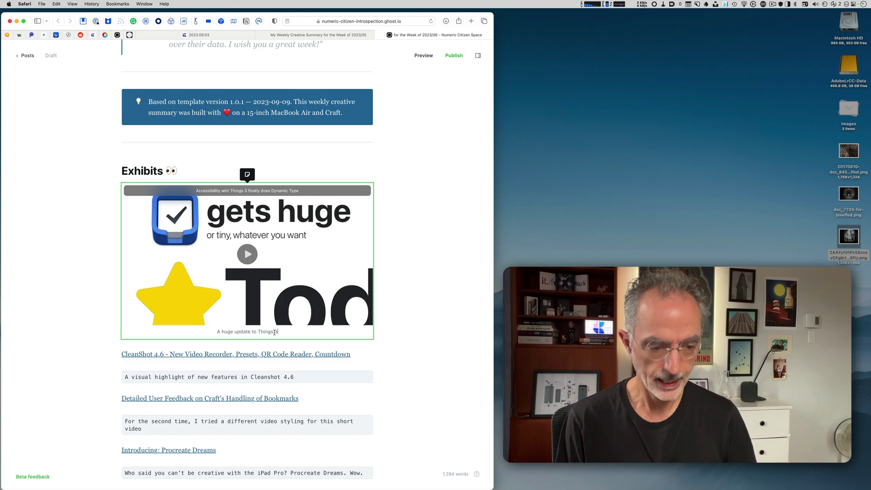
Embed the CleanShot 4.6 video in place of its link, and move "A visual highlight of new features in Cleanshot 4.6" from the code block to its caption
scroll(337, 289, "down", 3)
triple_click(318, 279)
key("super+v")
scroll(315, 258, "down", 4)
triple_click(312, 316)
key("super+x")
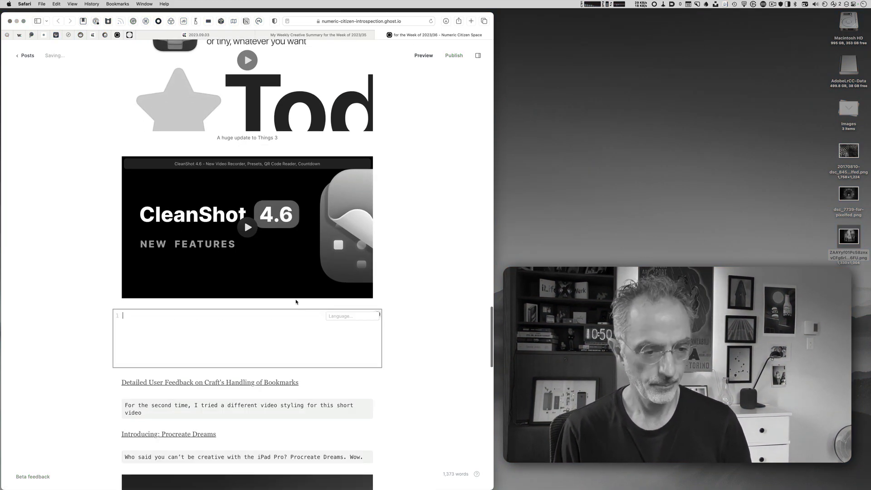
key("BackSpace")
key("super+v")
Embed the video about Craft's handling of bookmarks in place of its link, and move its code block text into the video caption
triple_click(311, 327)
key("super+v")
scroll(311, 329, "down", 4)
triple_click(318, 384)
key("super+x")
left_click(318, 366)
key("super+v")
scroll(236, 300, "down", 3)
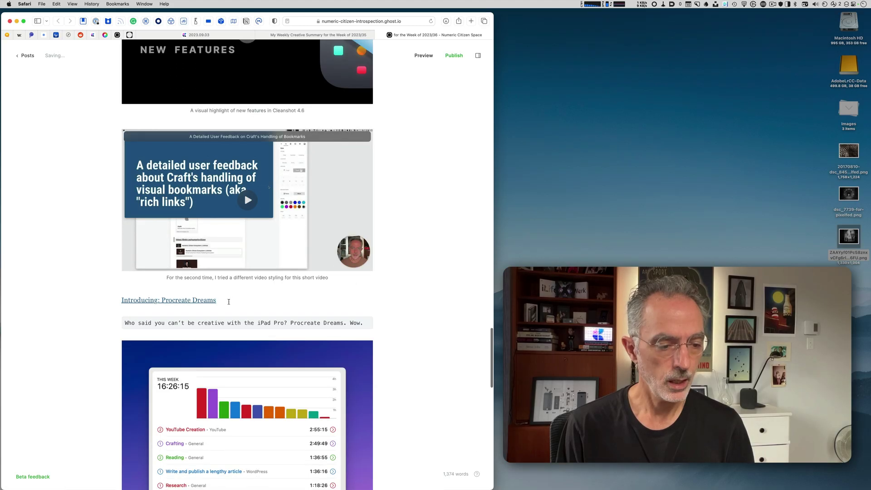
Embed the "Introducing: Procreate Dreams" video in place of its link, and move the text about iPad Pro creativity from the code block into its caption
key("shift+alt+Left")
left_click(223, 288)
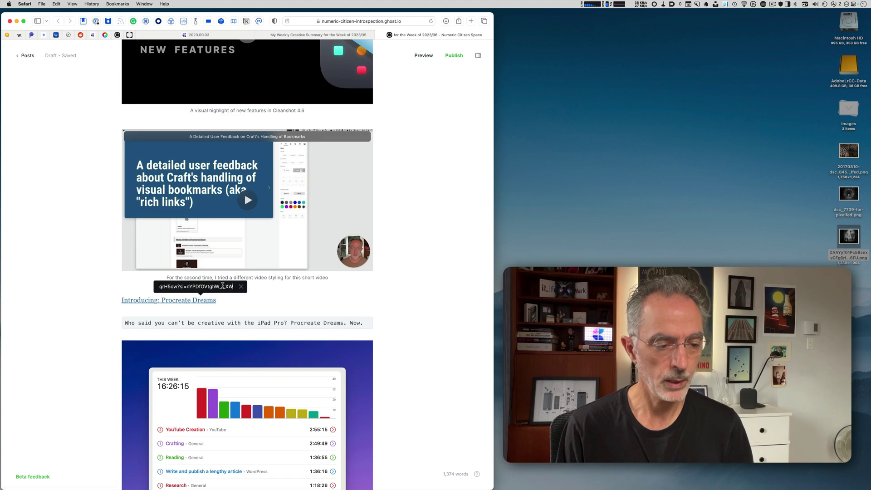
key("super+a")
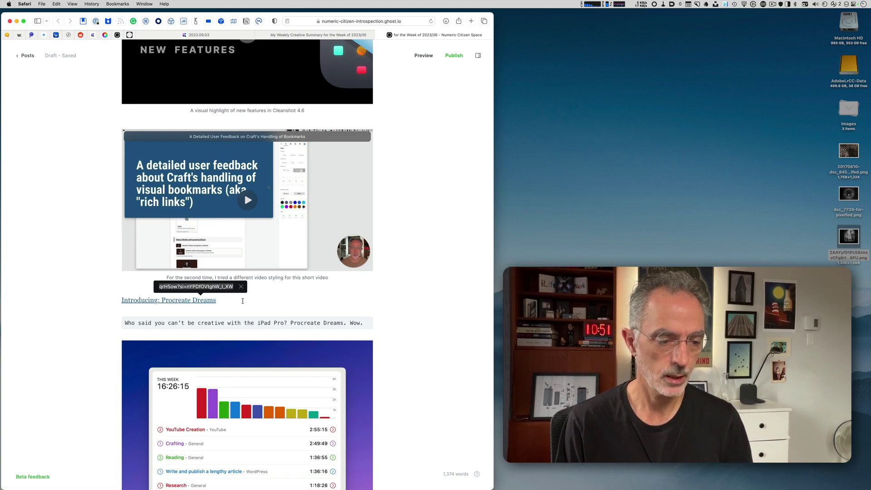
left_click(259, 290)
key("Return")
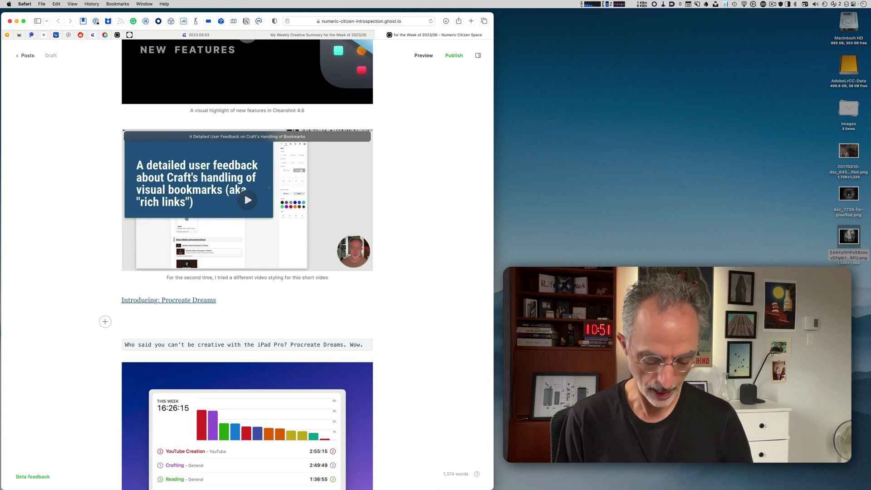
key("super+v")
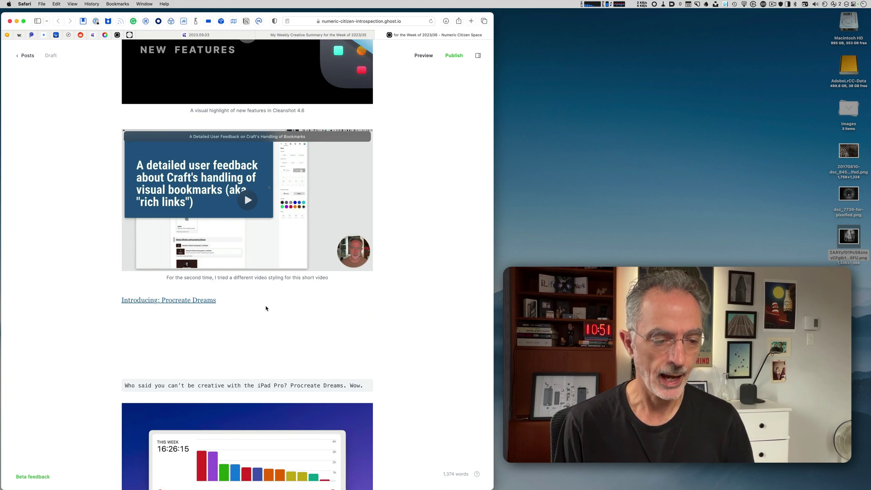
key("BackSpace")
left_click(154, 329)
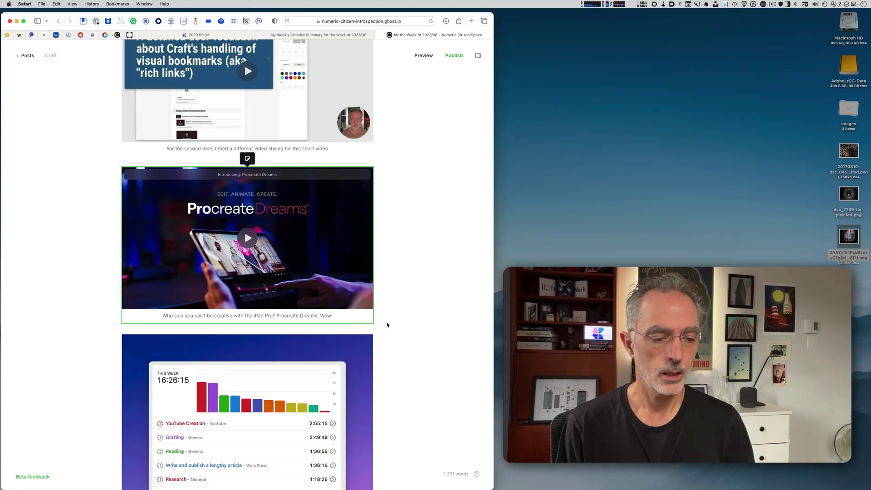
Examine the time tracking and Logbook screenshots at the end of the draft
scroll(387, 324, "down", 5)
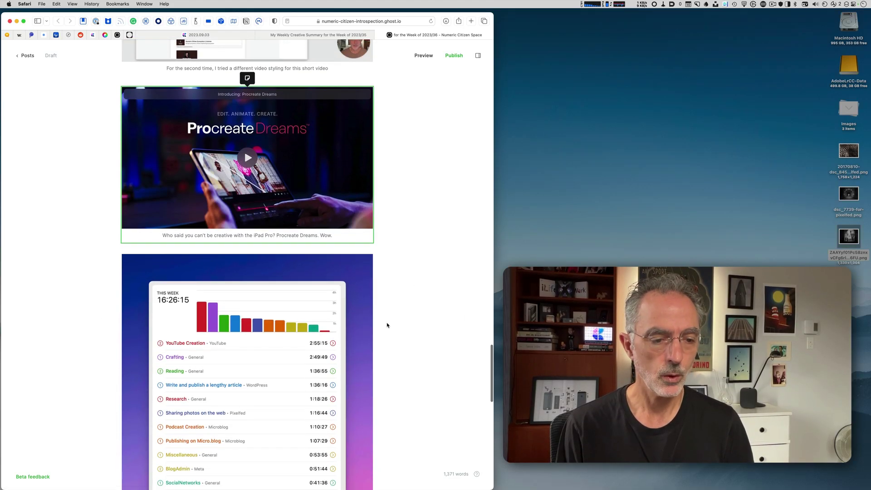
scroll(387, 325, "down", 15)
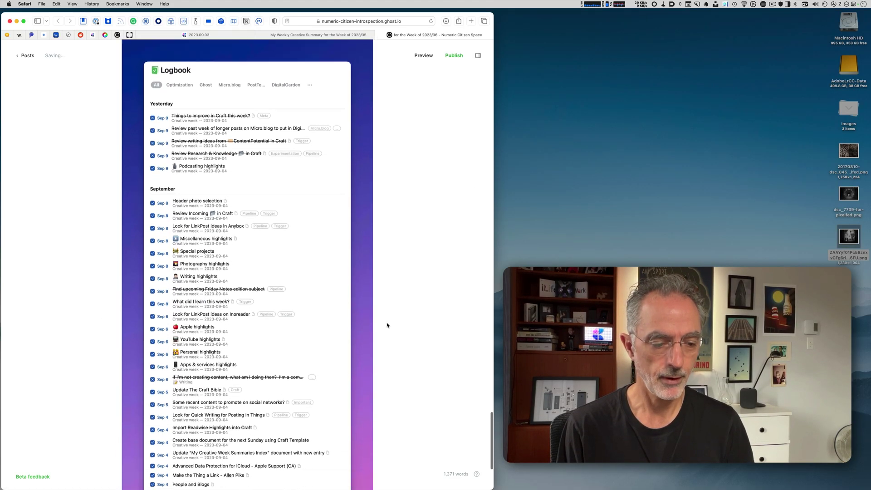
scroll(318, 310, "up", 5)
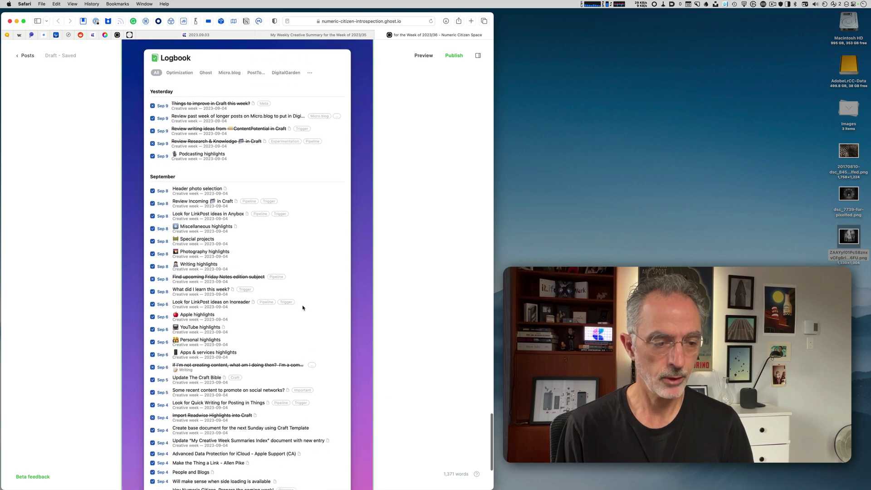
scroll(303, 308, "down", 3)
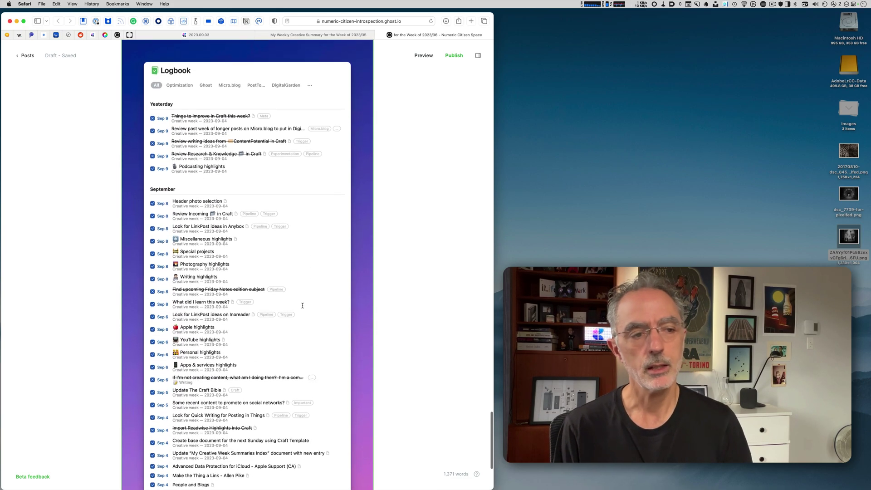
scroll(314, 291, "up", 1)
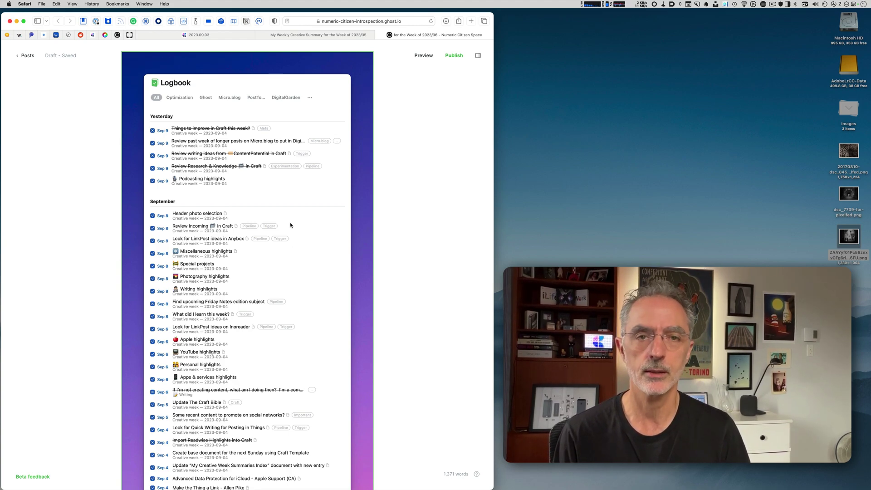
scroll(293, 249, "down", 3)
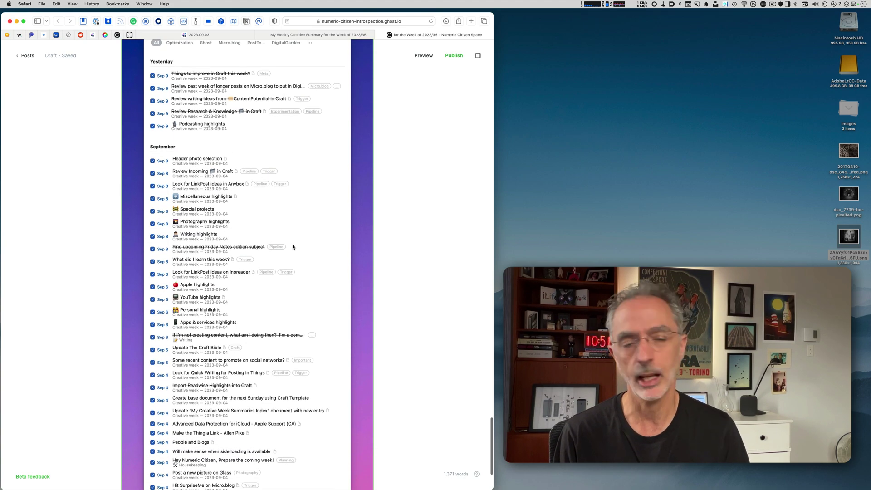
scroll(293, 248, "down", 1)
scroll(293, 248, "up", 15)
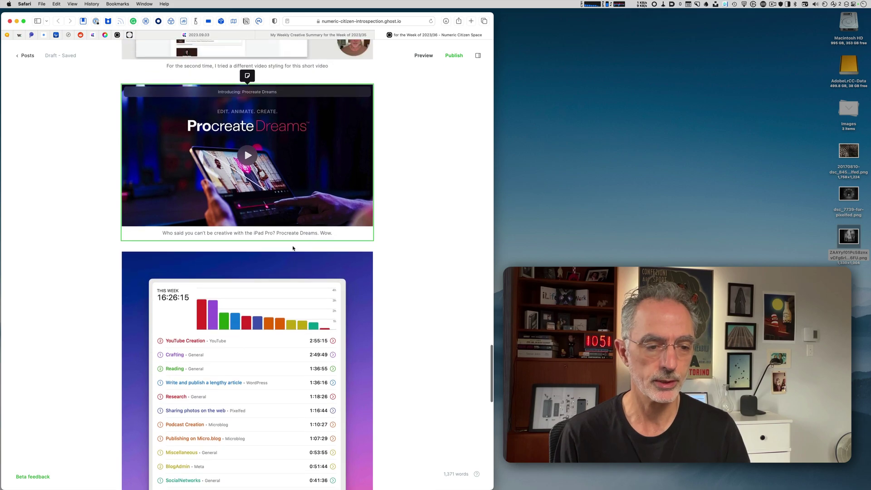
Review the draft's written sections and find the bold words "a video" in the YouTube section that still need a link
scroll(292, 248, "up", 20)
scroll(293, 246, "up", 15)
scroll(293, 246, "up", 15)
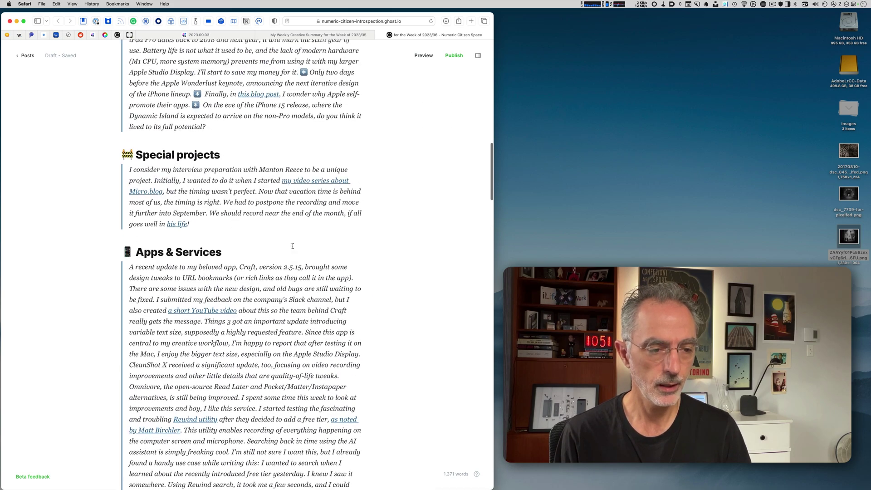
scroll(293, 246, "up", 10)
scroll(293, 246, "up", 5)
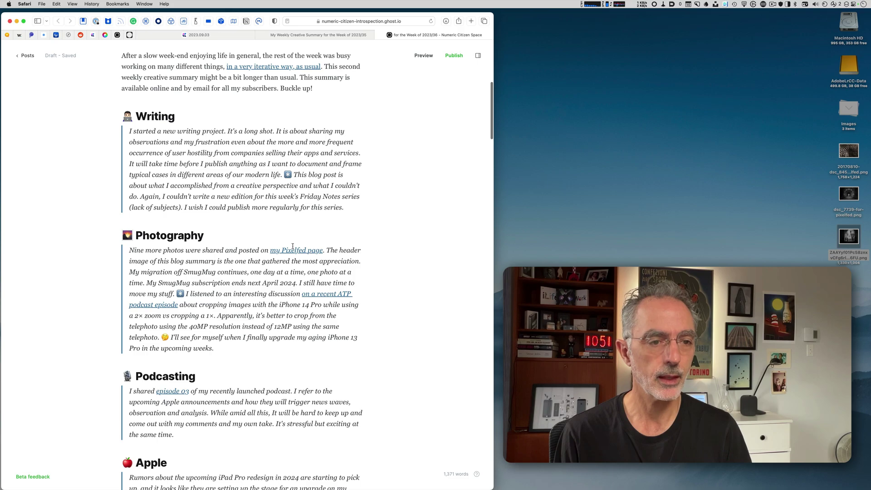
scroll(293, 245, "up", 2)
scroll(293, 246, "down", 20)
scroll(292, 246, "down", 10)
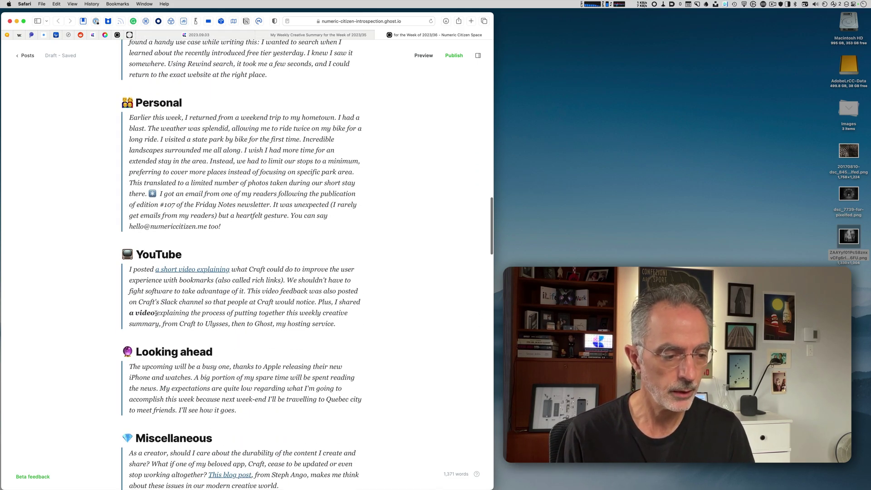
left_click_drag(156, 313, 128, 313)
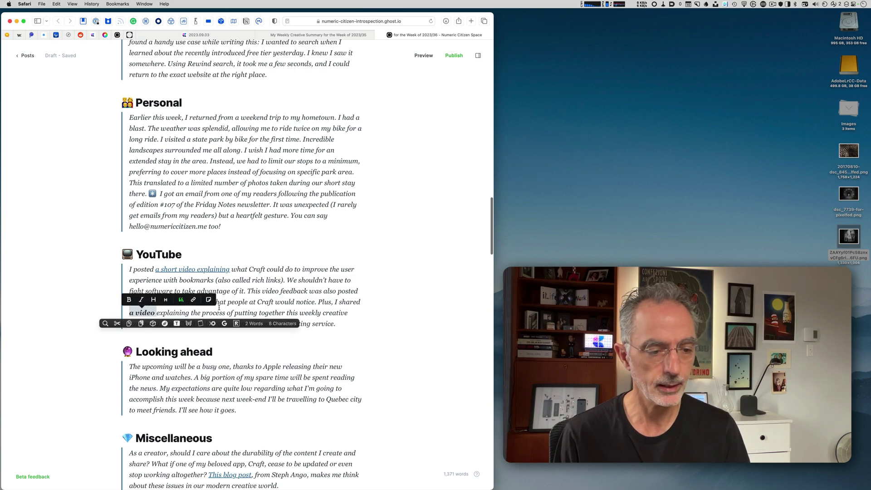
left_click(268, 297)
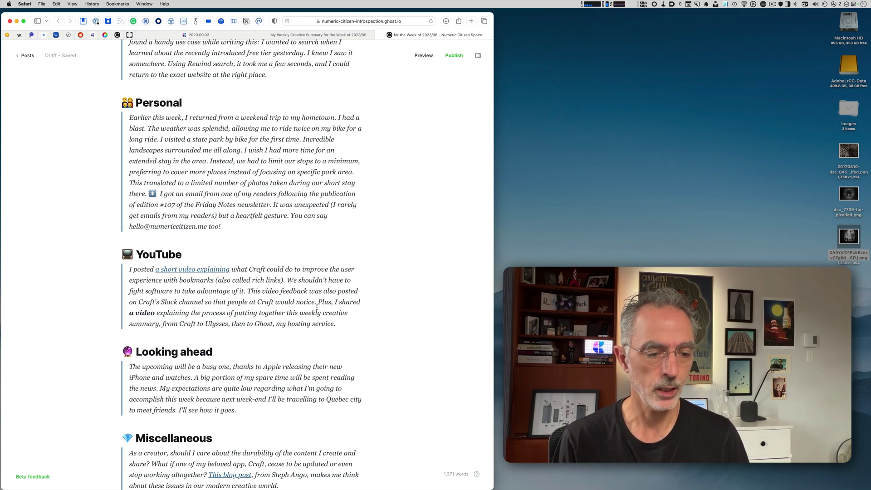
In the post settings, add a hyphen to the post URL so it ends in "2023-36", and check the excerpt
left_click(478, 55)
left_click(466, 86)
key("super+Right")
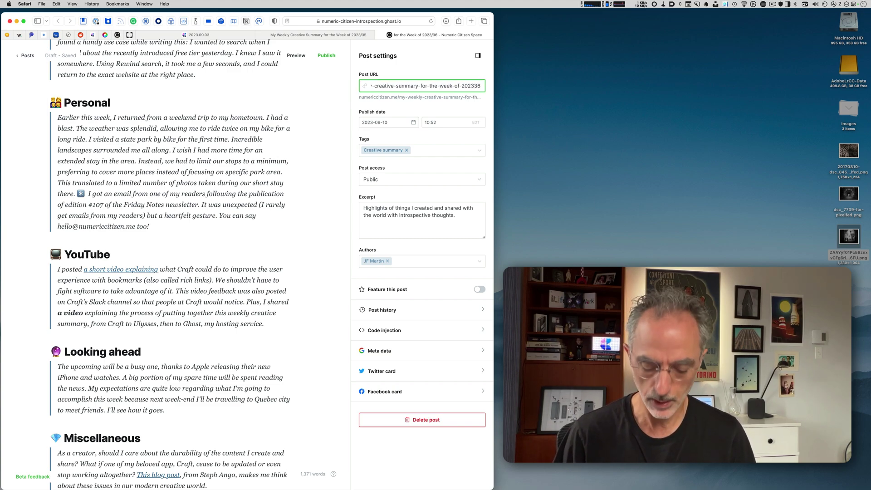
key("Left")
key("Left")
type("-")
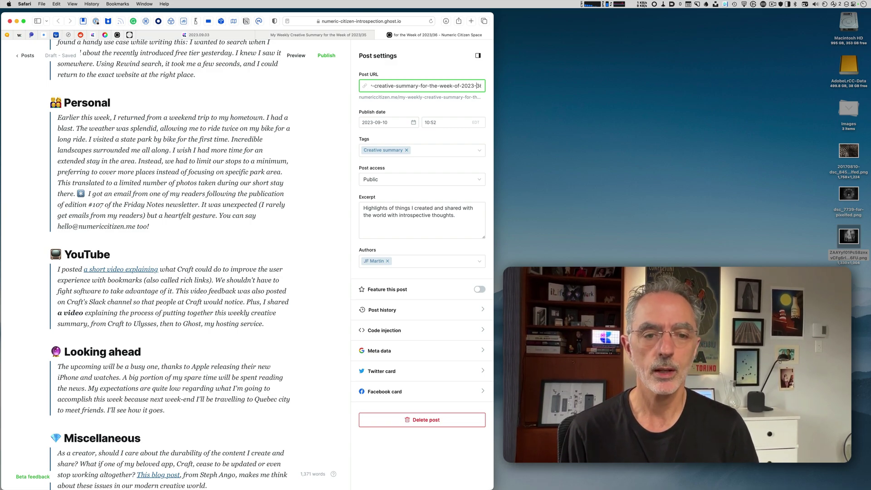
left_click(480, 86)
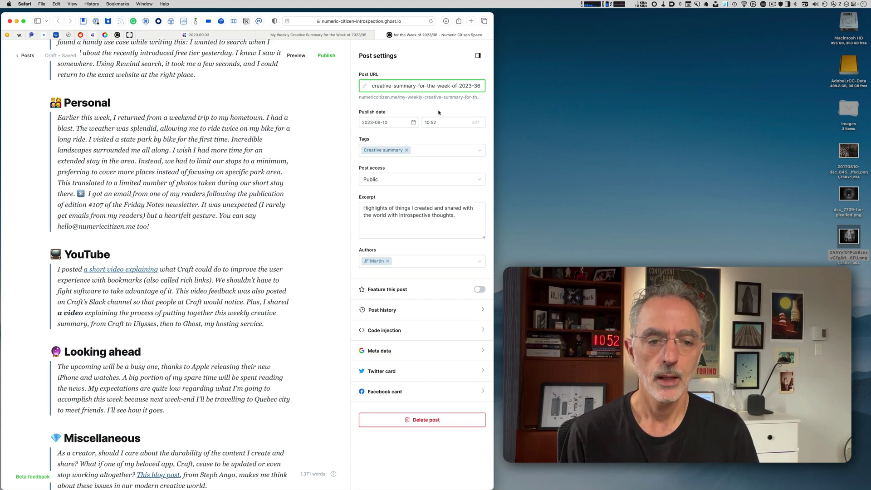
left_click(392, 214)
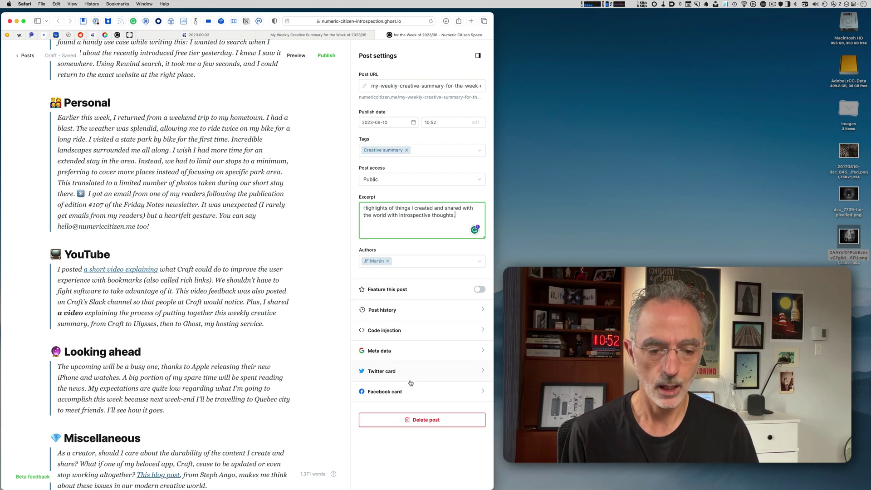
Preview the post in desktop view and check its layout from the header photo to the Exhibits section
scroll(312, 304, "up", 20)
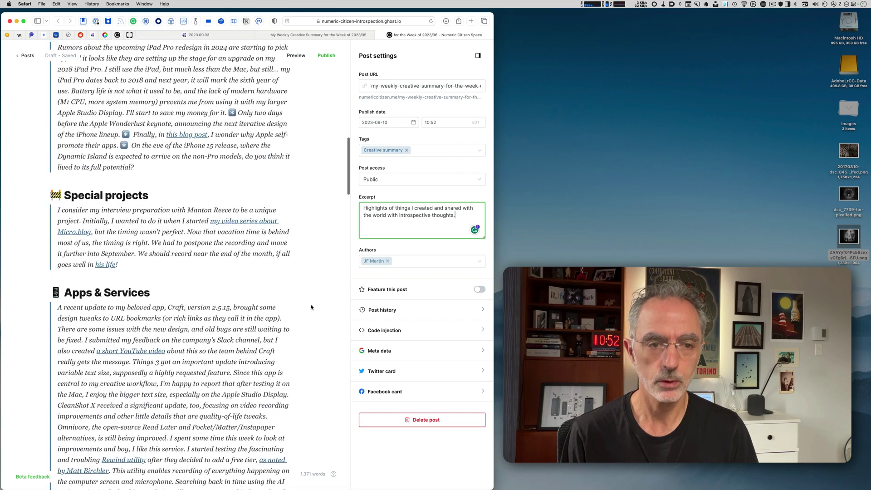
scroll(291, 133, "up", 5)
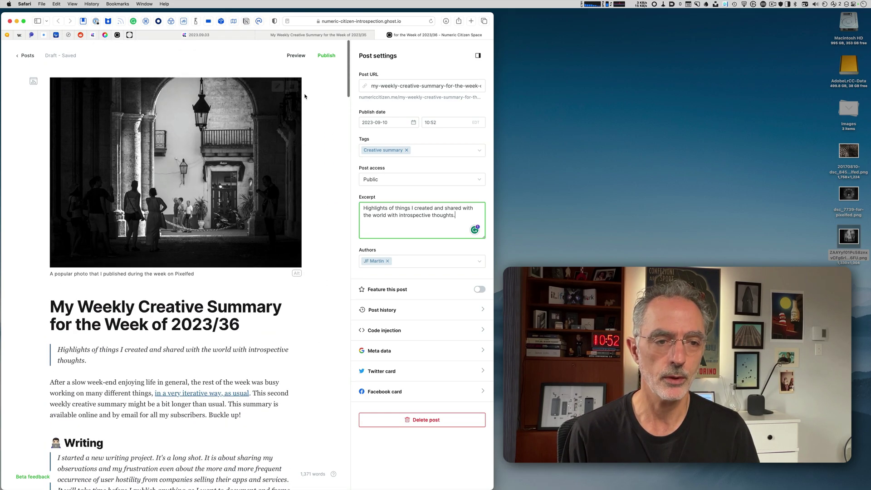
left_click(296, 56)
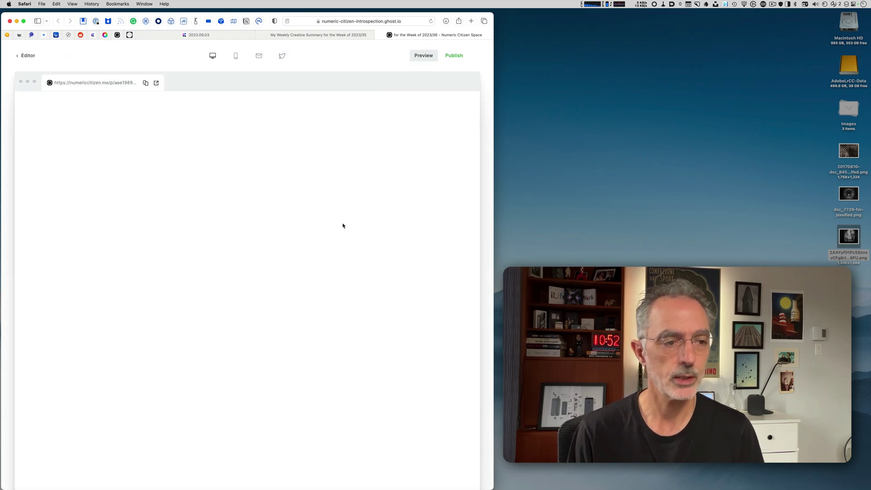
scroll(323, 258, "down", 3)
scroll(321, 265, "down", 15)
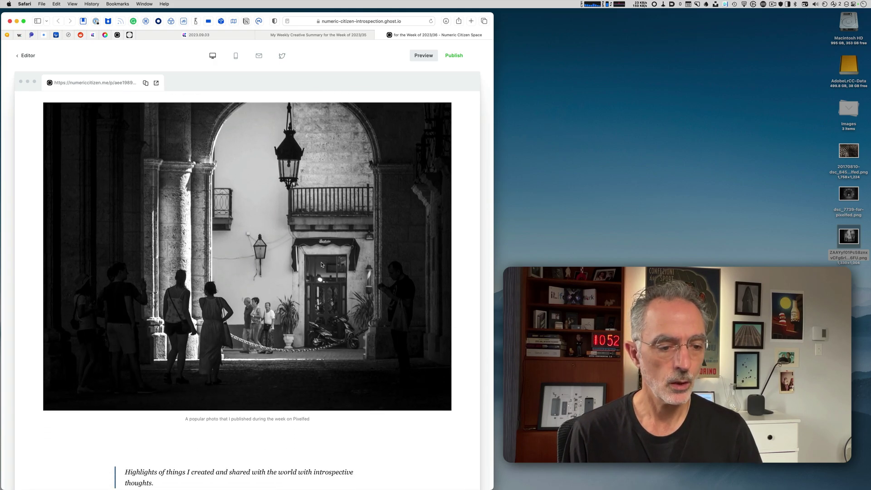
scroll(326, 268, "down", 10)
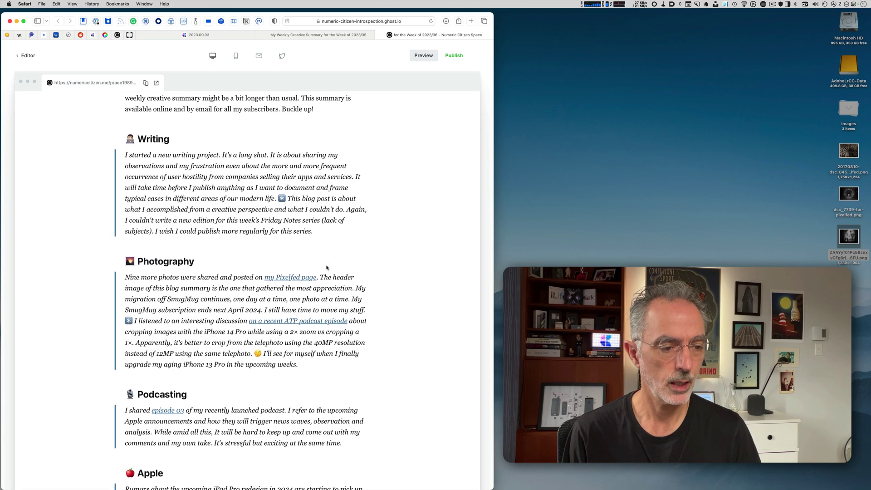
scroll(327, 265, "down", 15)
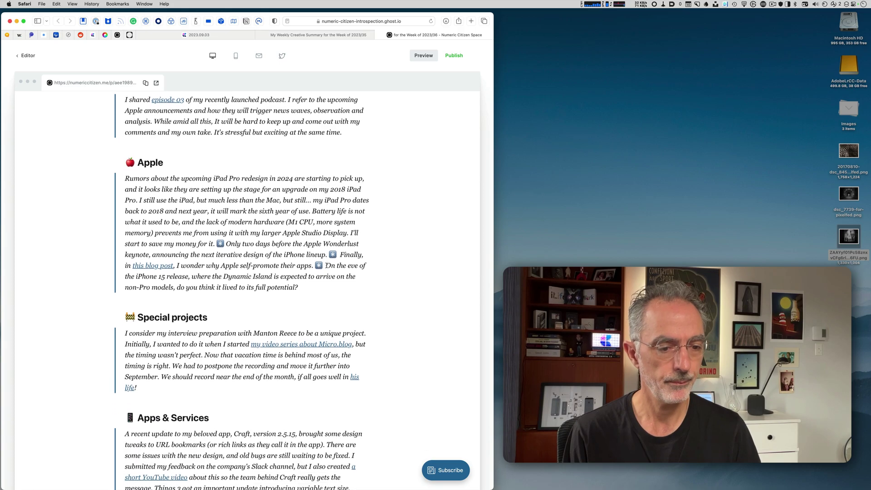
scroll(327, 264, "down", 15)
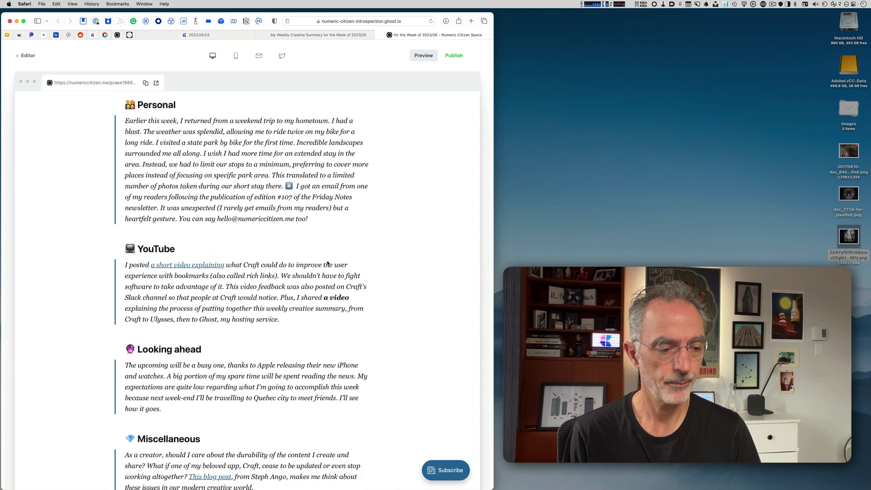
scroll(328, 264, "down", 5)
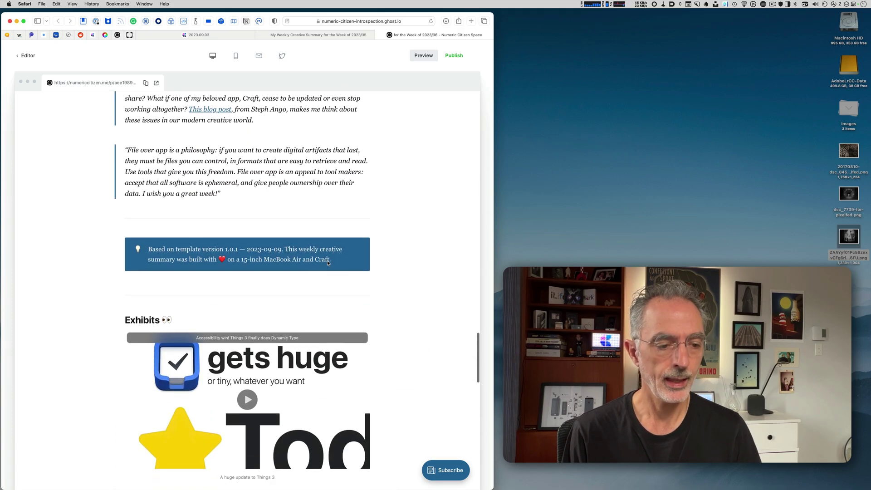
Check the publishing options for delivery, audience and timing, and return to the post preview
left_click(453, 56)
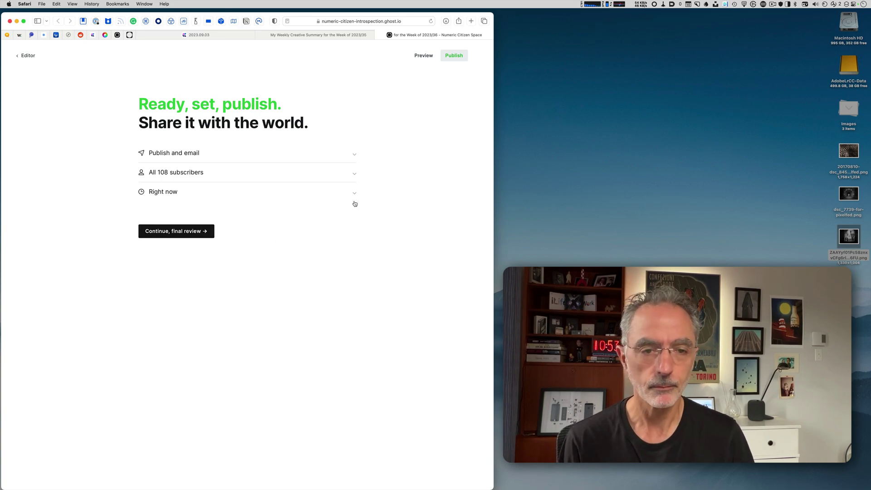
left_click(423, 55)
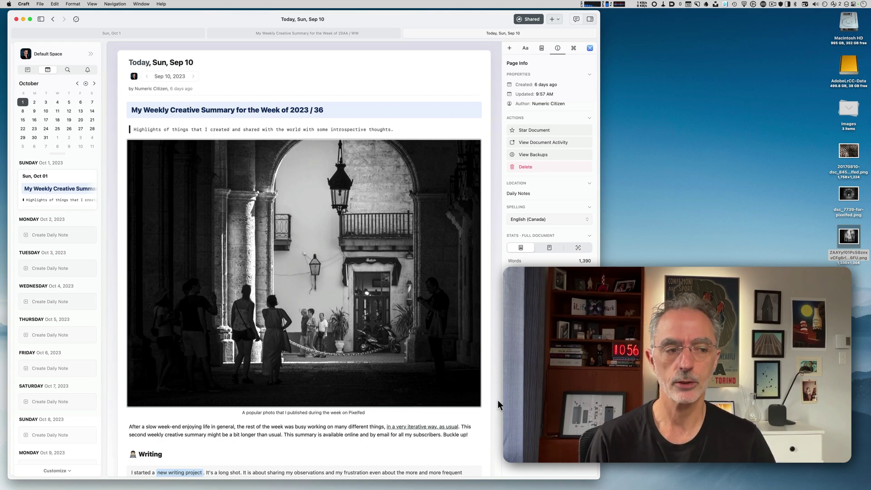
mouse_move(477, 341)
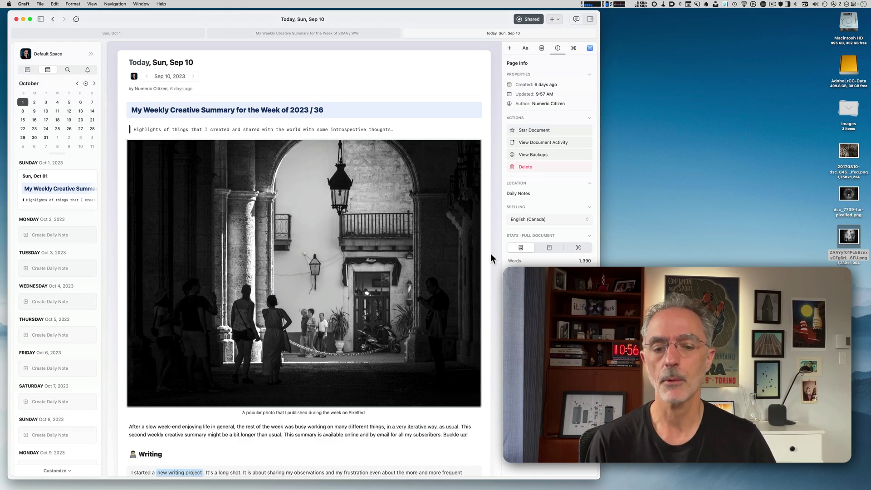
mouse_move(352, 196)
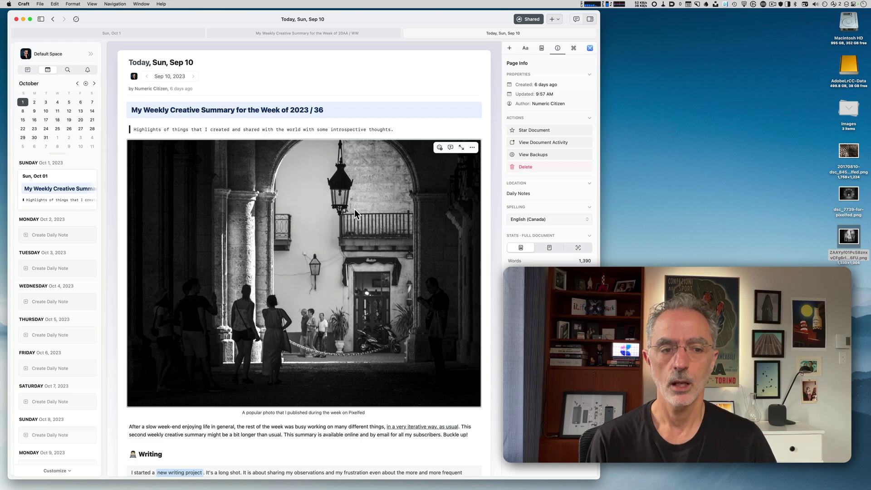
Check the domain and URL path set for the summary's shared web link, and close the sharing options without saving
left_click(528, 20)
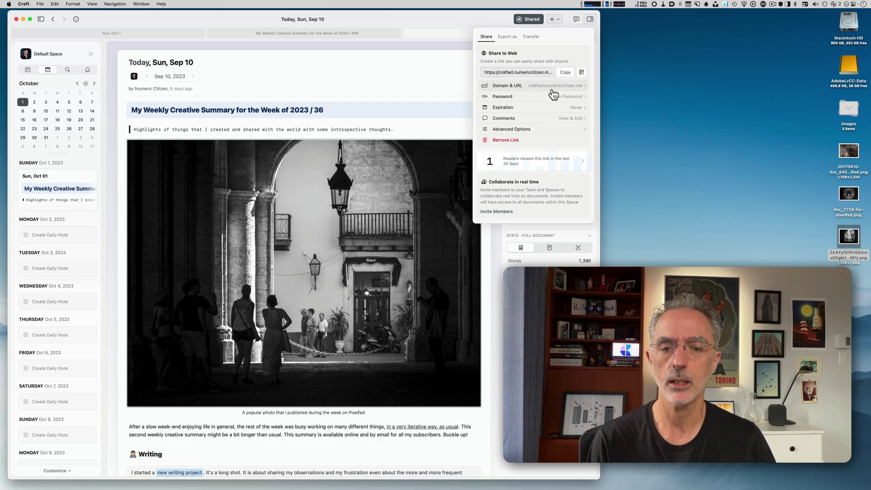
left_click(537, 86)
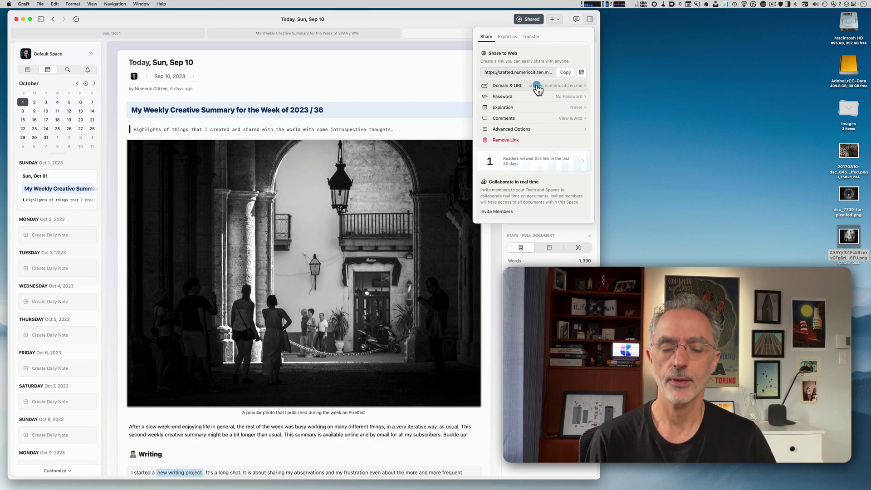
left_click_drag(551, 104, 494, 103)
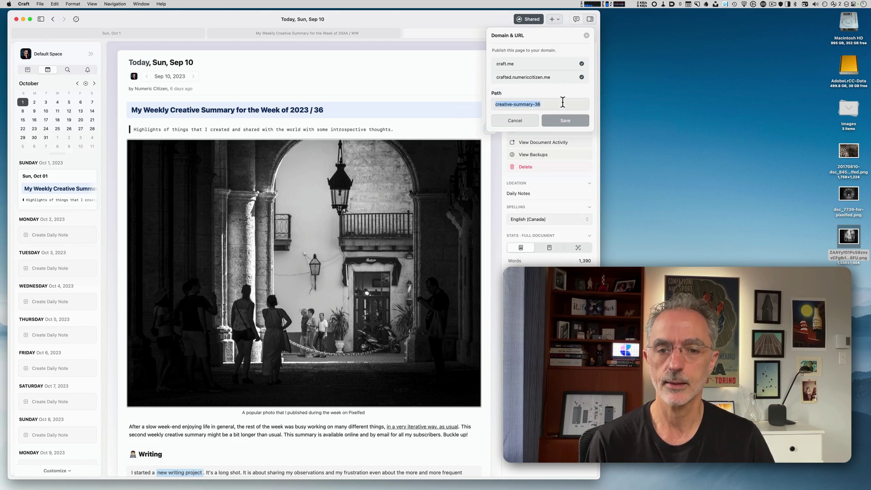
left_click(522, 121)
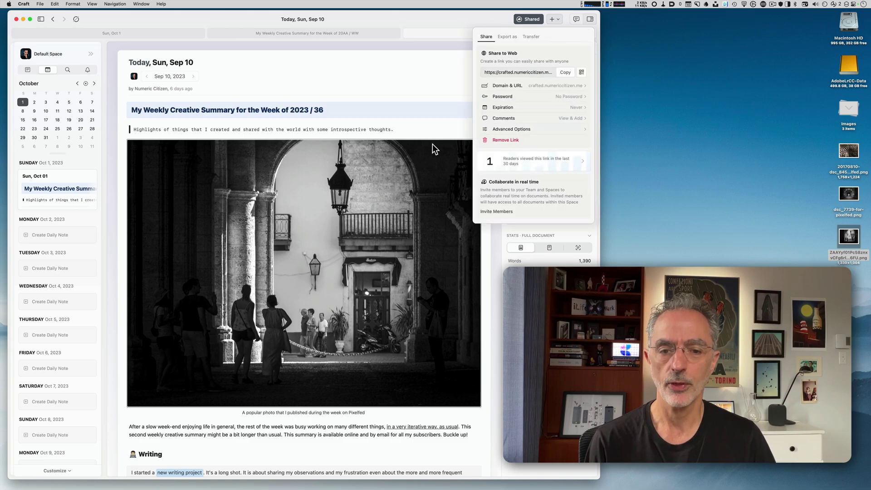
left_click(421, 130)
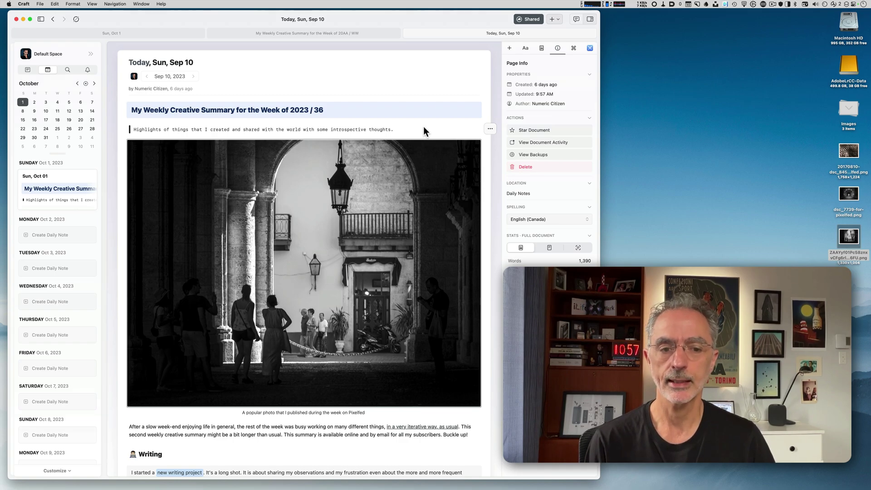
Look over the beginning of the summary document and switch to Safari to view its shared web version
scroll(404, 166, "down", 1)
scroll(404, 166, "down", 1)
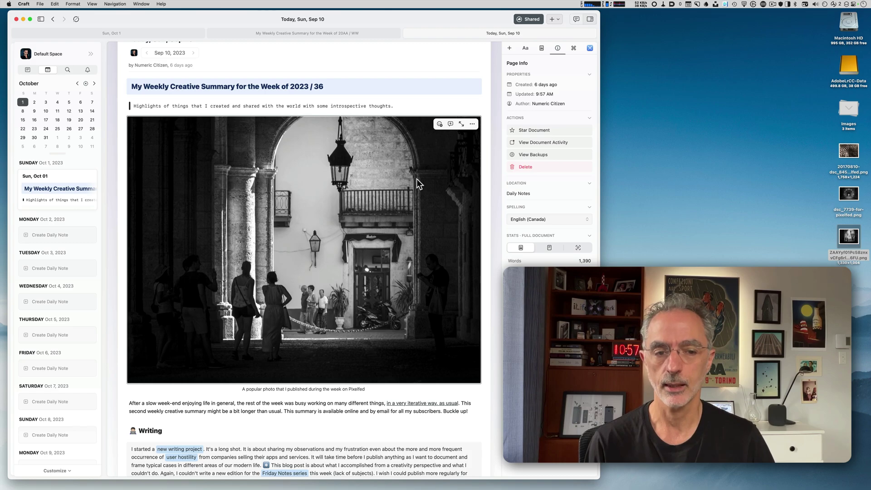
scroll(418, 190, "up", 2)
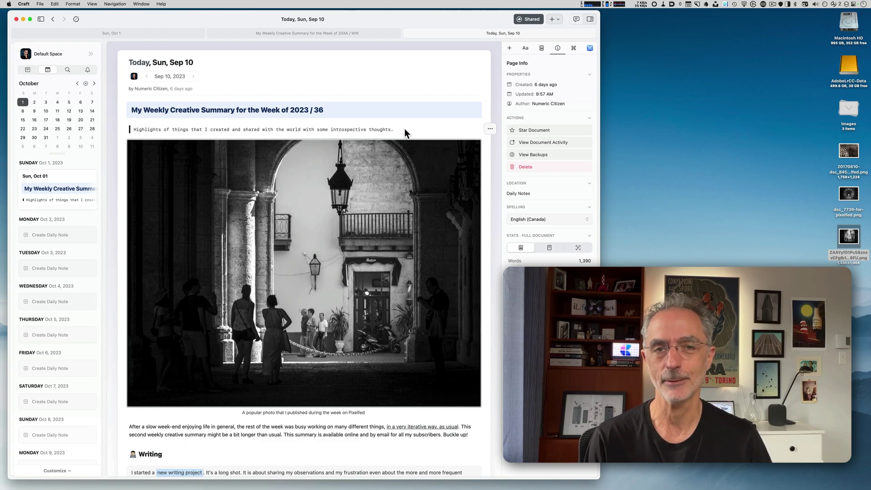
key("super+Tab")
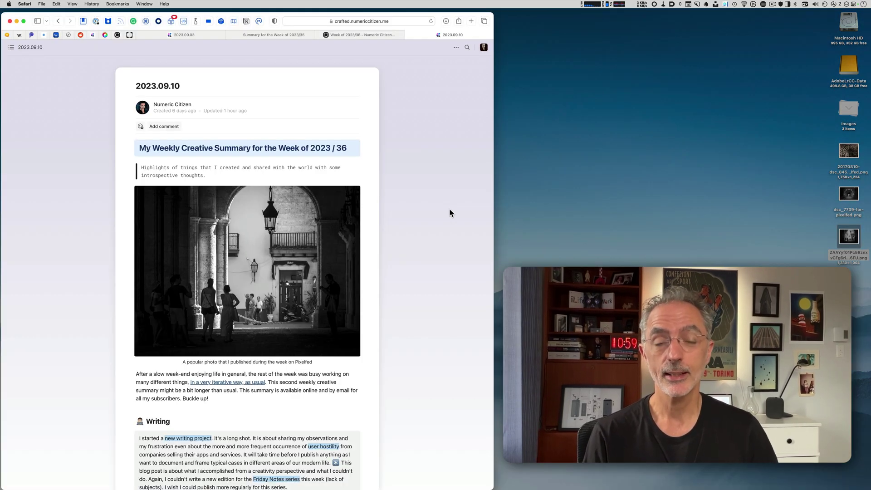